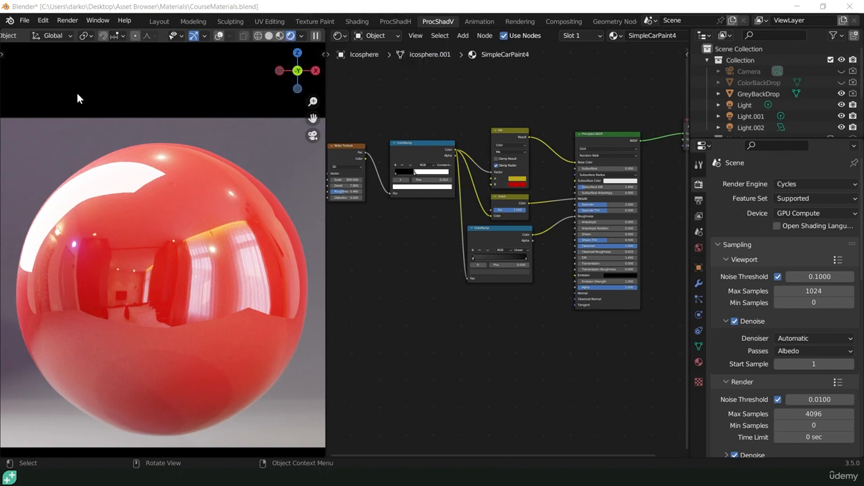
Compare the red sphere's render with viewport denoising off and on, and switch the viewport to Material Preview shading.
click(735, 322)
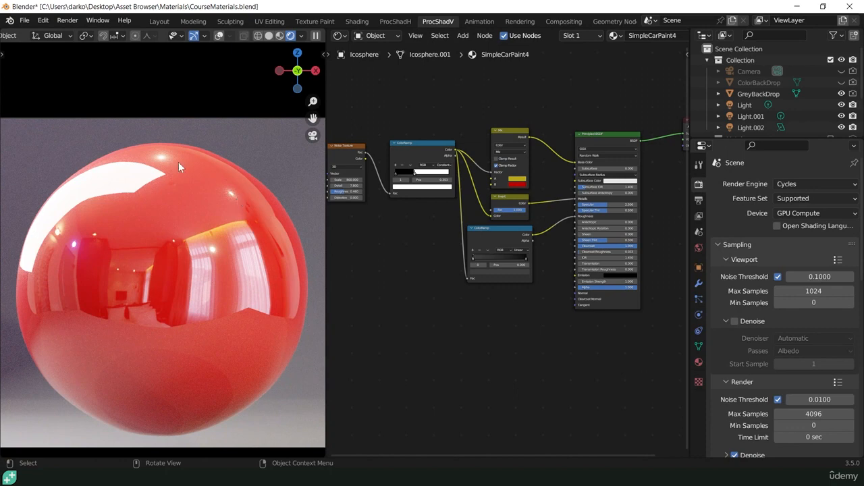
click(734, 322)
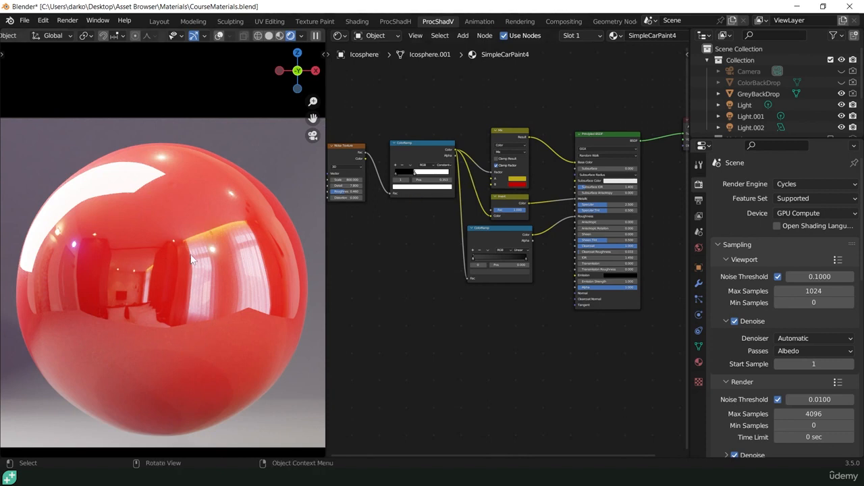
click(280, 38)
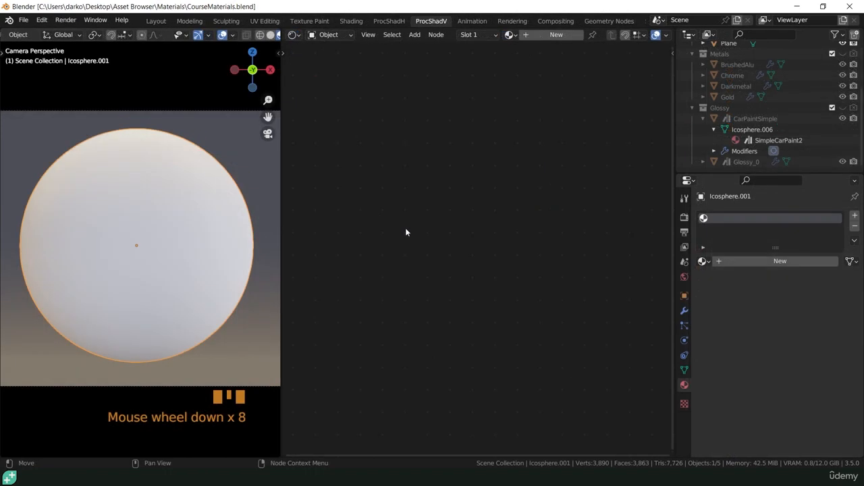
Create a new material on the Icosphere.001 sphere.
scroll(406, 228, up, 3)
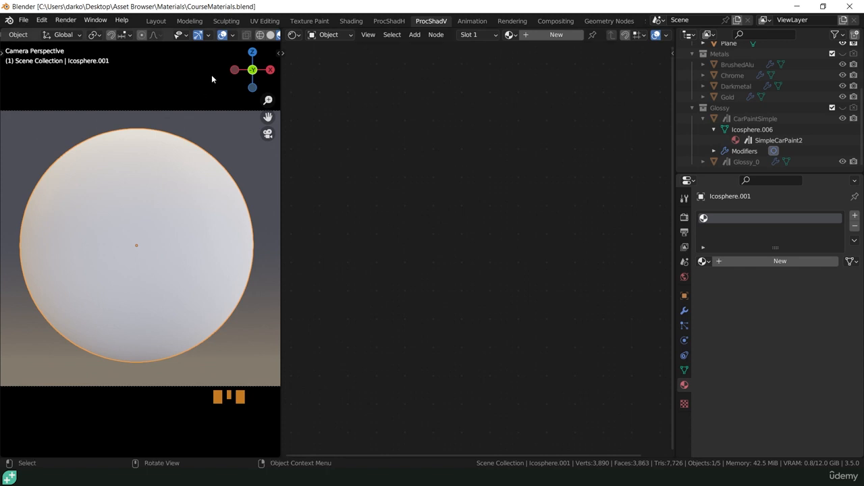
click(251, 176)
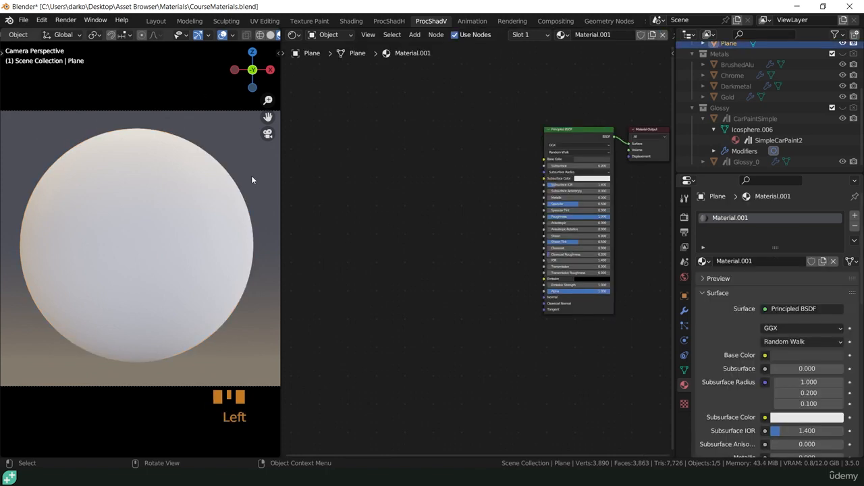
click(174, 205)
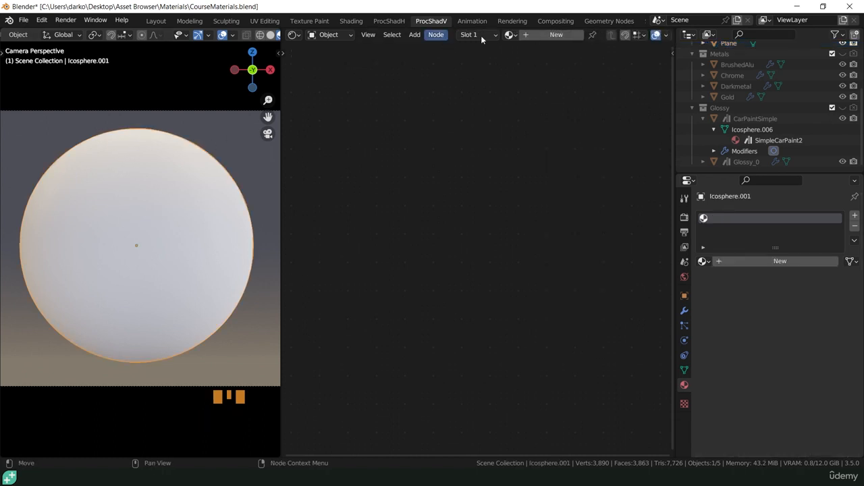
click(555, 35)
shift+middle_drag(545, 173, 434, 165)
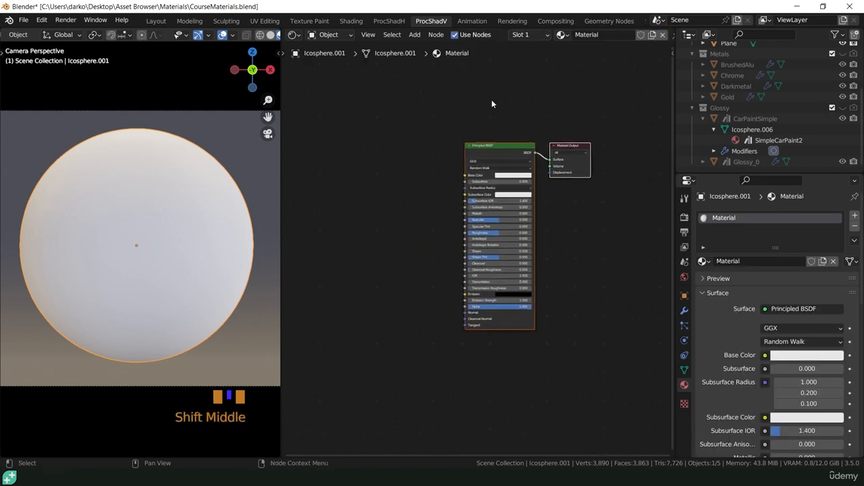
Name the new material SimpleCarPaint and collapse the Icosphere.006 entry in the outliner.
click(605, 35)
text(C)
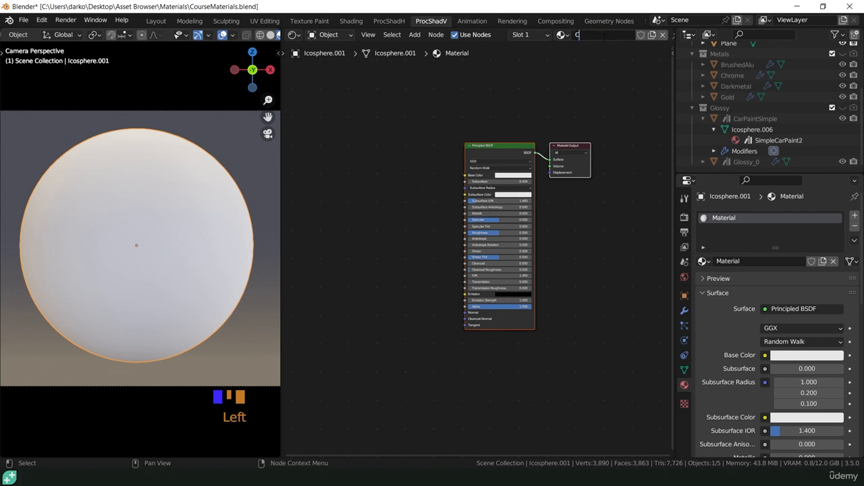
key(BackSpace)
text(SimpleCarPaint)
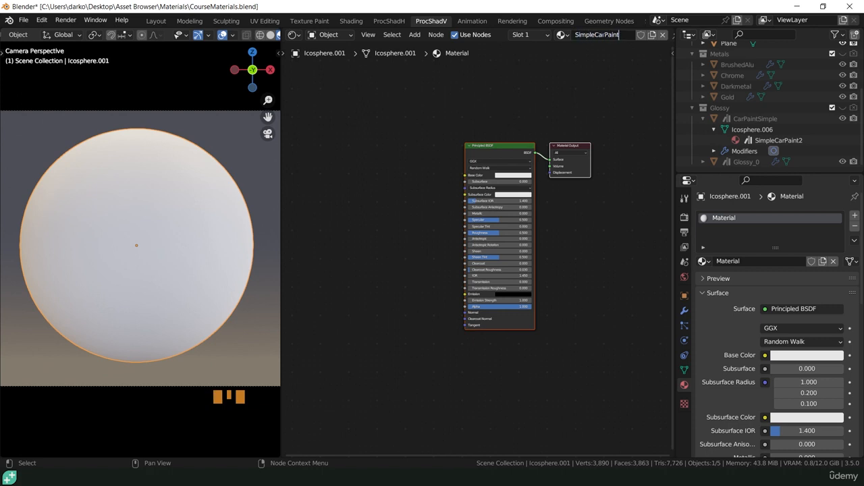
key(Return)
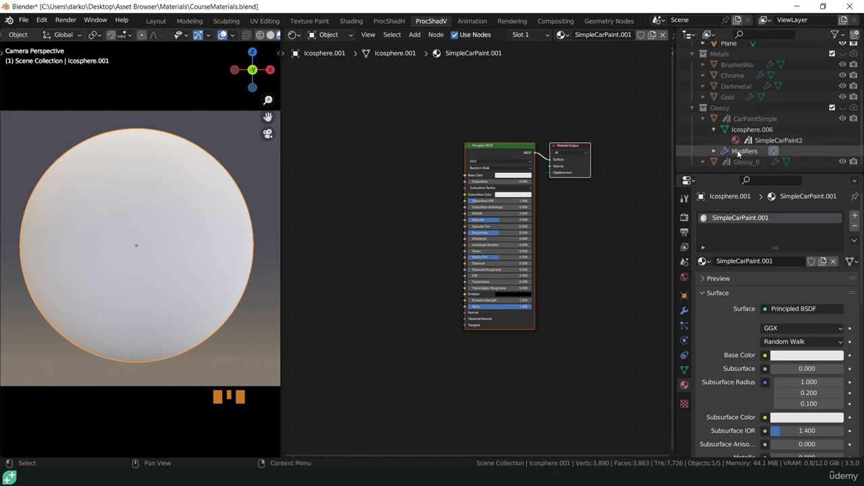
click(715, 130)
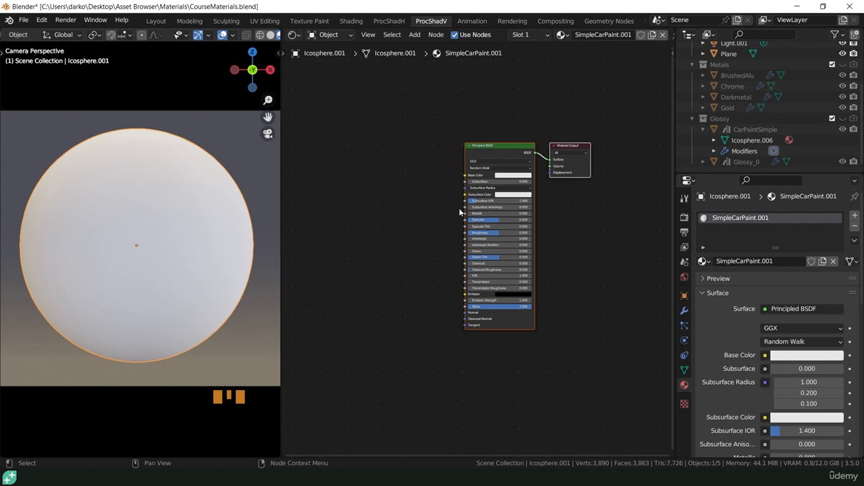
Set the Principled BSDF's base color to a slightly desaturated dark red with a value of about 0.346.
scroll(460, 196, up, 10)
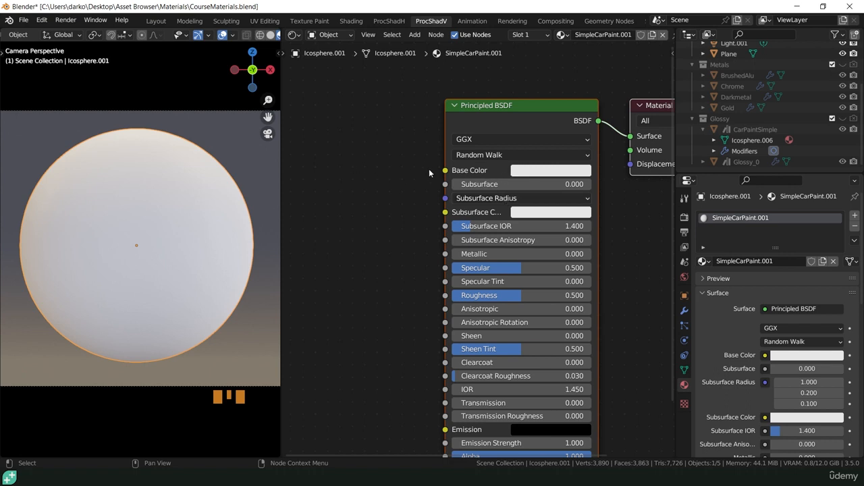
click(550, 173)
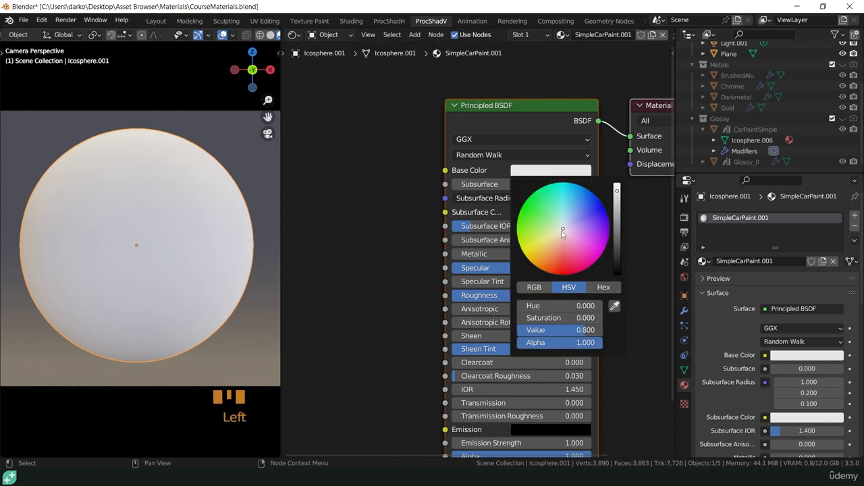
drag(562, 232, 565, 275)
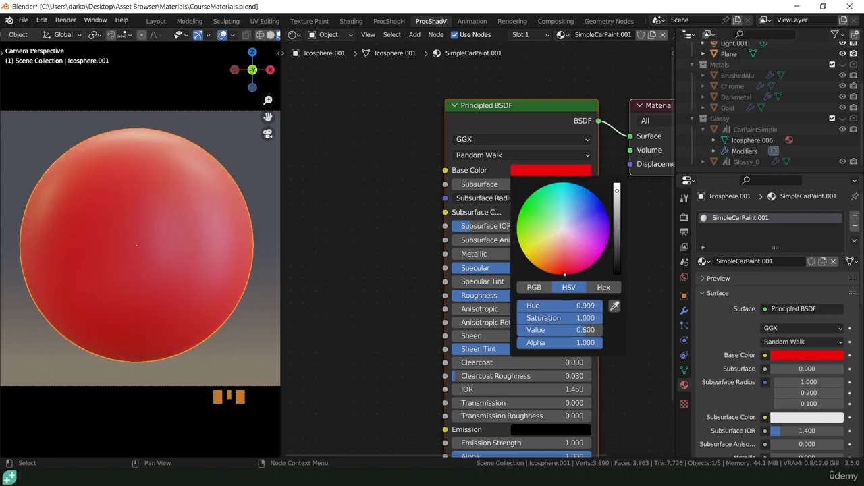
drag(616, 192, 617, 217)
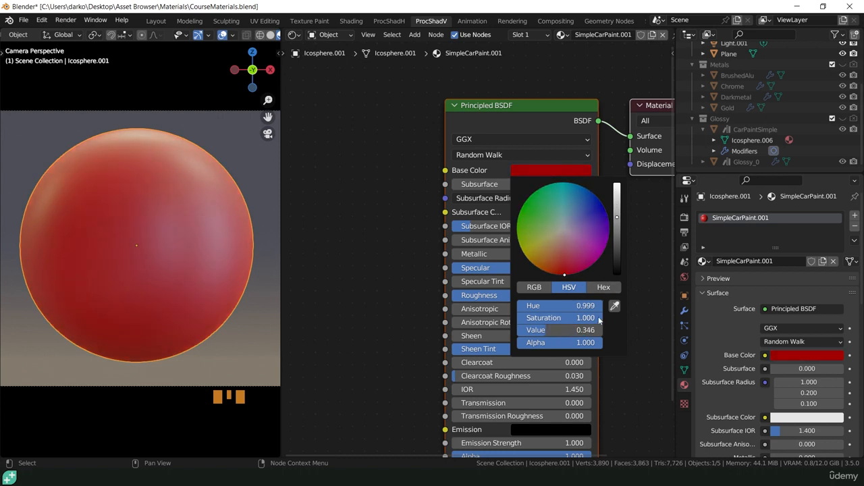
click(563, 266)
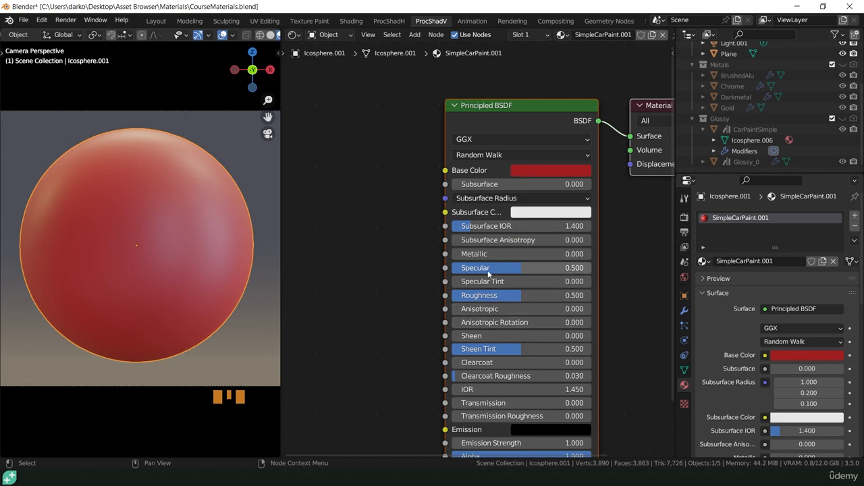
Set the Principled BSDF's roughness to 0 and its clearcoat to 1.
drag(513, 297, 451, 298)
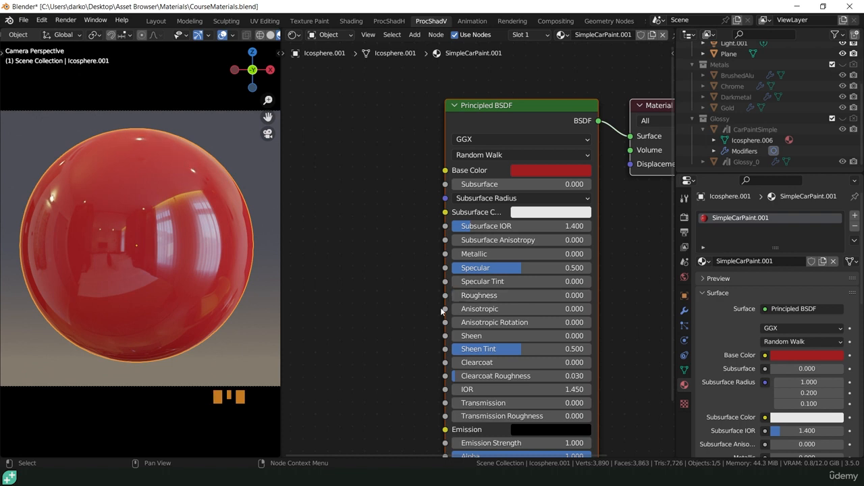
shift+middle_drag(409, 304, 399, 243)
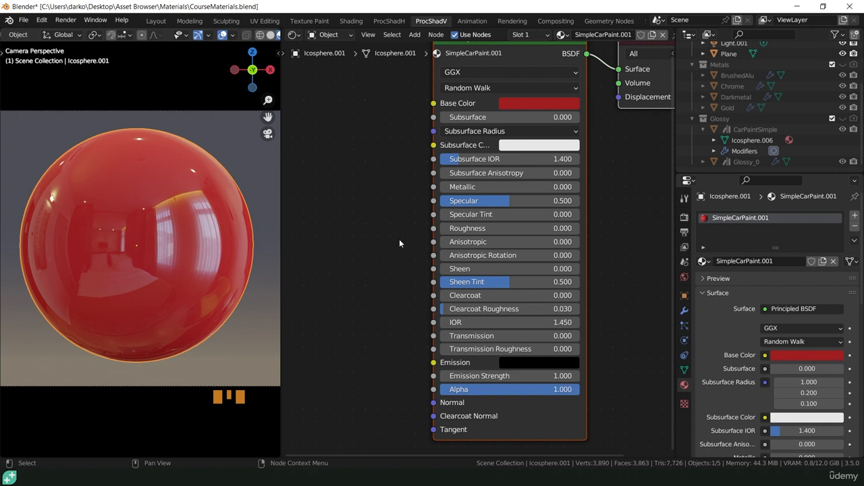
drag(445, 299, 626, 302)
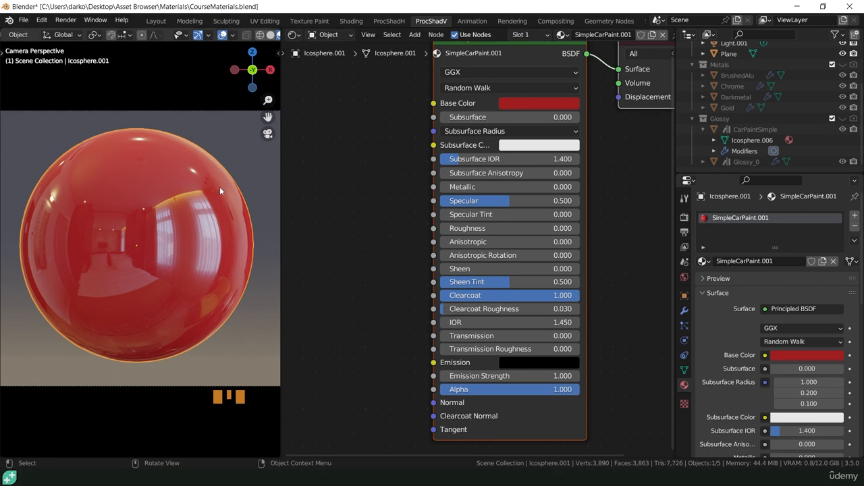
Try clearcoat roughness at 0.074 and roughness at 0.096, ending with clearcoat roughness 0 and roughness 0.029.
scroll(193, 174, up, 13)
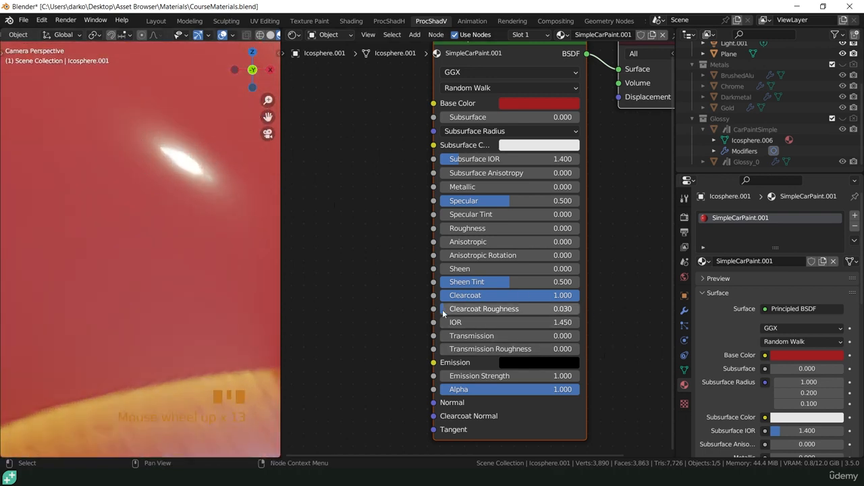
click(513, 309)
drag(513, 309, 457, 308)
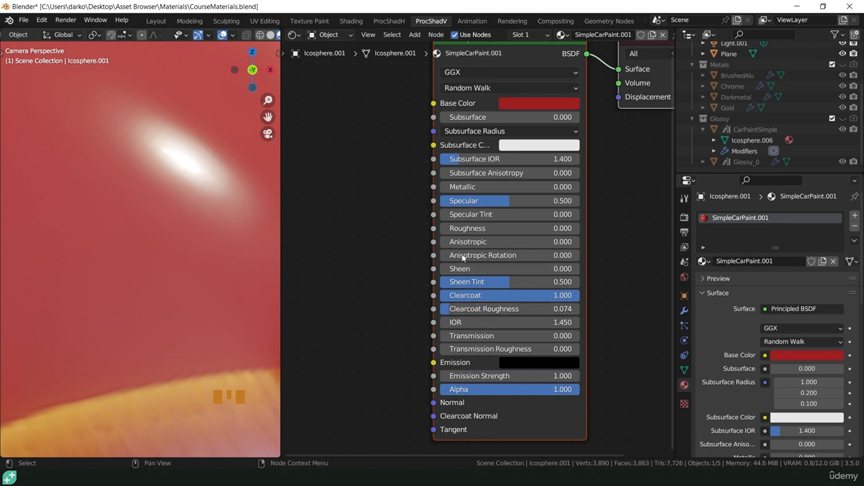
drag(464, 228, 476, 228)
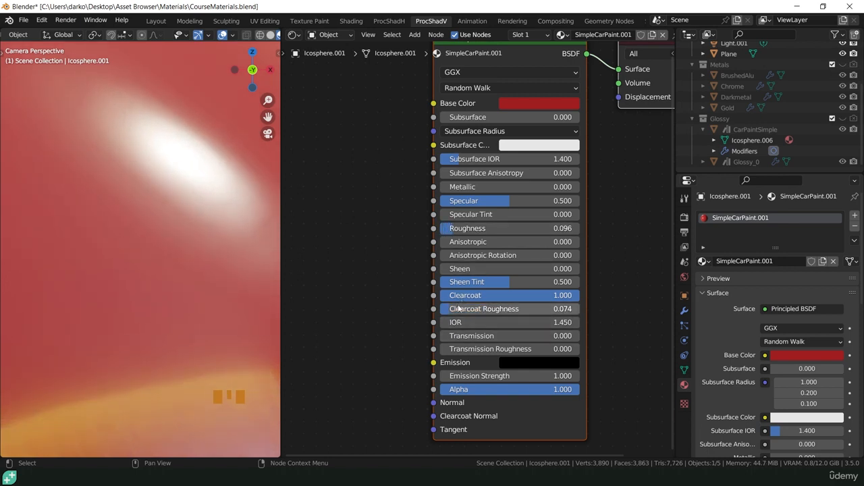
drag(476, 309, 460, 309)
drag(466, 232, 459, 231)
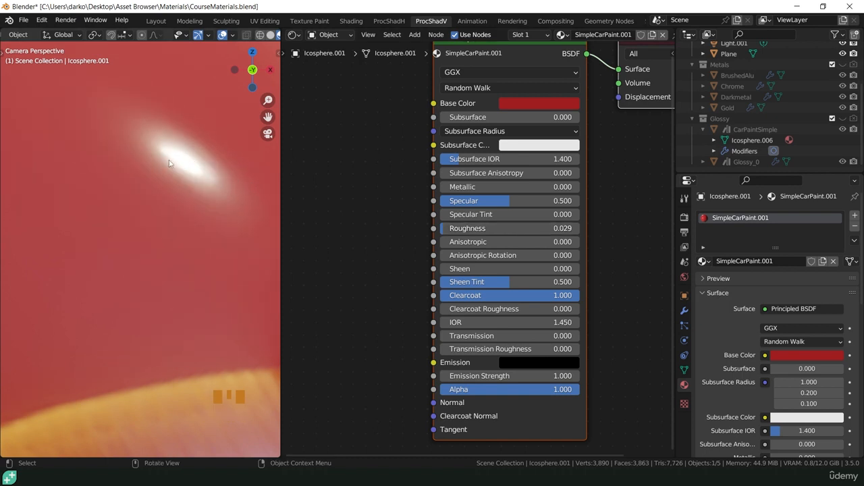
Keep clearcoat at 1 and set clearcoat roughness to about 0.044 and roughness to about 0.015.
scroll(175, 270, down, 10)
shift+middle_drag(175, 268, 205, 255)
scroll(205, 255, up, 4)
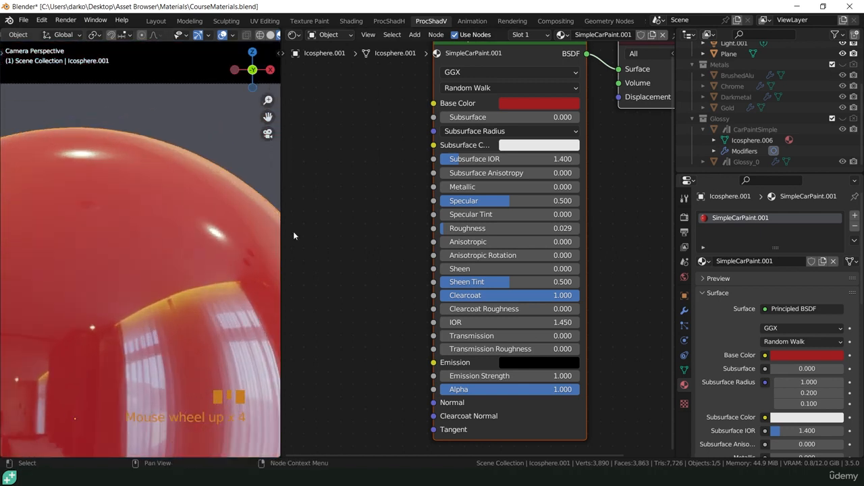
mouse_move(569, 295)
mouse_down()
mouse_move(452, 299)
mouse_move(448, 310)
mouse_move(457, 310)
mouse_move(445, 311)
mouse_move(579, 296)
mouse_up()
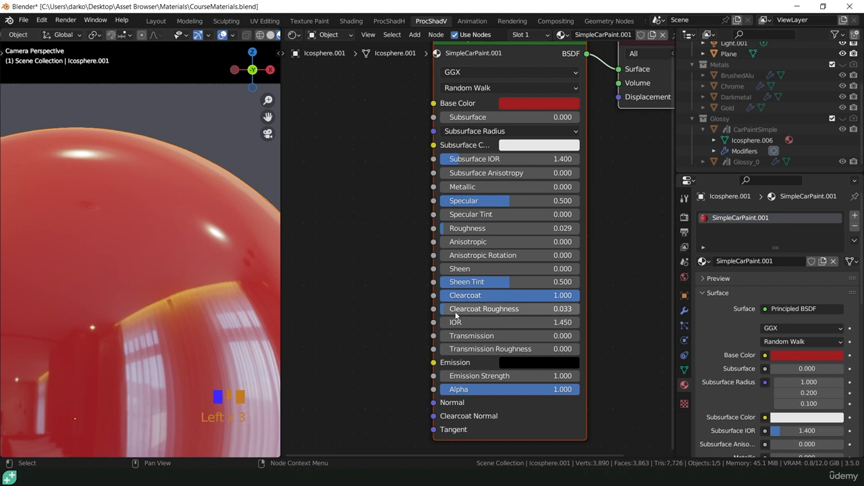
drag(450, 311, 461, 311)
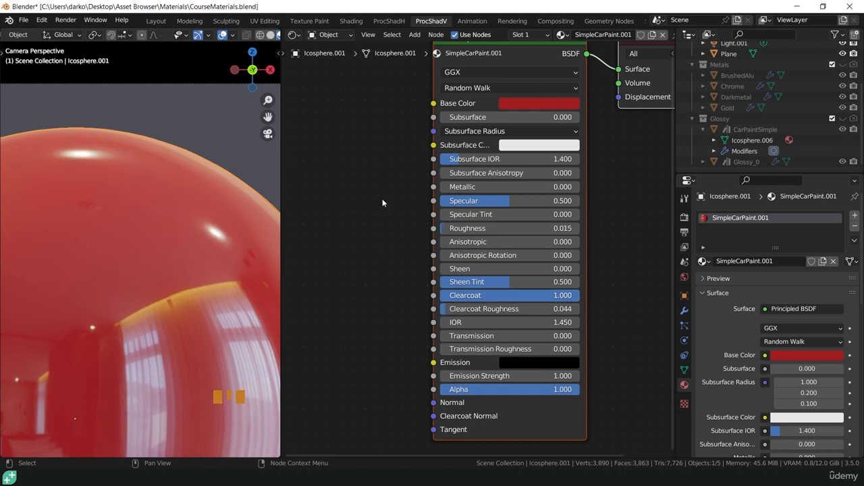
Try the Metallic value at about 0.864 on the sphere and return it to 0.
scroll(95, 301, down, 4)
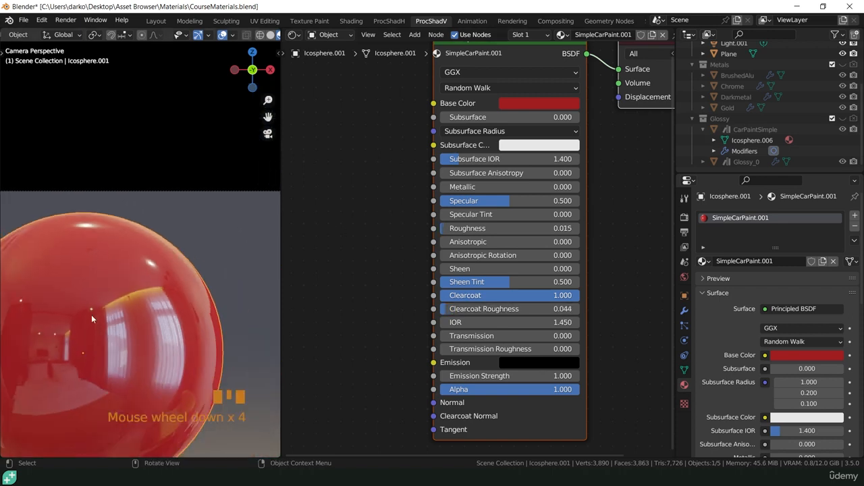
shift+middle_drag(92, 314, 151, 249)
scroll(150, 250, down, 1)
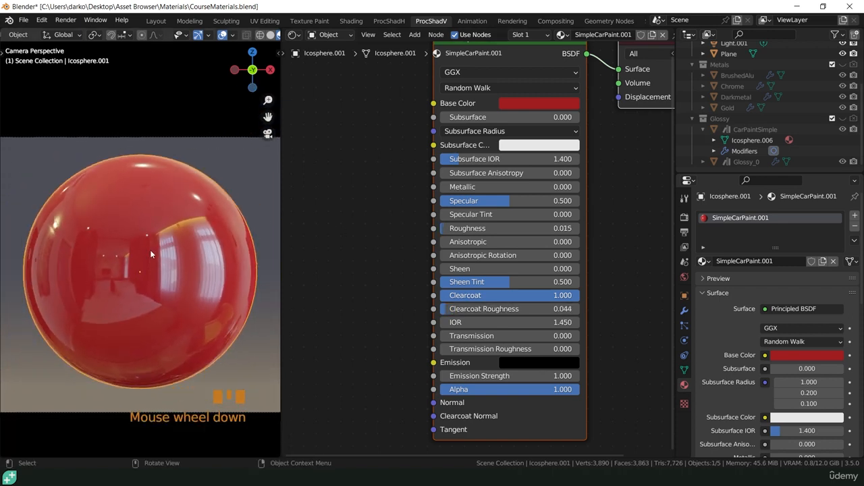
drag(487, 187, 606, 187)
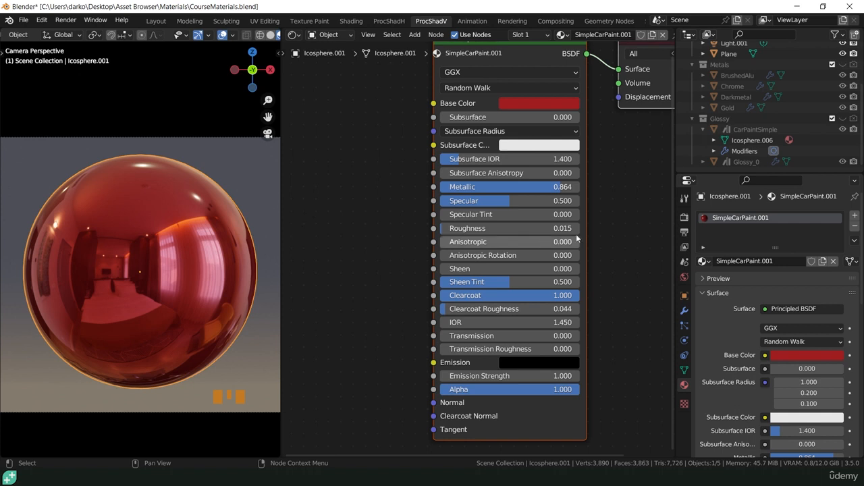
drag(560, 187, 439, 187)
scroll(169, 267, up, 2)
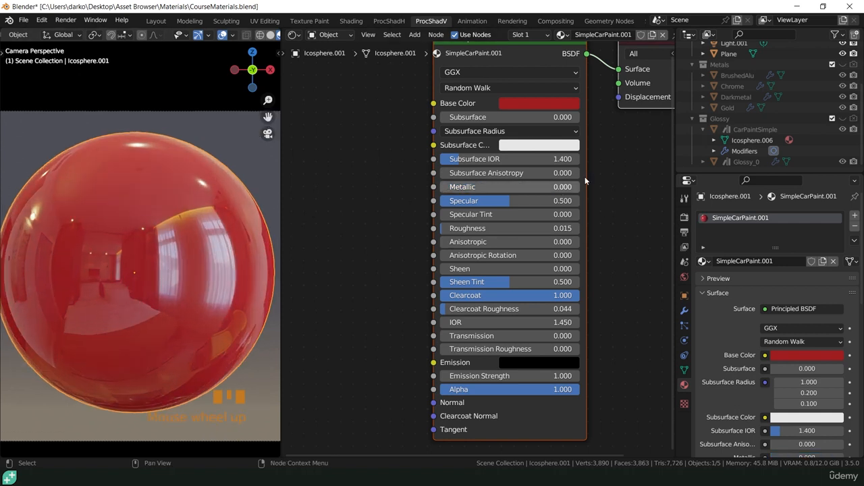
Try the Specular value at 1 and at 10, and lower it again.
drag(505, 203, 478, 202)
drag(530, 201, 582, 204)
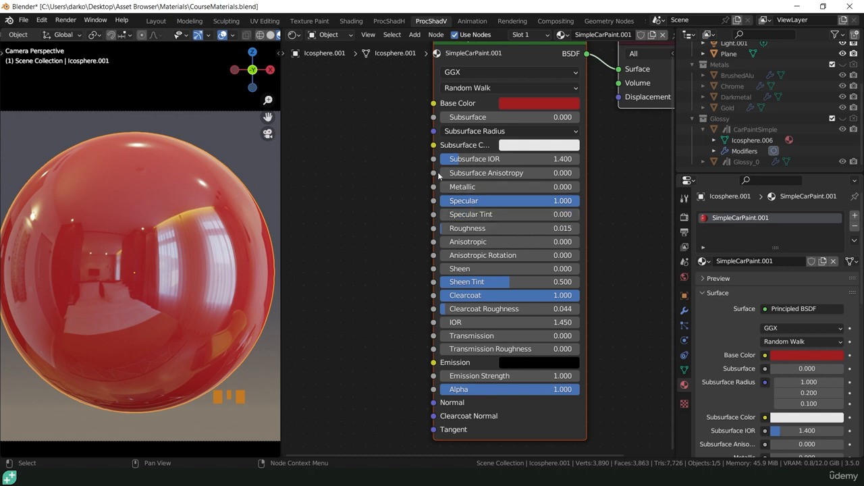
click(480, 201)
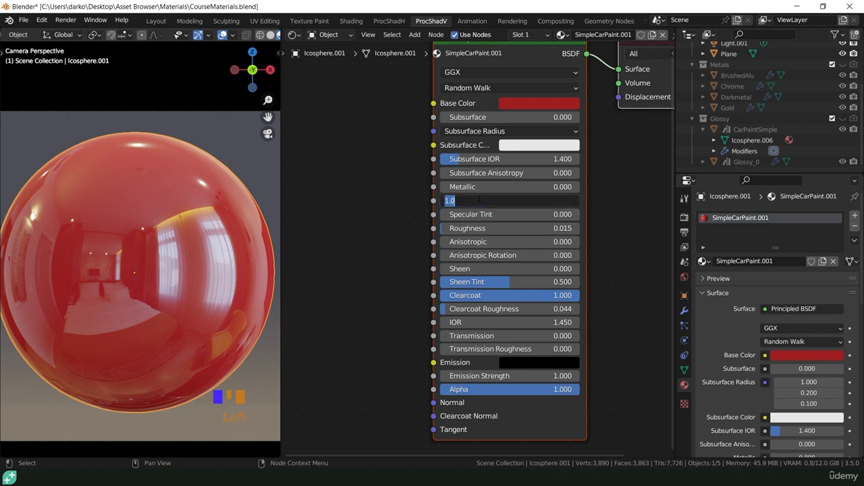
text(10)
key(Return)
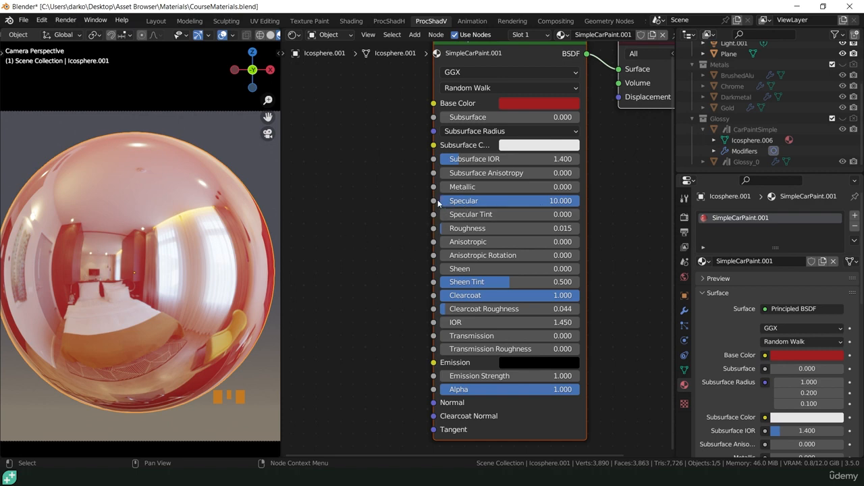
drag(577, 206, 474, 200)
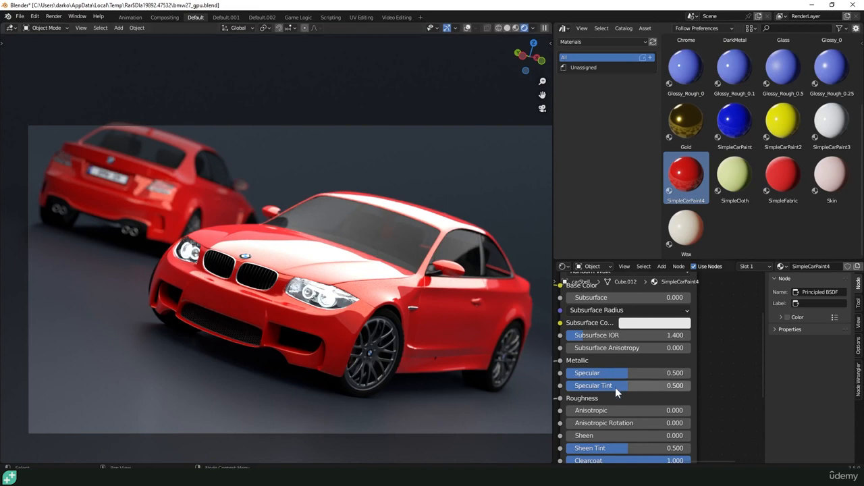
Read the Specular section of the Principled BSDF manual page in the browser and return to Blender.
scroll(615, 387, down, 1)
middle_drag(619, 404, 627, 309)
mouse_move(243, 478)
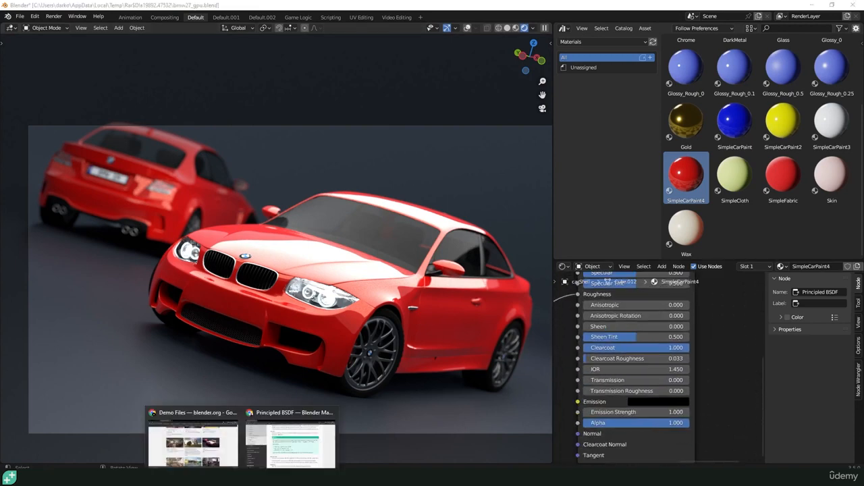
click(279, 451)
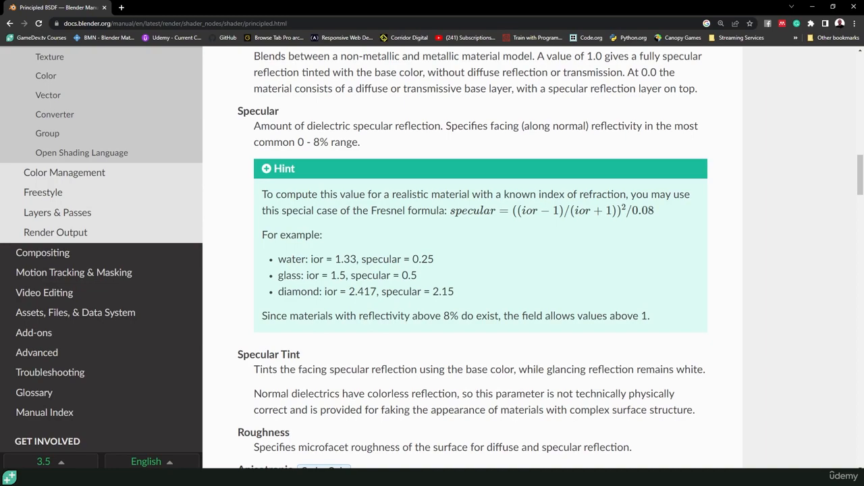
mouse_move(325, 477)
click(375, 445)
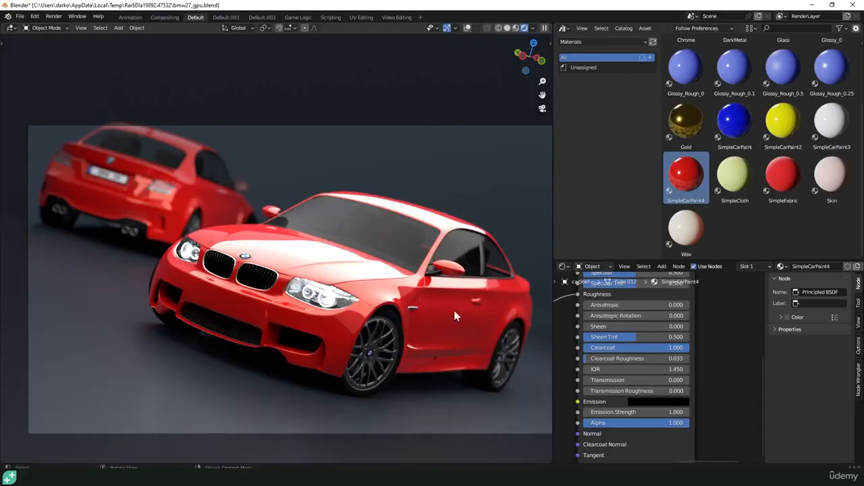
Try a Specular value of 2.6 on the SimpleCarPaint4 material and return it to 0.5.
middle_drag(630, 331, 644, 415)
click(637, 359)
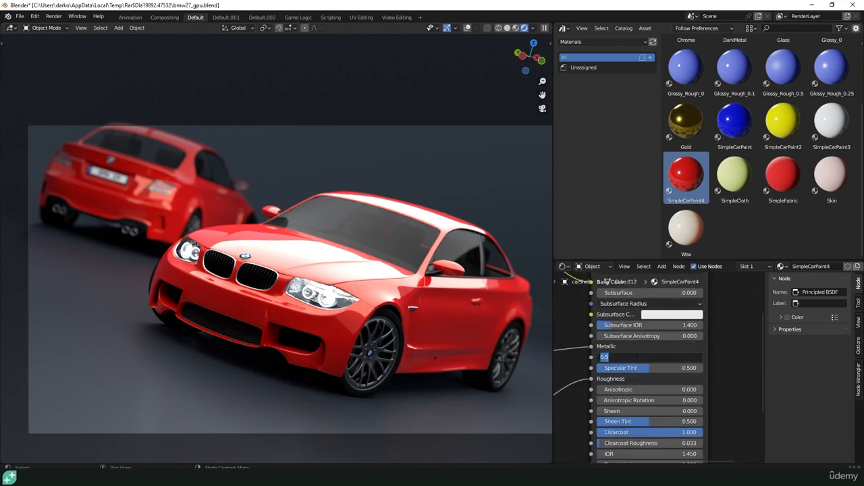
text(2.6)
key(Return)
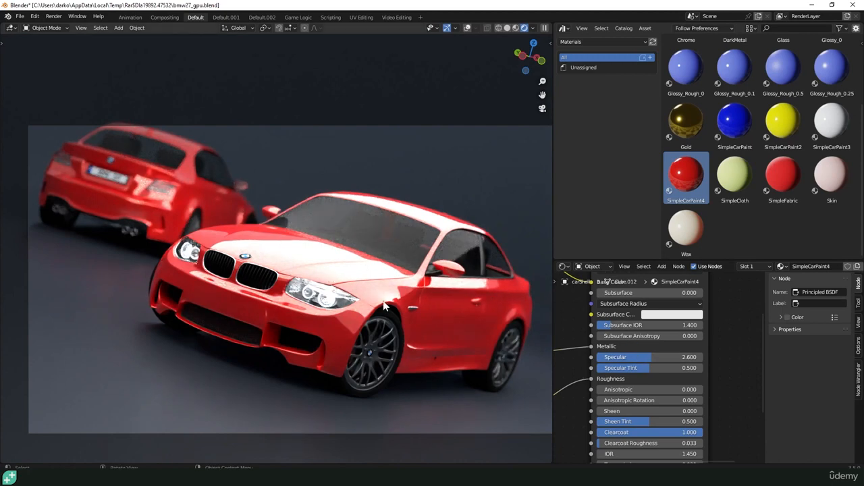
click(638, 357)
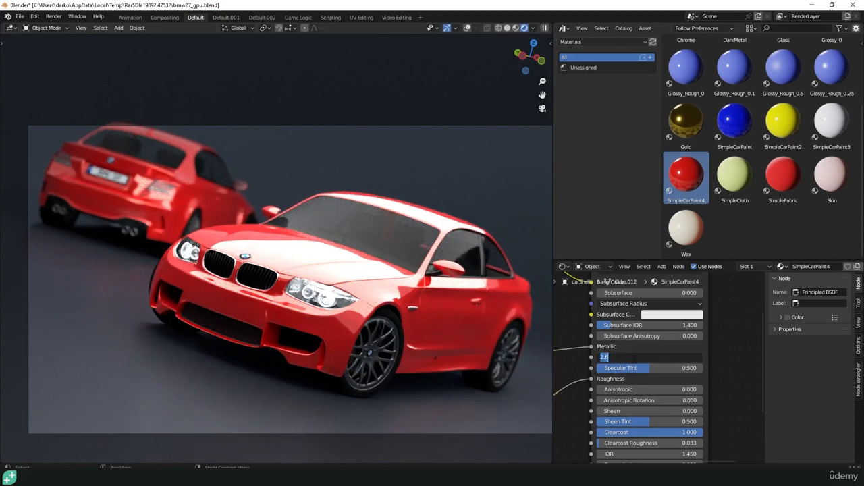
text(.5)
key(Return)
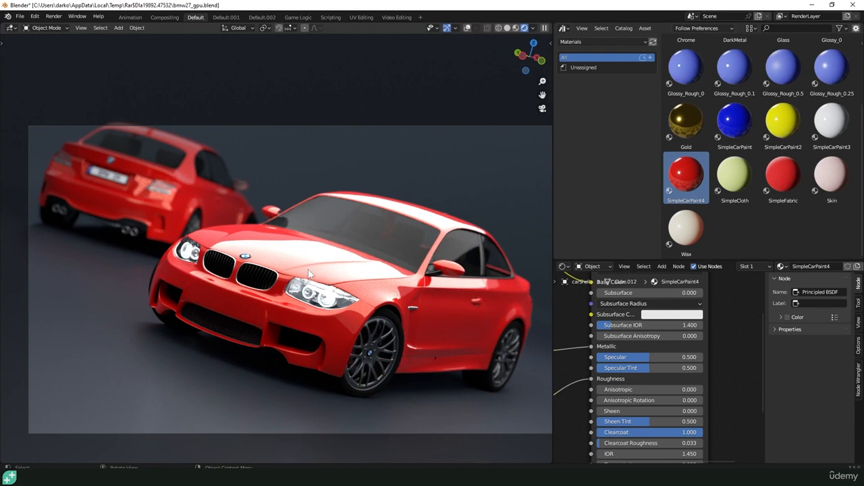
Set the Specular value of the SimpleCarPaint4 material to 2.14.
click(679, 355)
text(2.14)
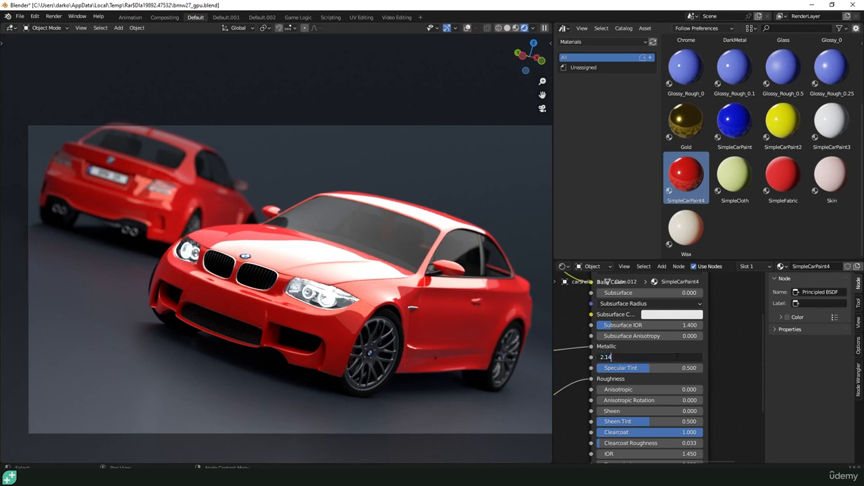
key(Return)
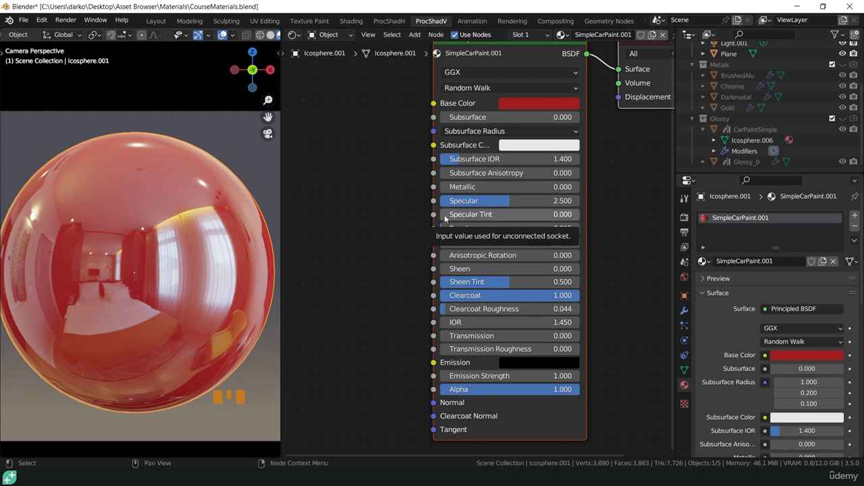
Try the Specular Tint of the sphere's paint at 1, at 0 and at 1 again.
drag(445, 218, 580, 215)
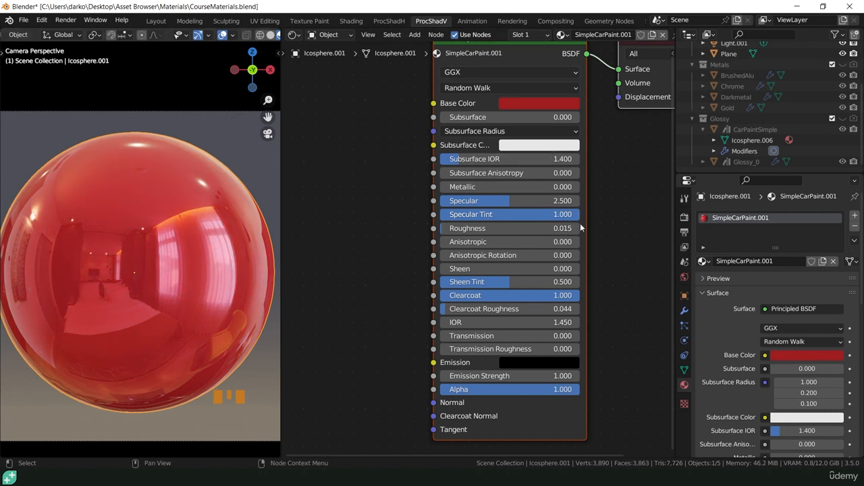
drag(574, 215, 404, 234)
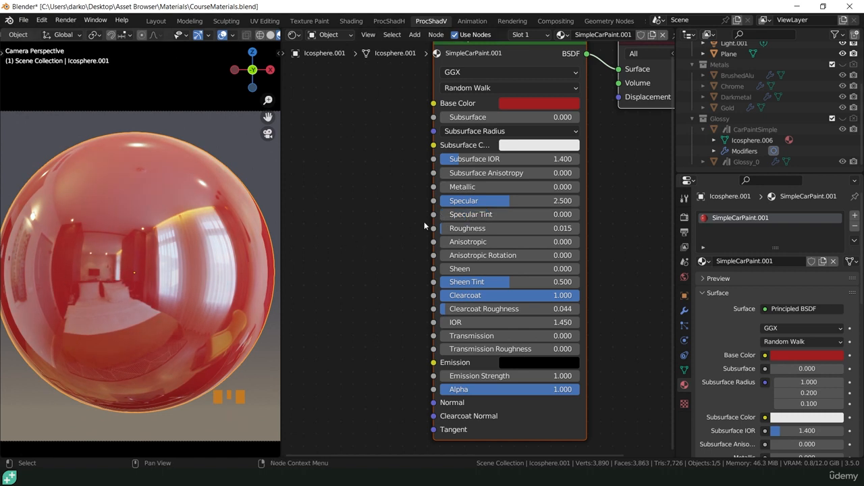
drag(466, 214, 594, 216)
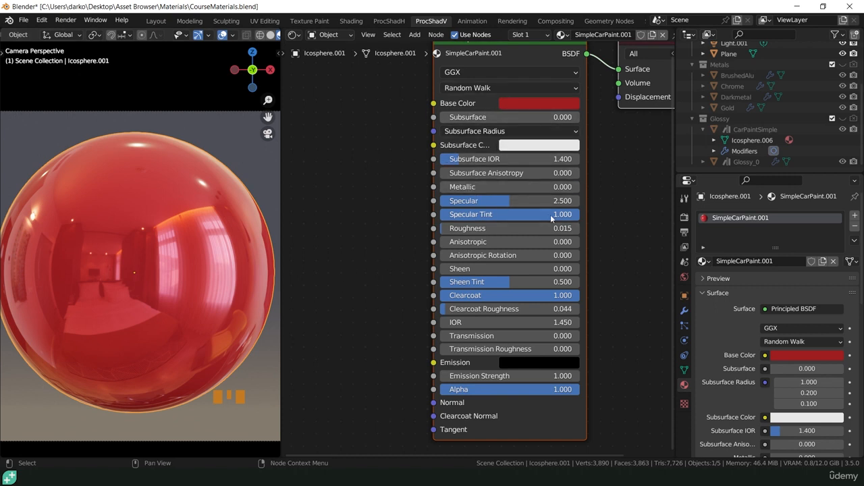
Set the Specular Tint of the sphere's SimpleCarPaint.001 material to 0.5.
drag(550, 215, 513, 217)
double_click(512, 216)
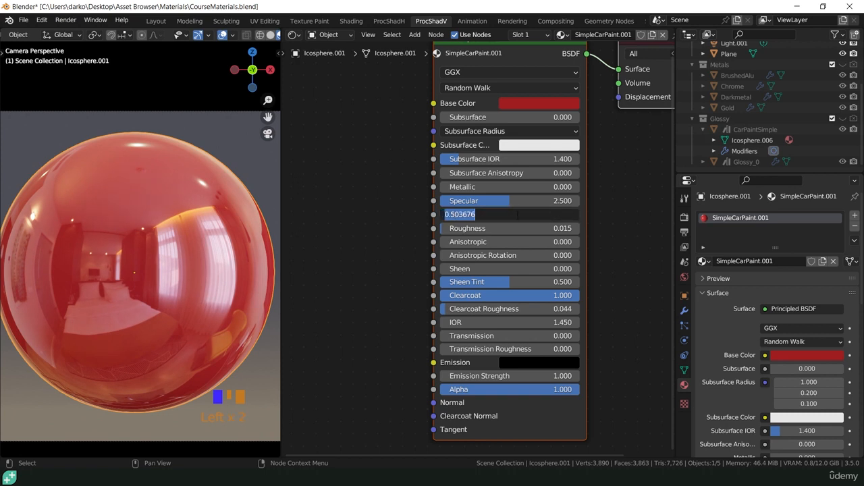
text(0.5)
key(Return)
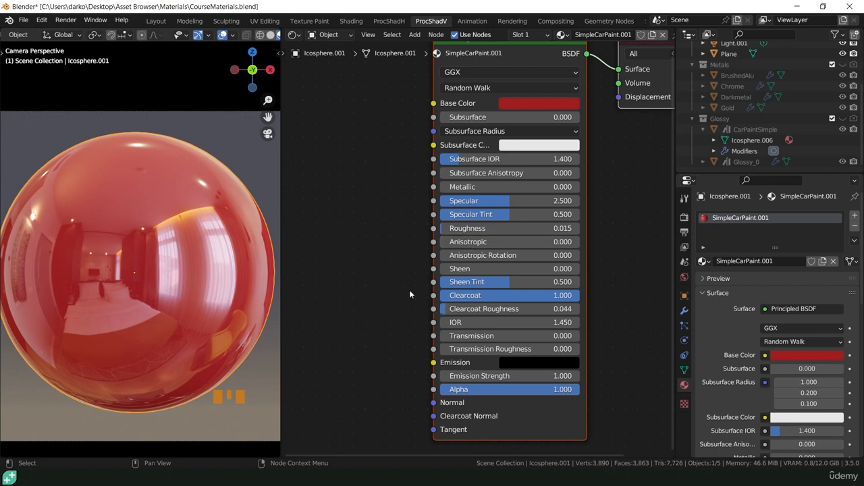
Add a Noise Texture node in the empty area before the Principled BSDF node.
scroll(408, 289, down, 1)
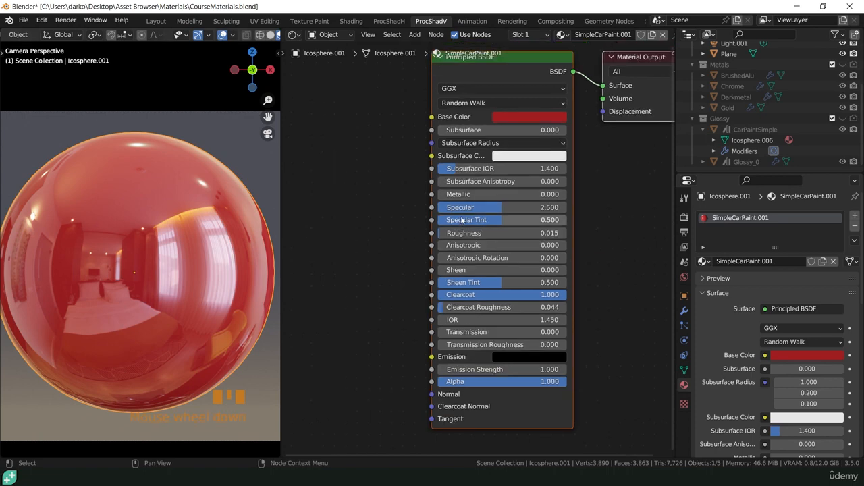
scroll(462, 220, down, 2)
middle_drag(459, 211, 523, 246)
scroll(476, 237, down, 3)
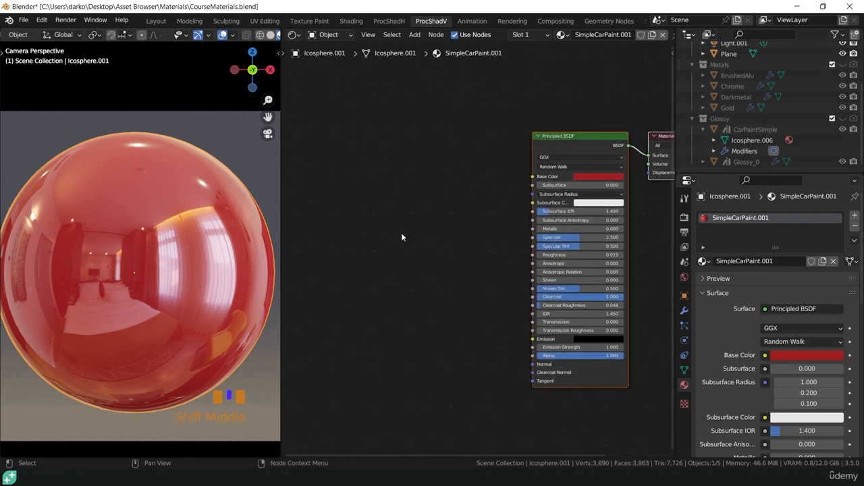
click(376, 244)
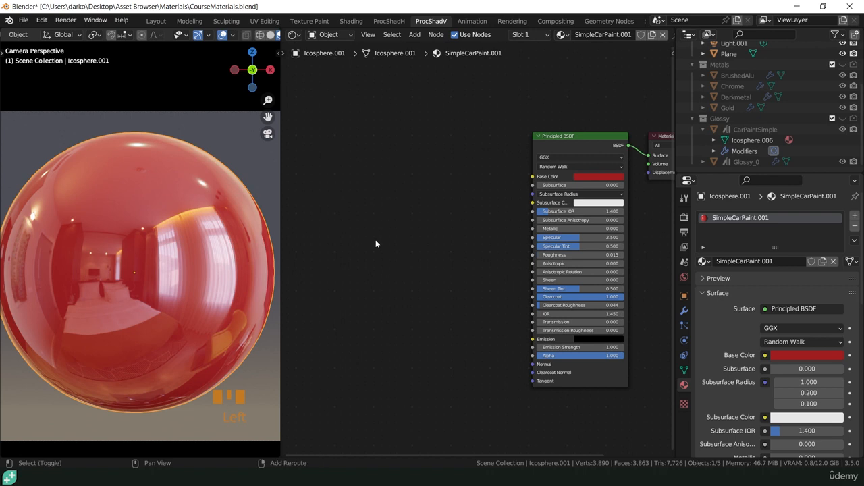
key(shift+a)
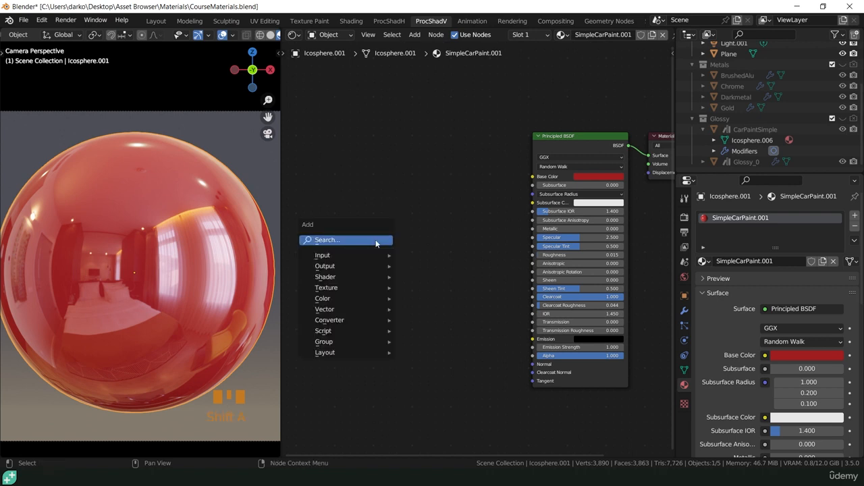
mouse_move(339, 295)
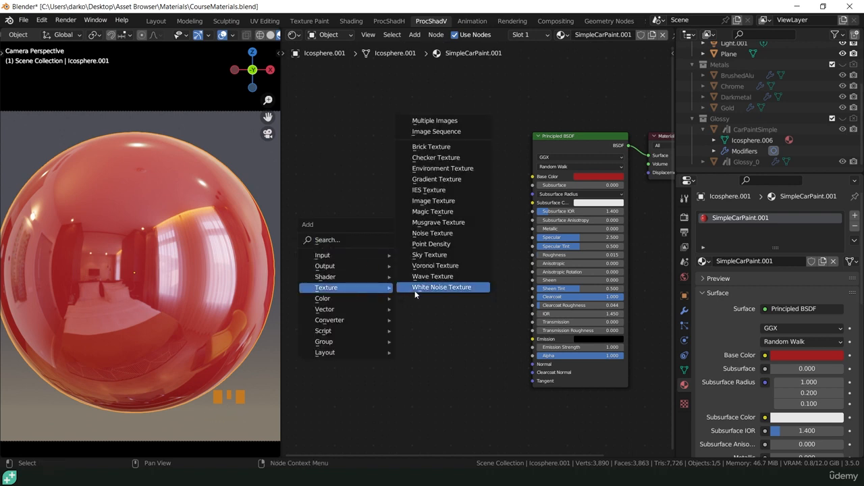
click(428, 233)
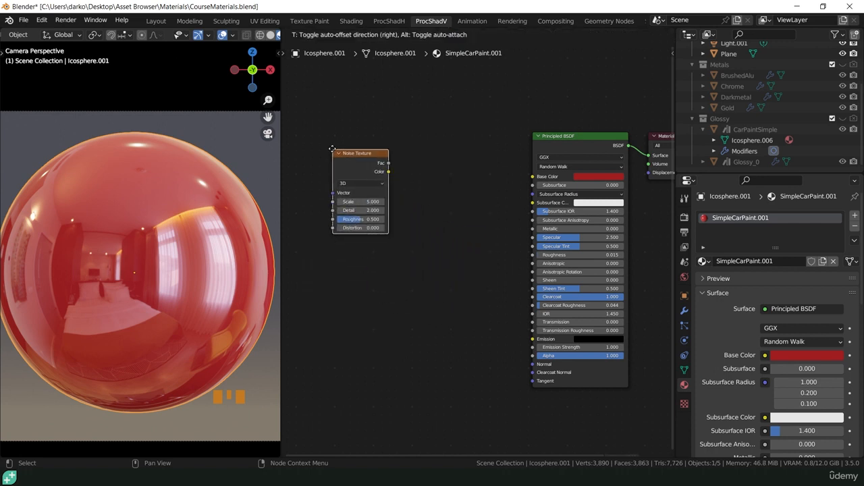
click(331, 148)
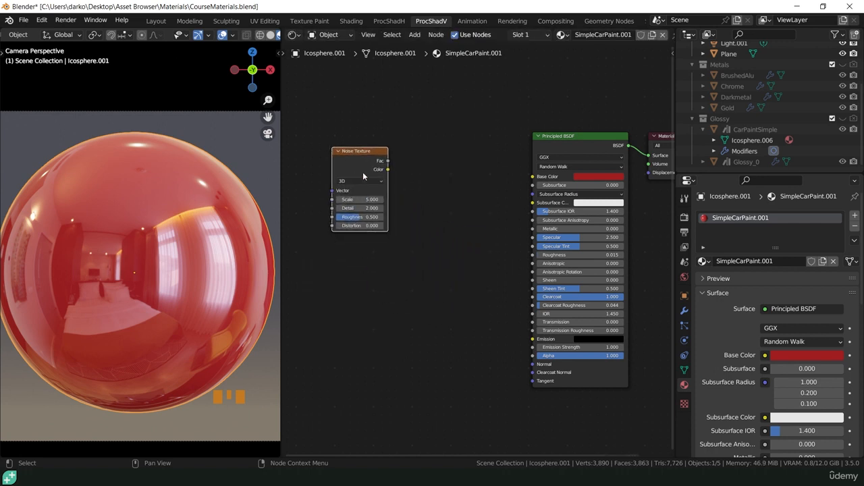
Preview the Noise Texture directly on the sphere, raise its Scale to about 267.2 and inspect the grain up close.
ctrl+shift+click(359, 159)
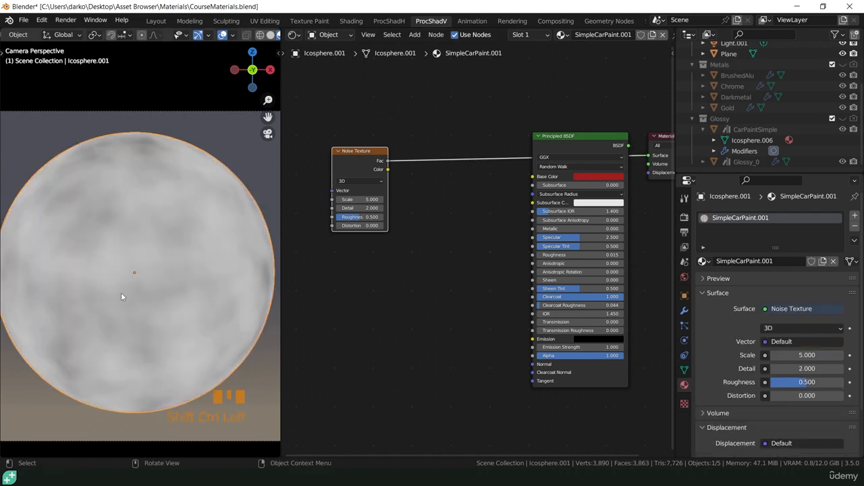
scroll(356, 203, up, 4)
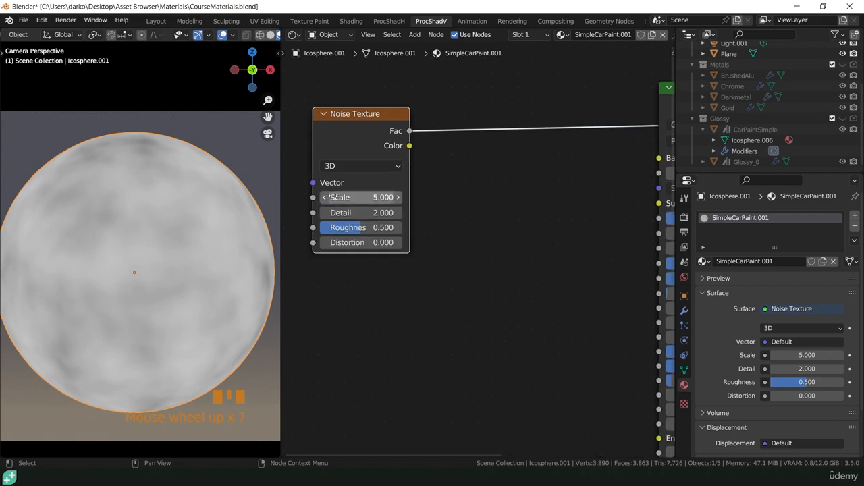
drag(358, 199, 680, 198)
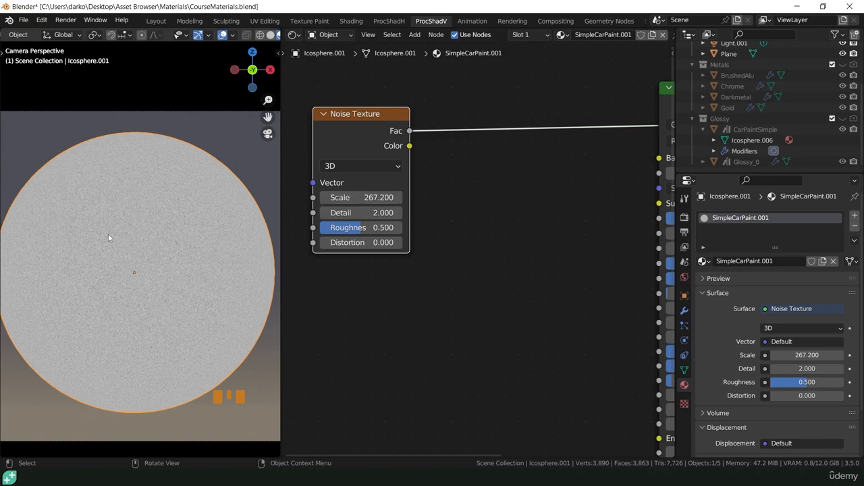
scroll(176, 221, up, 12)
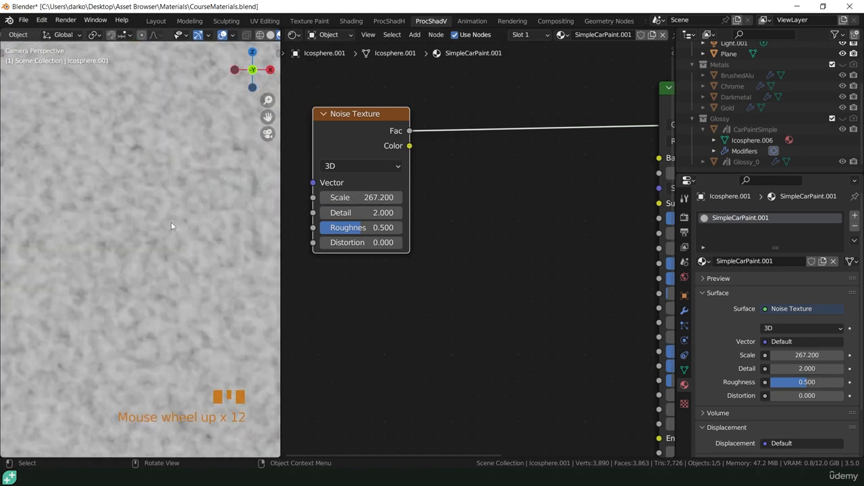
scroll(171, 222, up, 7)
scroll(108, 252, down, 1)
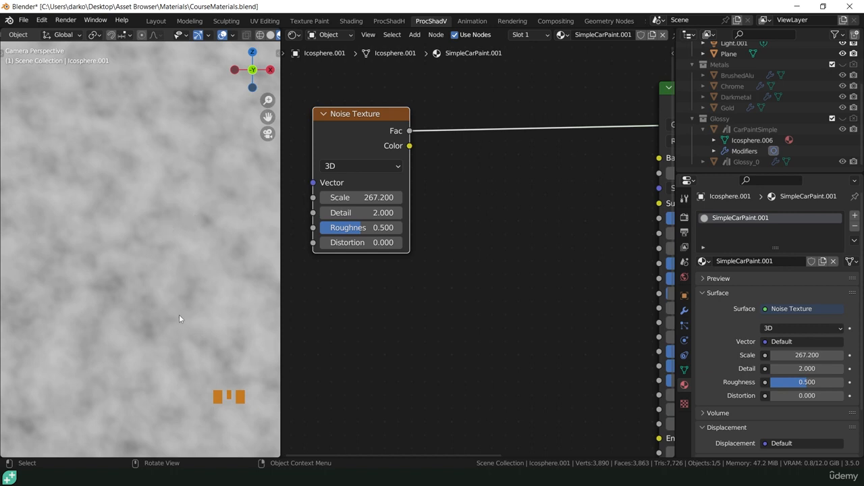
Insert a ColorRamp node into the link running from the Noise Texture's Fac output to the material output.
scroll(371, 264, down, 6)
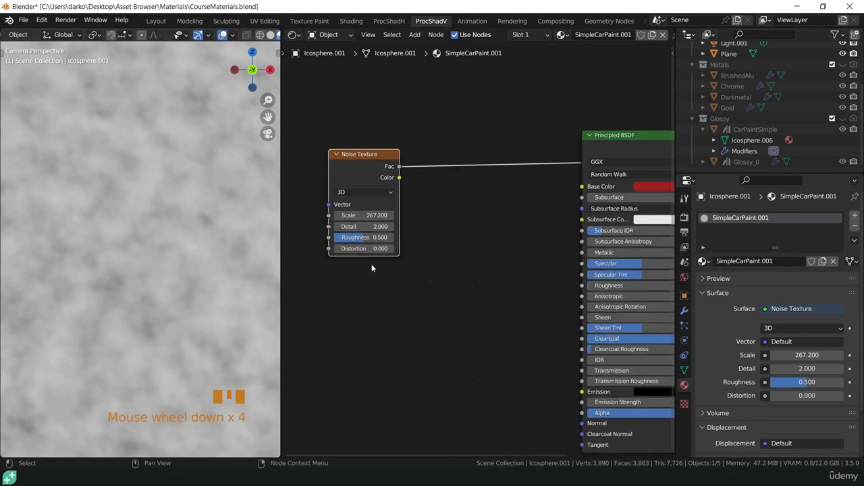
click(459, 245)
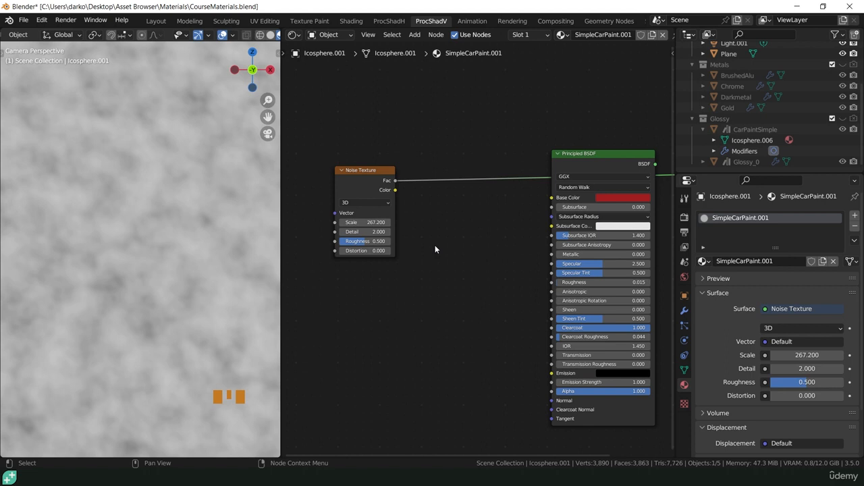
key(shift+a)
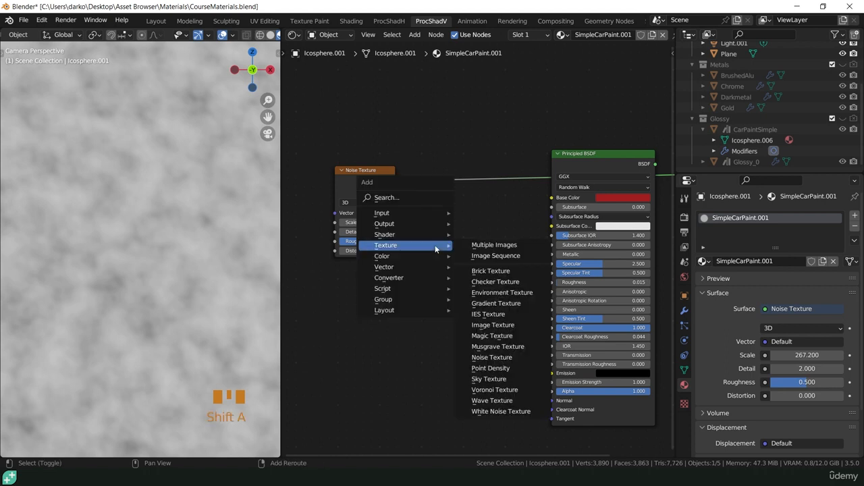
mouse_move(423, 277)
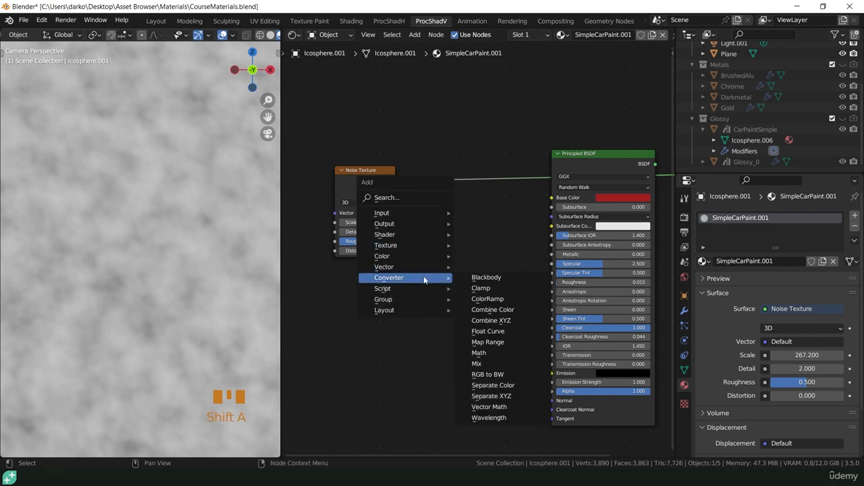
click(491, 301)
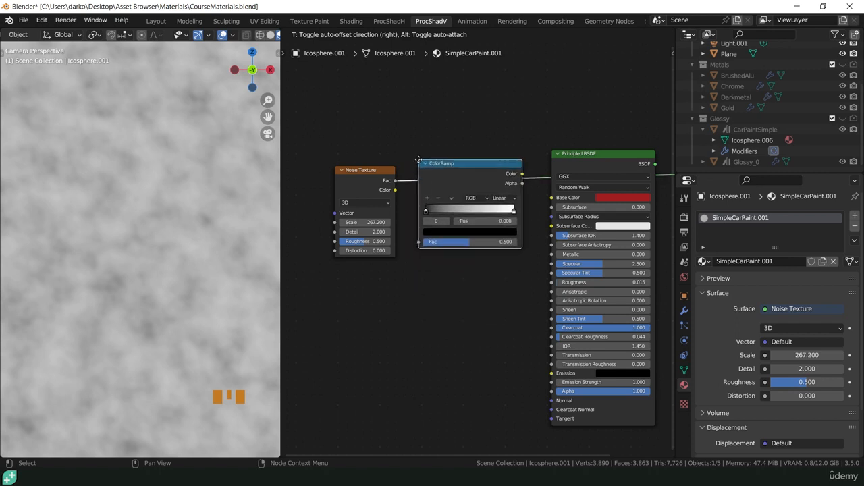
click(418, 159)
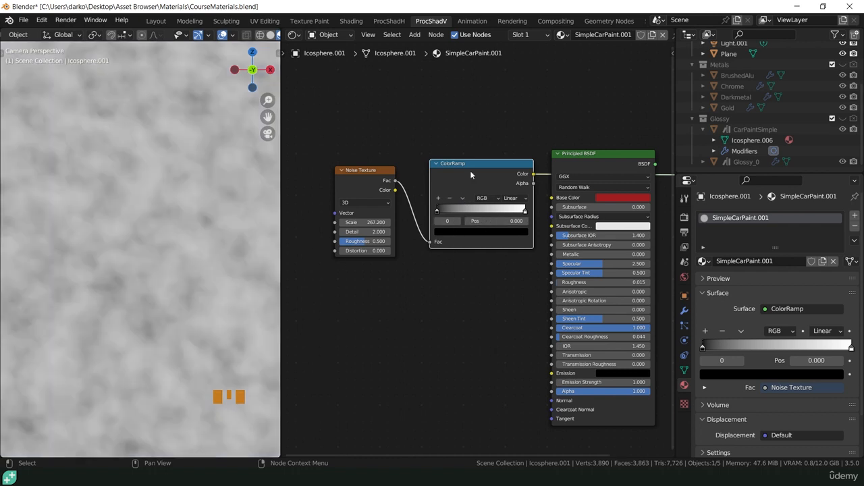
Move the Principled BSDF node down, clear of the link between the ColorRamp and the Material Output.
scroll(511, 196, down, 1)
middle_drag(578, 166, 478, 225)
drag(477, 226, 479, 285)
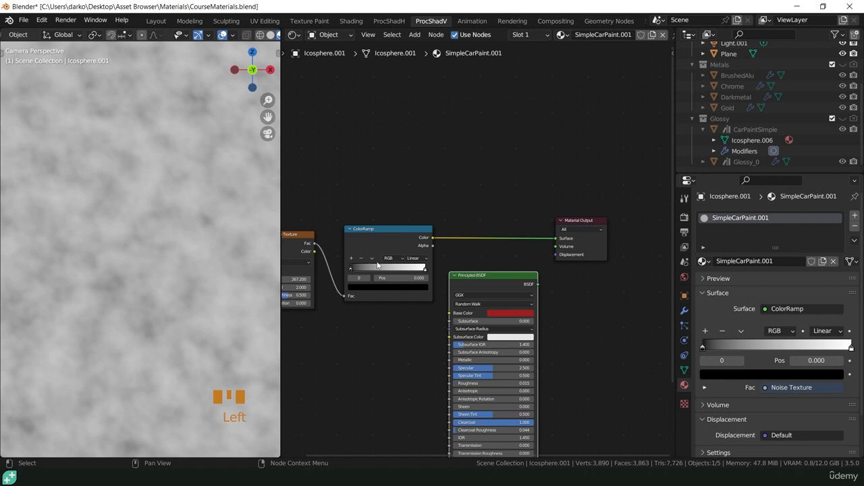
Check the black and white stops of the ColorRamp and set its interpolation to Constant.
middle_drag(399, 291, 475, 286)
scroll(451, 237, up, 7)
middle_drag(493, 227, 431, 231)
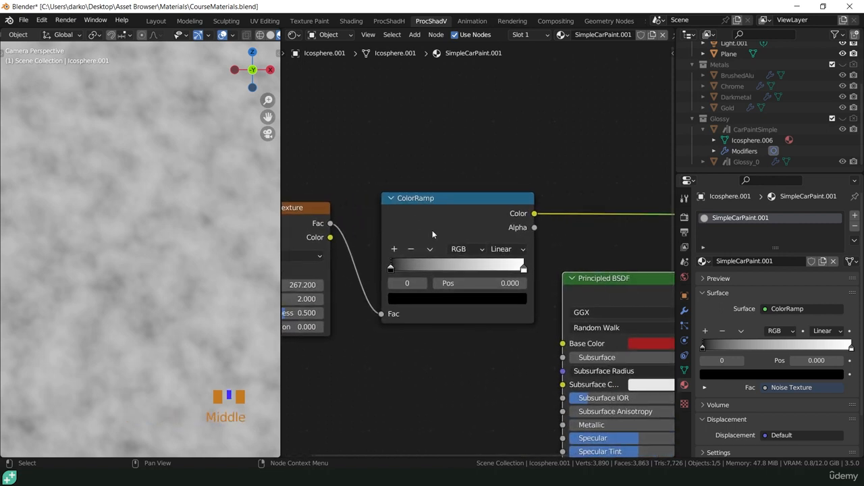
mouse_move(391, 269)
mouse_down()
mouse_move(473, 268)
mouse_move(389, 269)
mouse_up()
mouse_move(524, 269)
mouse_down()
mouse_move(427, 269)
mouse_move(537, 272)
mouse_up()
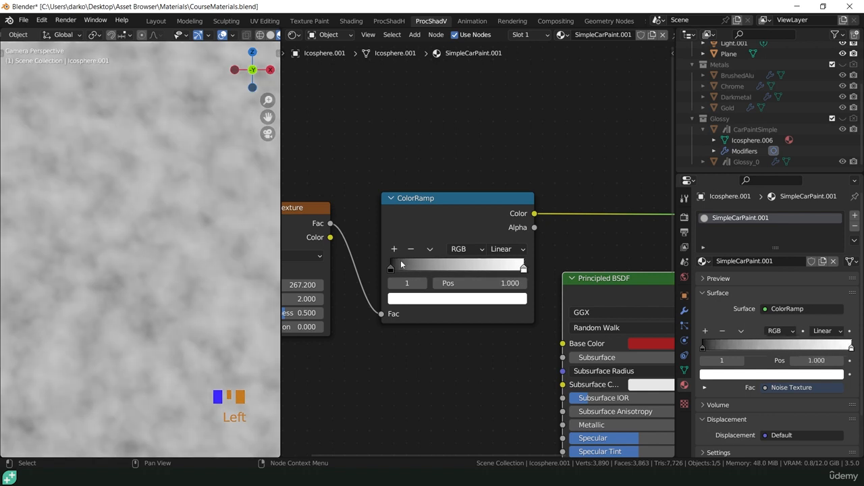
click(390, 269)
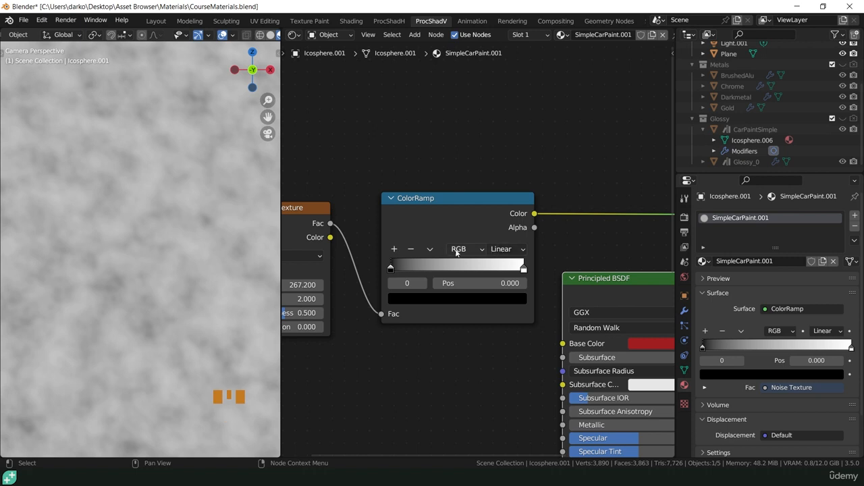
click(507, 249)
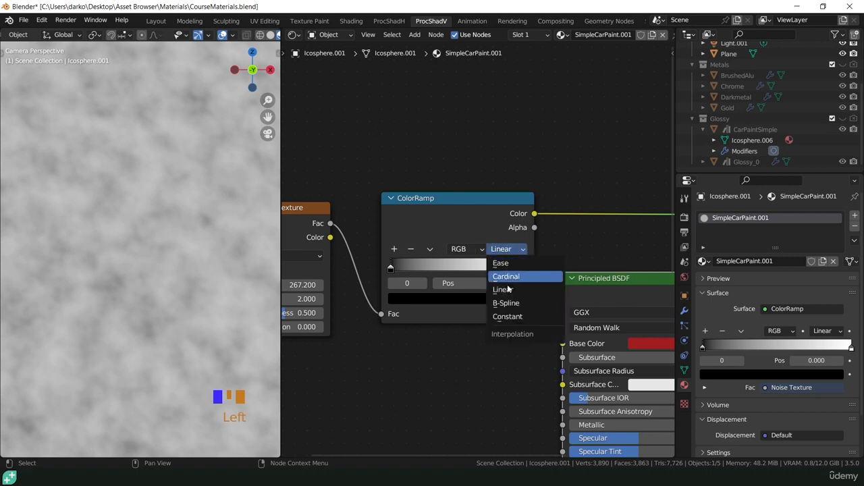
click(508, 316)
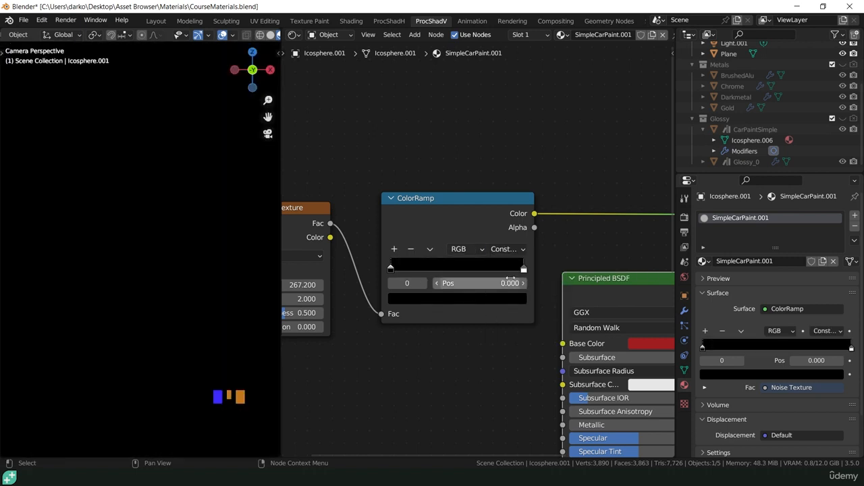
Test the ColorRamp's white stop between about 0.301 and 0.746 and leave it at about 0.342 for dark speckles on white.
drag(524, 269, 427, 281)
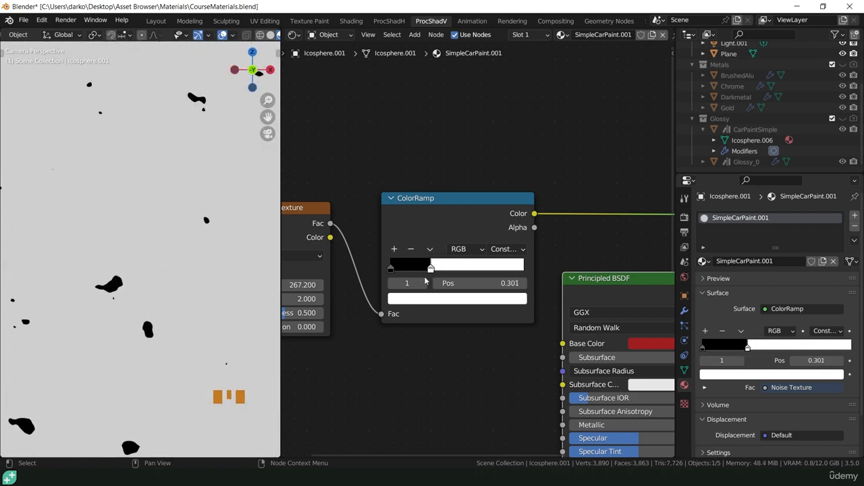
scroll(156, 277, down, 11)
scroll(156, 276, down, 2)
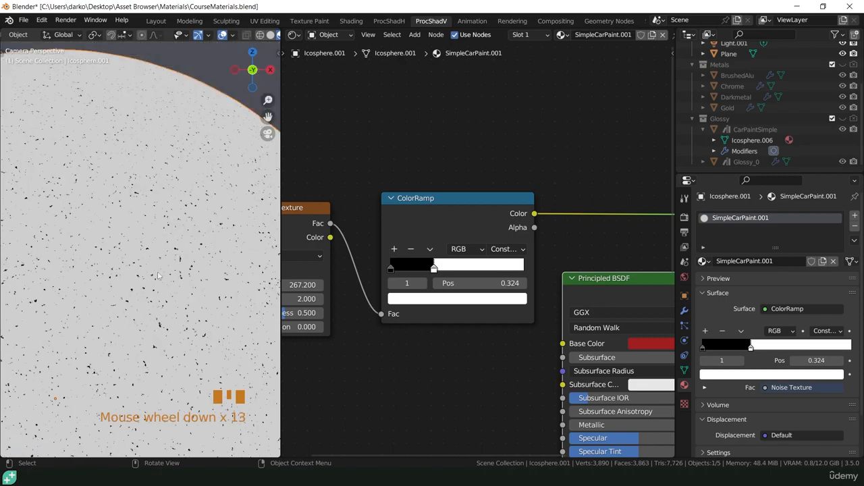
drag(435, 268, 492, 269)
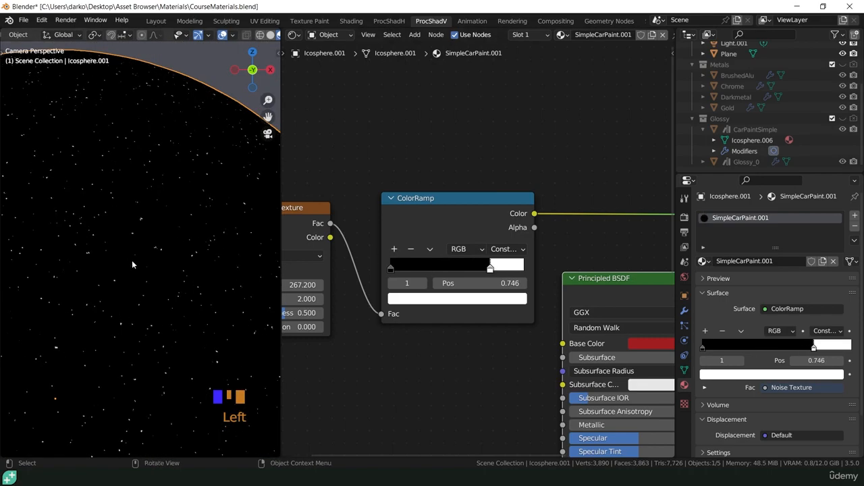
drag(490, 268, 433, 271)
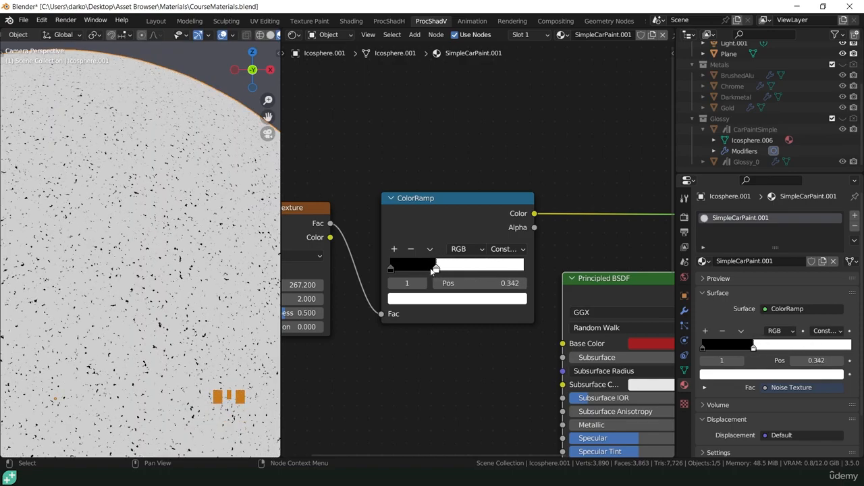
Set the Noise Texture's Detail to about 7.8 and its Roughness to about 0.46 while viewing the speckle edges up close.
scroll(284, 253, up, 2)
scroll(191, 270, up, 12)
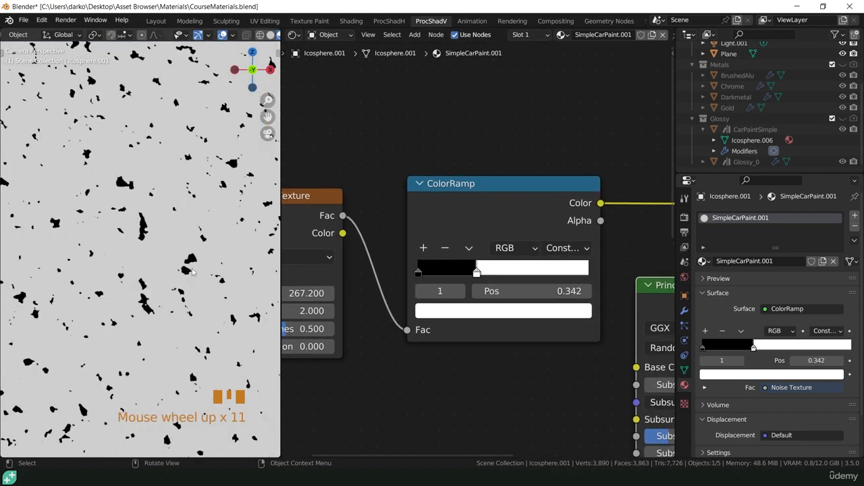
shift+middle_drag(297, 270, 409, 268)
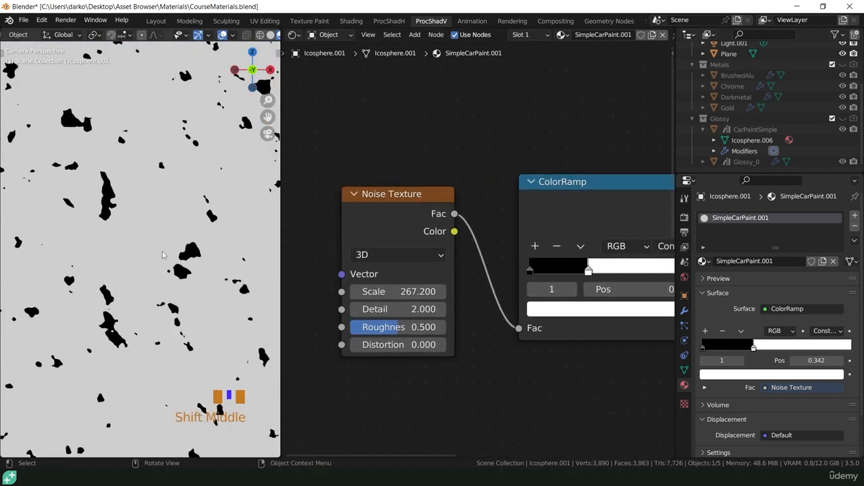
scroll(164, 256, up, 4)
shift+middle_drag(203, 276, 217, 334)
drag(398, 309, 341, 327)
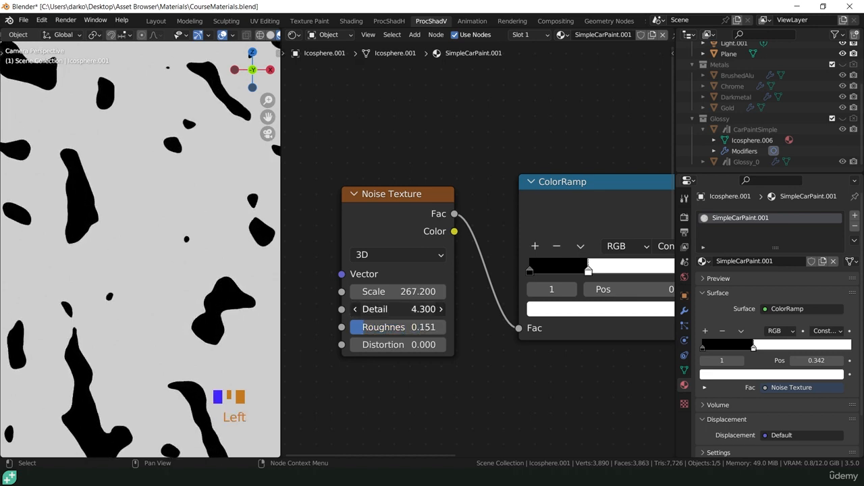
mouse_move(399, 308)
mouse_down()
mouse_move(385, 308)
mouse_move(429, 308)
mouse_move(405, 309)
mouse_up()
drag(365, 327, 396, 327)
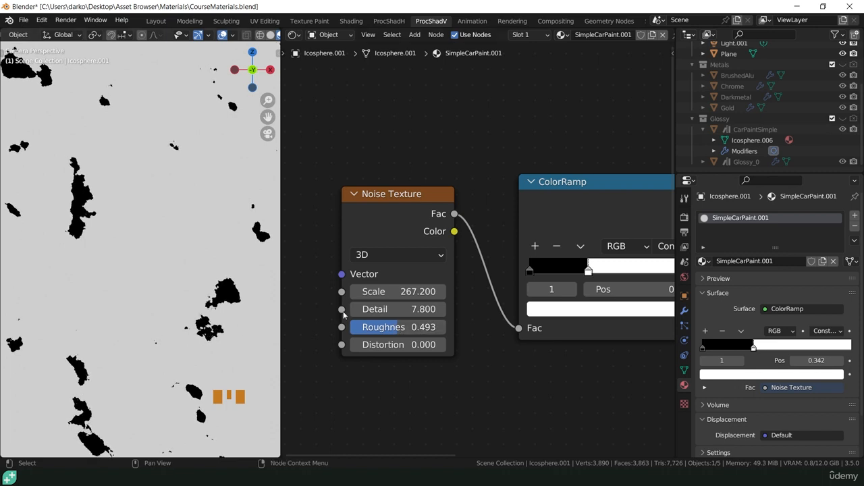
mouse_move(397, 327)
mouse_down()
mouse_move(385, 326)
mouse_move(398, 327)
mouse_up()
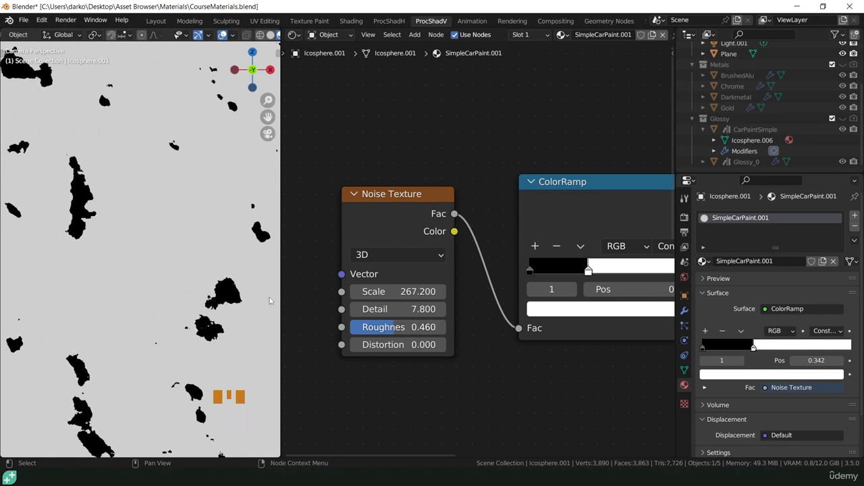
Examine the speckle pattern across the whole sphere from the front view and the camera view.
scroll(59, 263, down, 3)
shift+middle_drag(59, 263, 154, 282)
scroll(154, 283, down, 10)
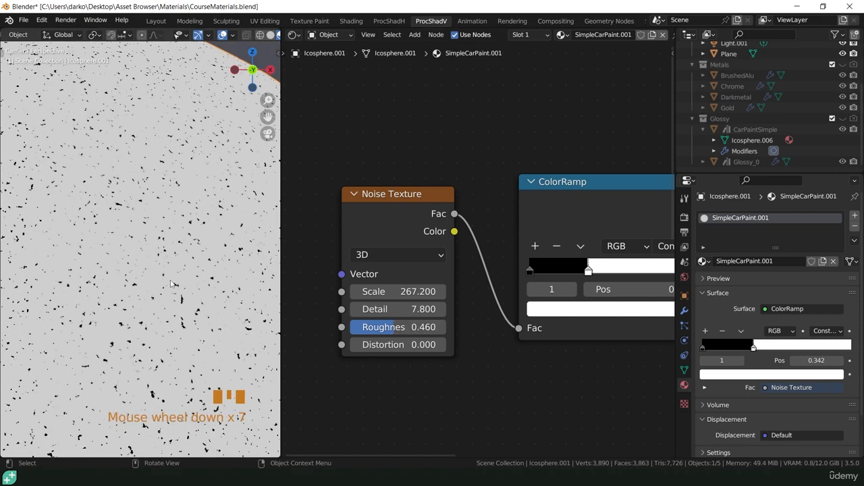
shift+scroll(103, 324, down, 3)
scroll(105, 312, down, 4)
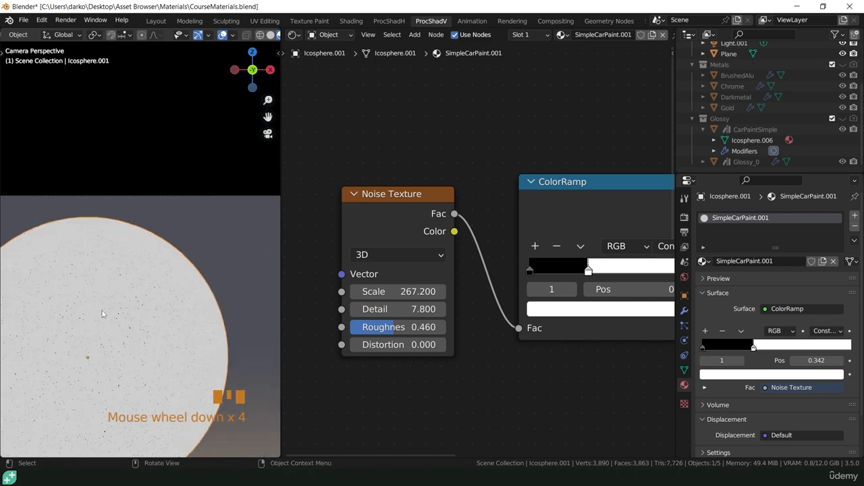
middle_drag(105, 312, 135, 310)
scroll(132, 311, up, 1)
key(KP_1)
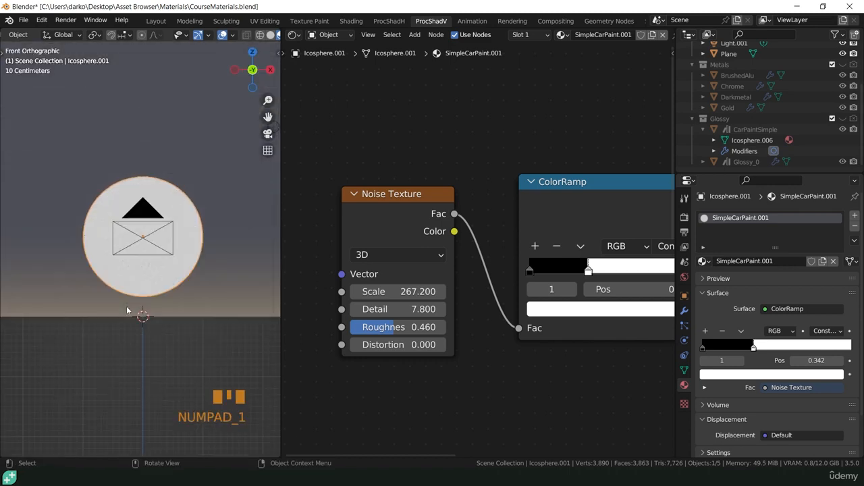
key(KP_0)
scroll(106, 297, up, 2)
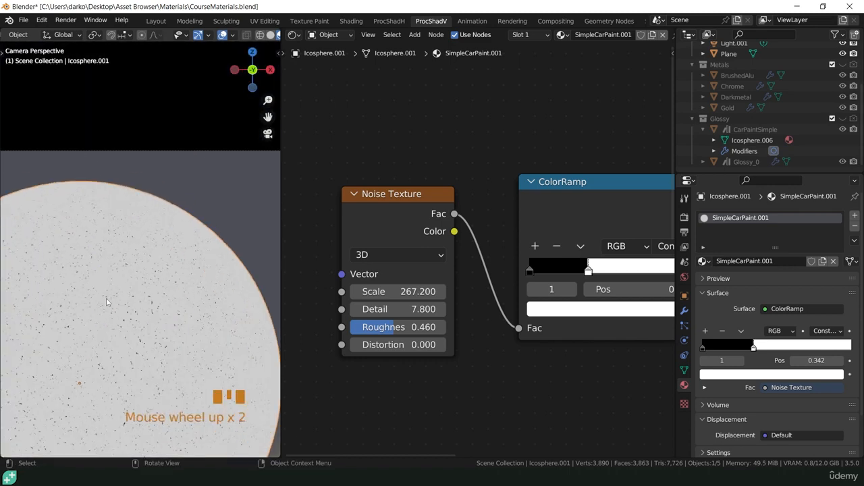
shift+middle_drag(106, 298, 79, 249)
scroll(79, 249, down, 1)
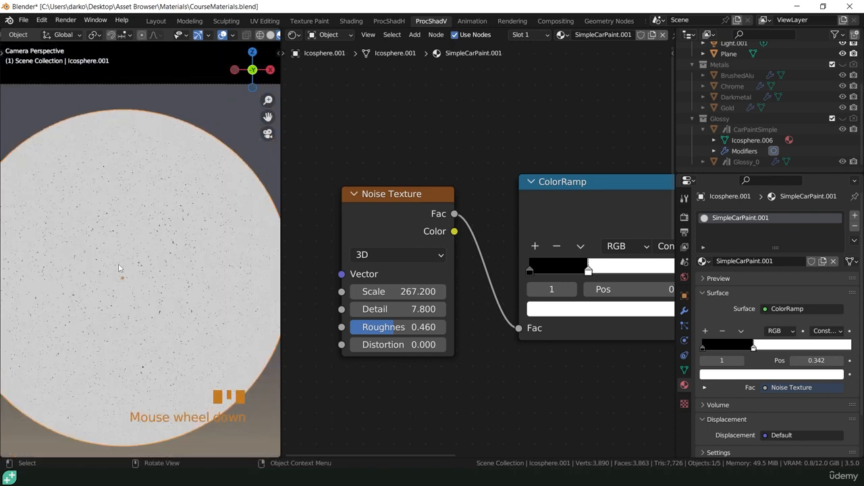
Raise the Noise Texture's Scale to about 514.4, move the ColorRamp's white stop to about 0.382 and inspect the finer speckles.
drag(396, 292, 532, 291)
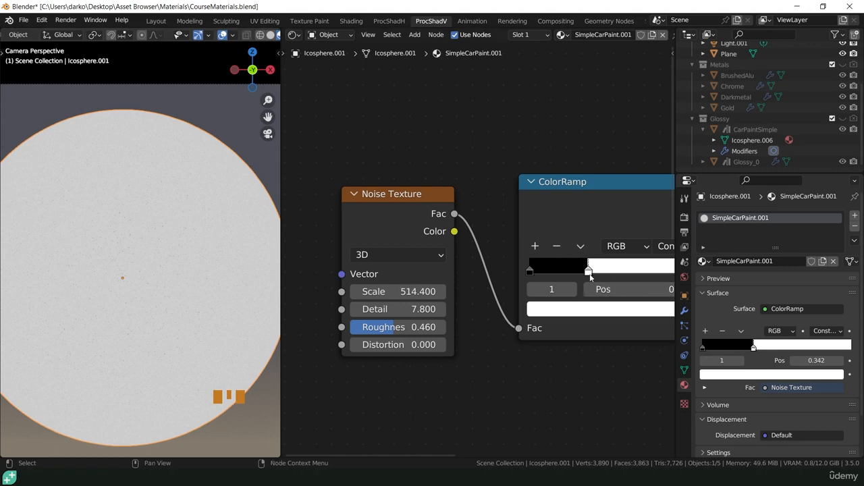
drag(588, 271, 596, 271)
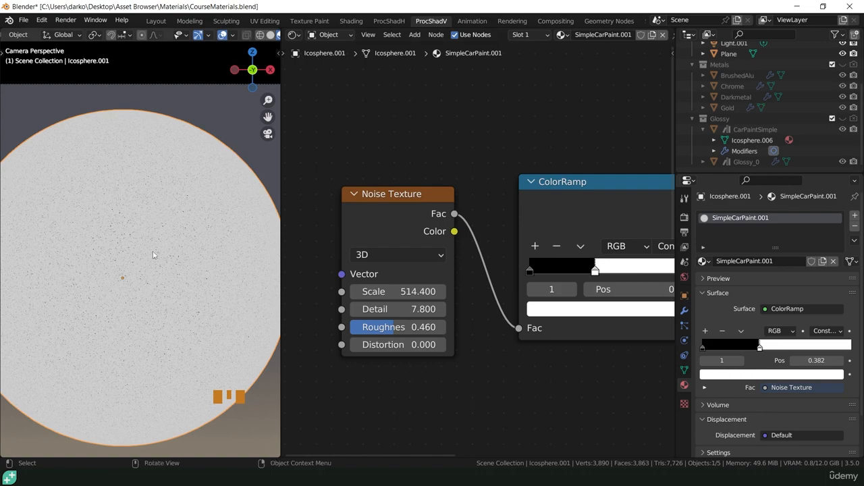
scroll(144, 274, up, 17)
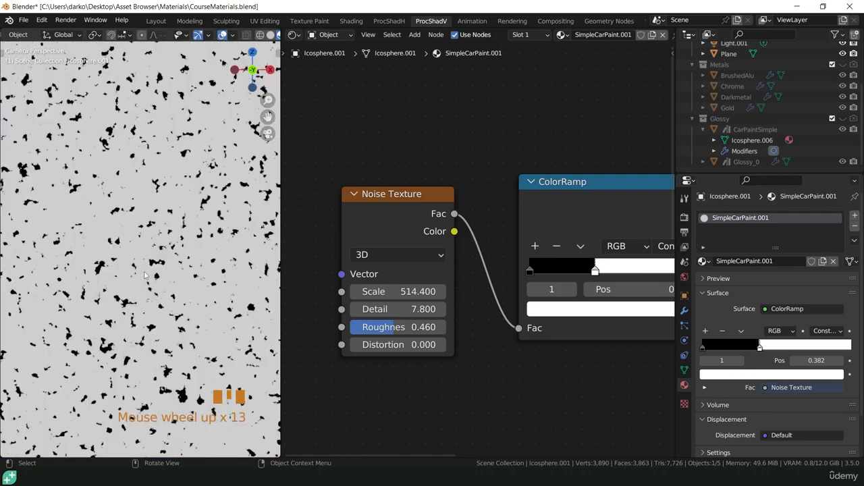
scroll(86, 260, down, 1)
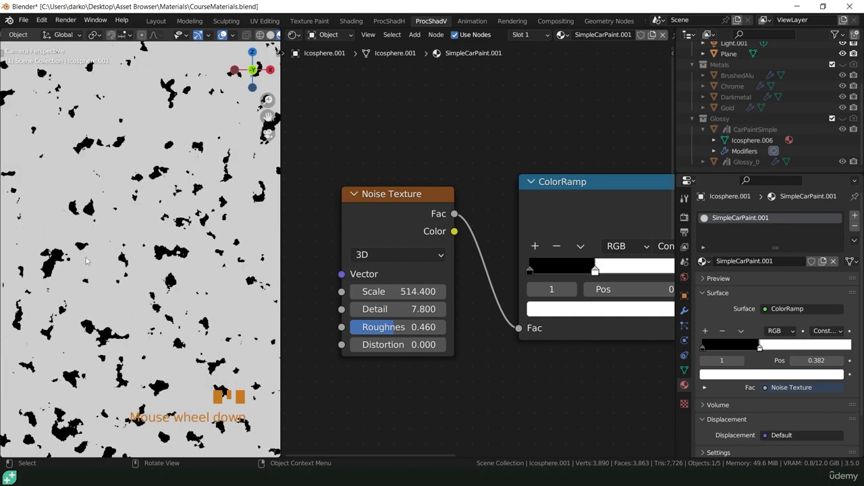
scroll(144, 277, down, 18)
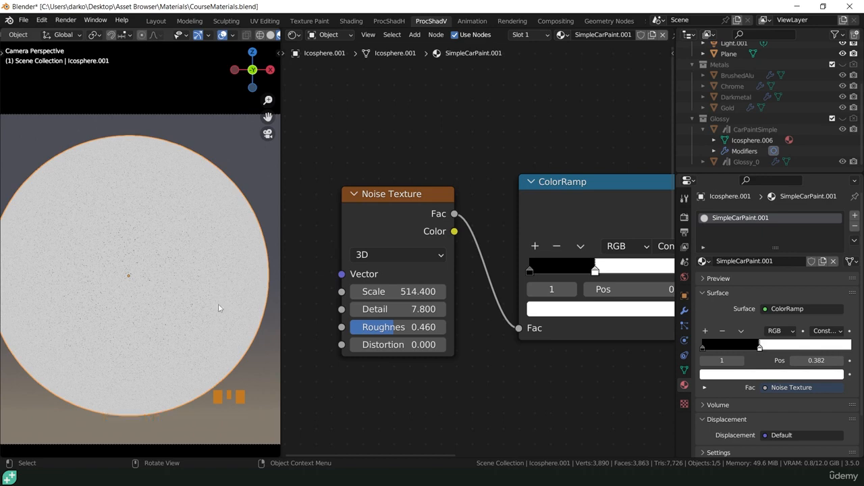
Move the Noise Texture and ColorRamp nodes together away from the Principled BSDF to free space between them.
scroll(534, 375, down, 5)
shift+middle_drag(608, 354, 486, 304)
scroll(483, 281, down, 3)
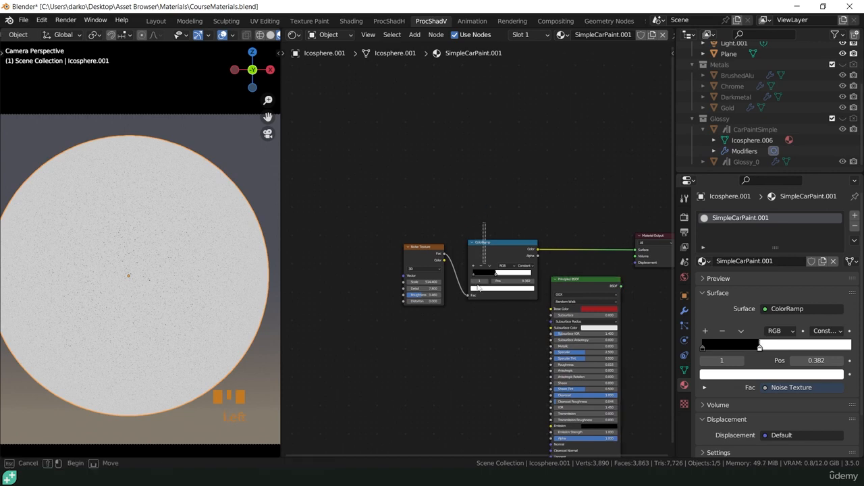
drag(383, 222, 486, 324)
drag(507, 250, 394, 284)
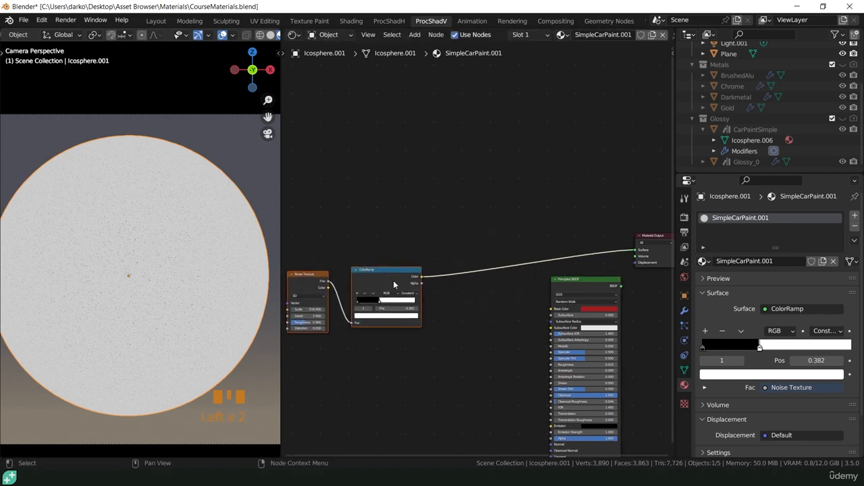
click(473, 310)
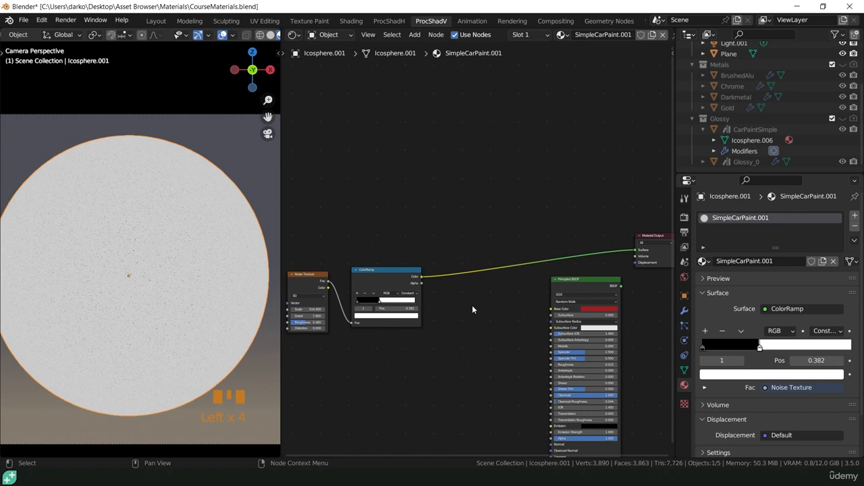
Add a Mix Color node in the free space between the ColorRamp and the Principled BSDF.
key(shift+a)
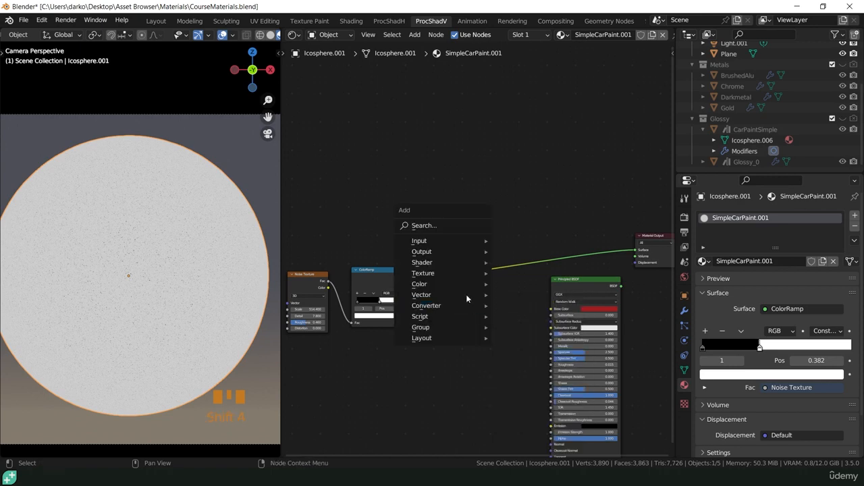
mouse_move(460, 286)
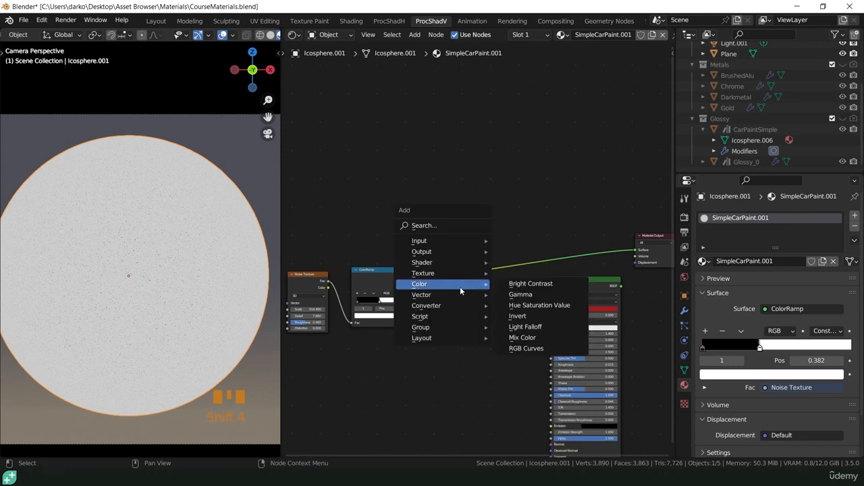
click(520, 338)
click(487, 308)
Set the Mix node's data type to Color and its blending mode to Mix.
scroll(487, 308, up, 8)
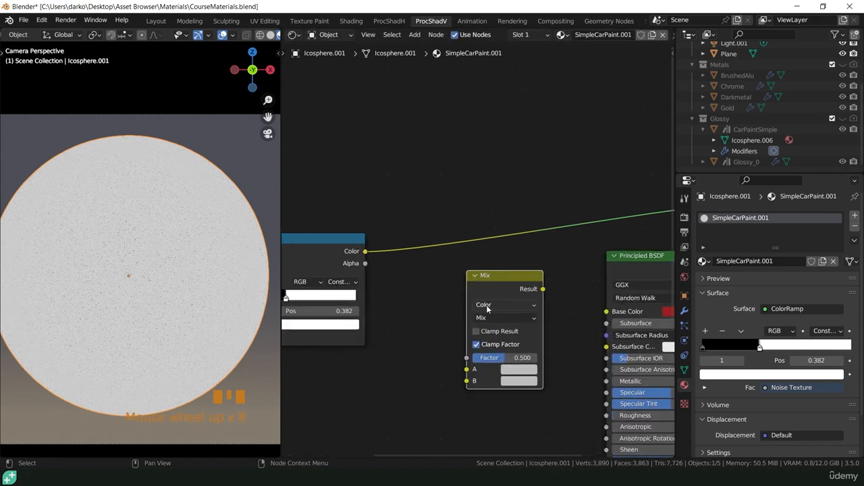
shift+middle_drag(481, 319, 448, 268)
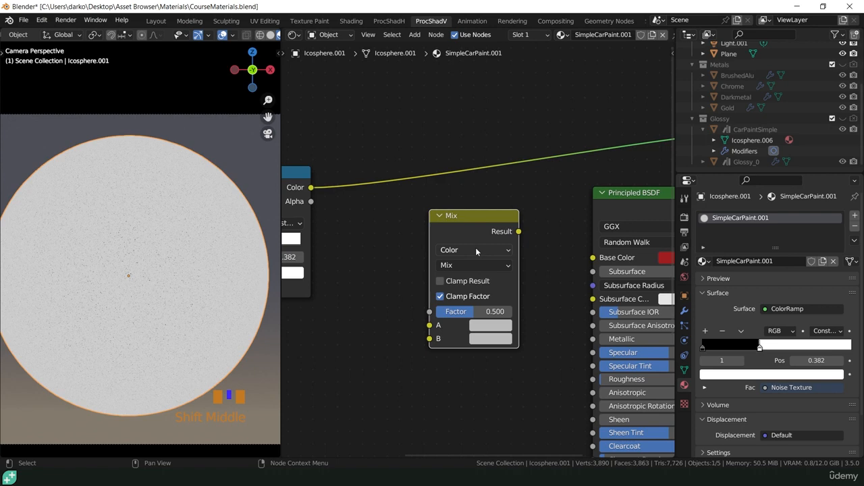
click(476, 250)
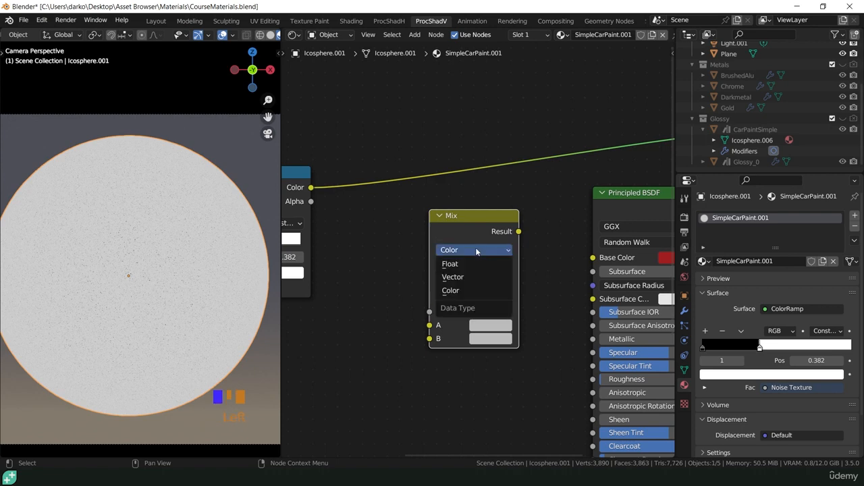
click(452, 291)
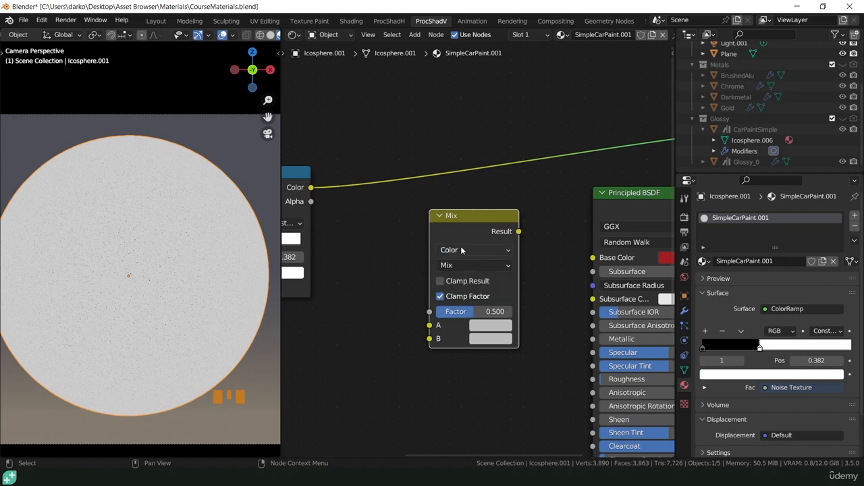
click(458, 265)
drag(501, 215, 492, 351)
click(485, 386)
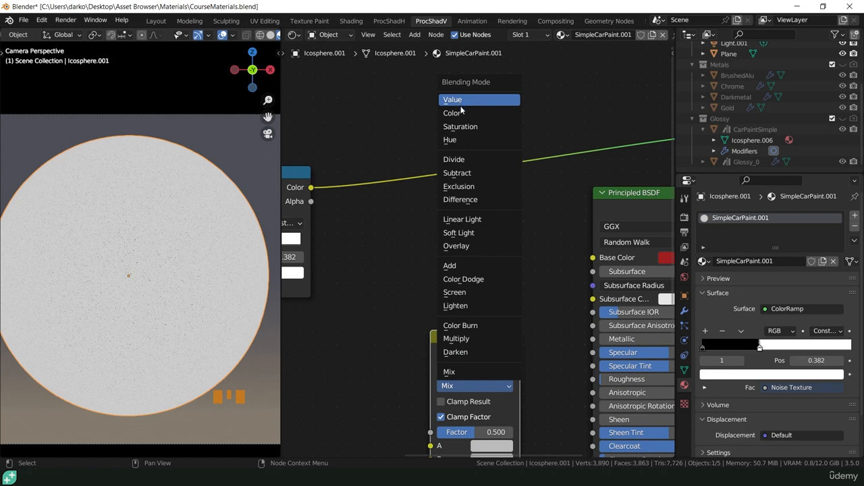
click(456, 372)
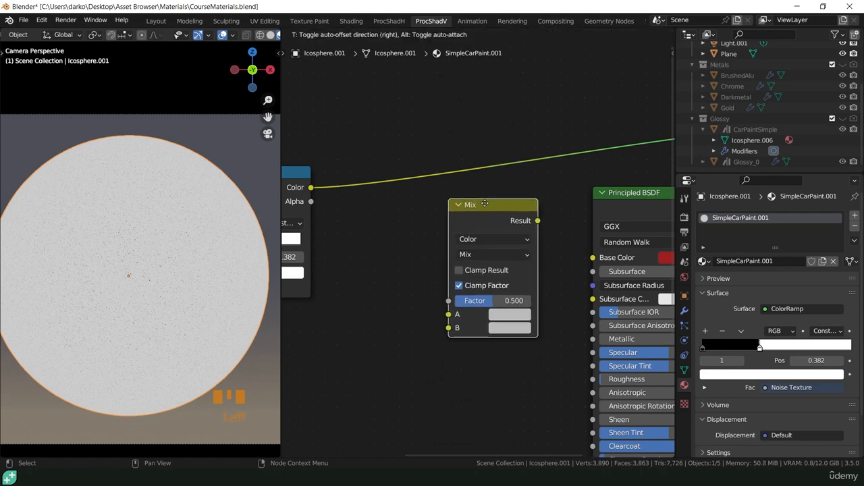
Turn off Clamp Factor on the Mix node and set its Factor to 2.
click(459, 271)
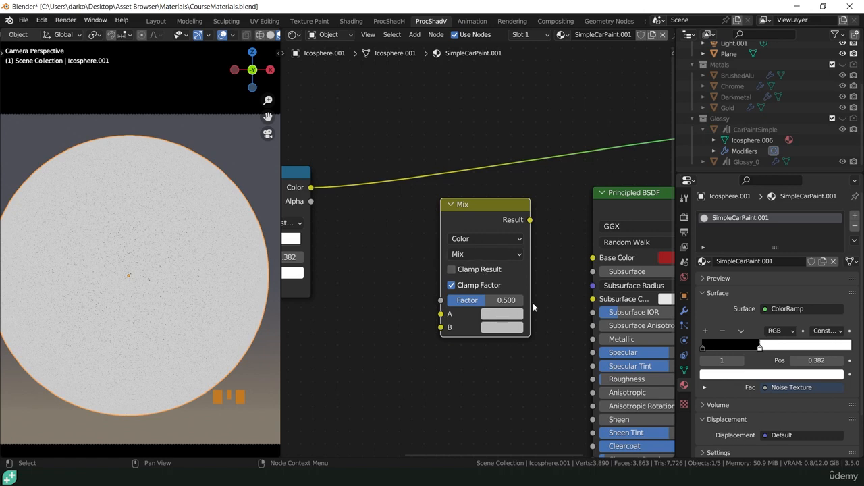
click(465, 285)
double_click(491, 303)
text(2)
key(Return)
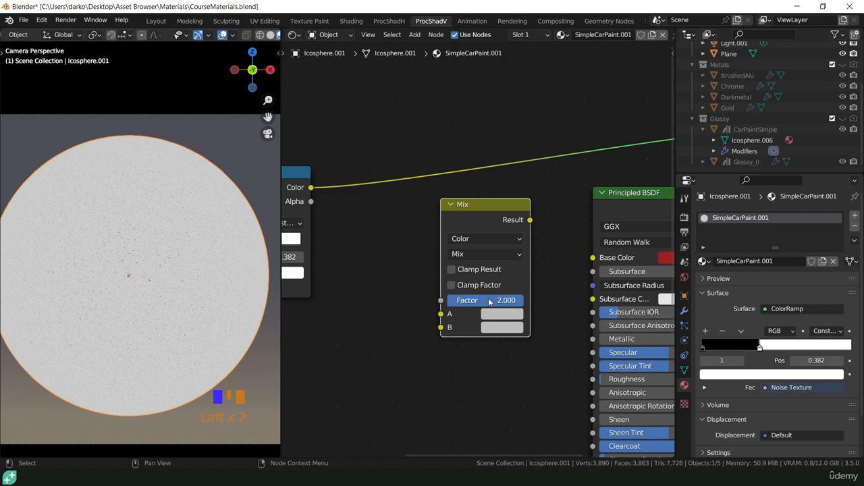
Turn Clamp Factor back on in the Mix node, test a Factor of 1 and set the Factor to 0.5.
click(467, 286)
click(487, 300)
text(1)
key(Return)
mouse_move(505, 303)
mouse_down()
mouse_move(446, 303)
mouse_move(527, 304)
mouse_move(447, 304)
mouse_move(524, 304)
mouse_move(464, 304)
mouse_move(524, 304)
mouse_move(470, 299)
mouse_move(490, 300)
mouse_up()
click(506, 300)
text(0.5)
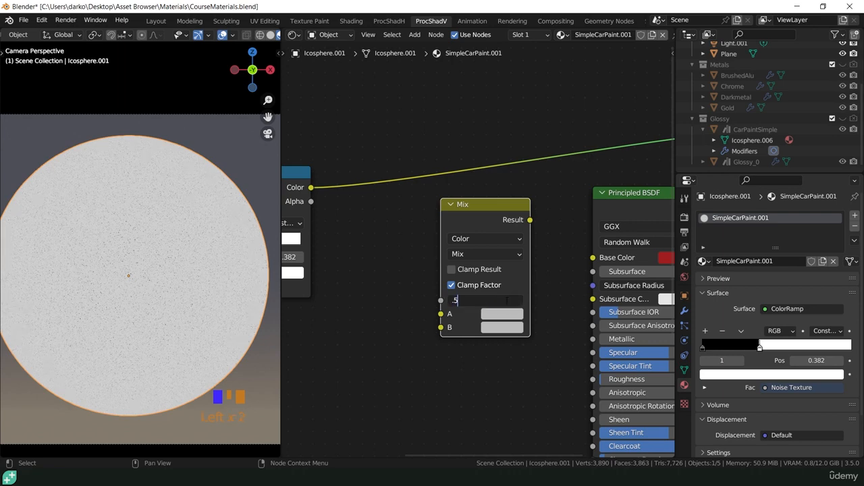
key(Return)
Copy the red Base Color of the Principled BSDF into the Mix node's color A.
shift+middle_drag(537, 316, 423, 313)
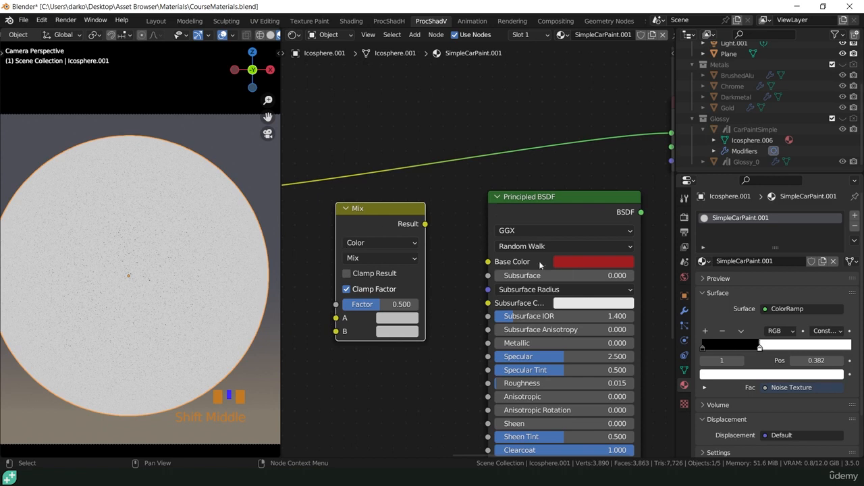
click(597, 263)
drag(596, 264, 396, 318)
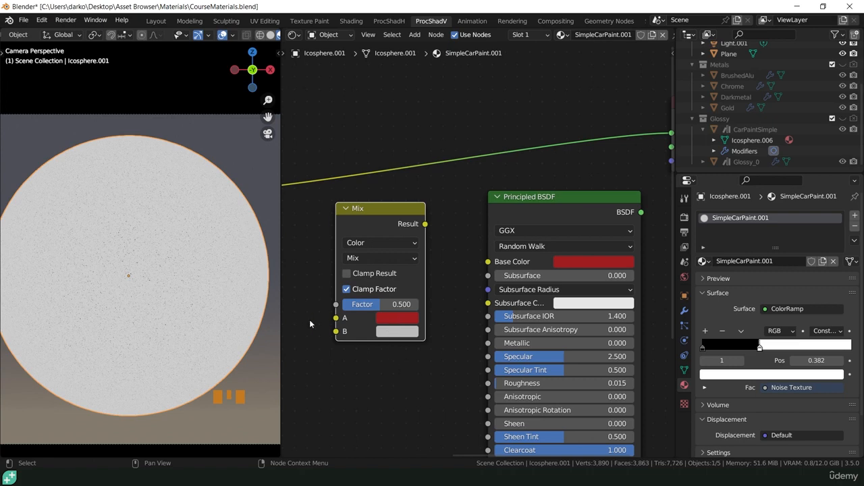
Set the Mix node's color B to cyan with hue 0.5, saturation 1 and value 0.5.
click(404, 331)
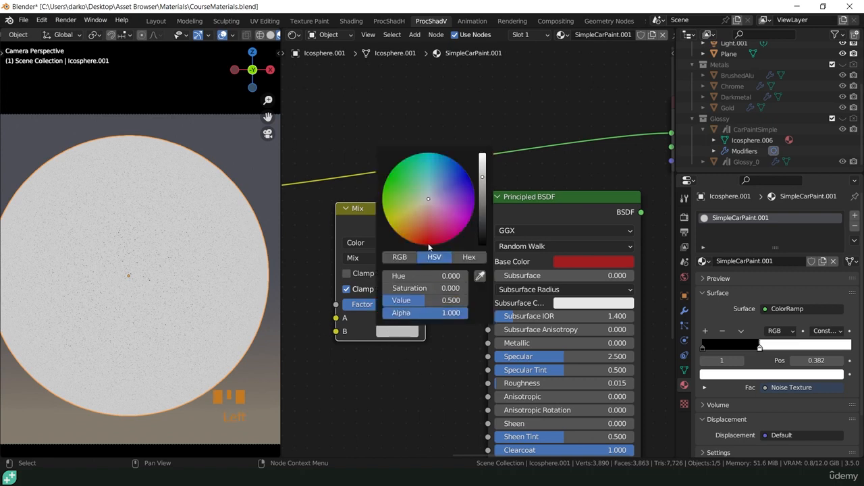
drag(428, 245, 428, 153)
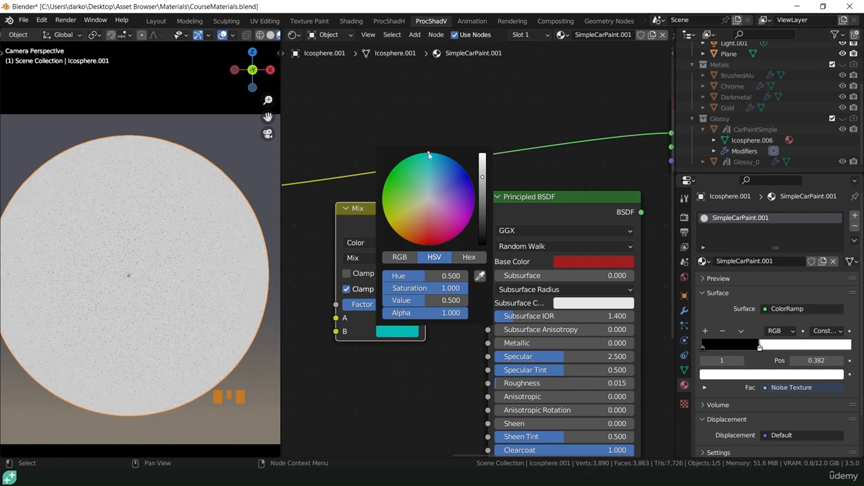
mouse_move(425, 223)
mouse_down()
mouse_move(447, 248)
mouse_move(428, 227)
mouse_up()
key(Escape)
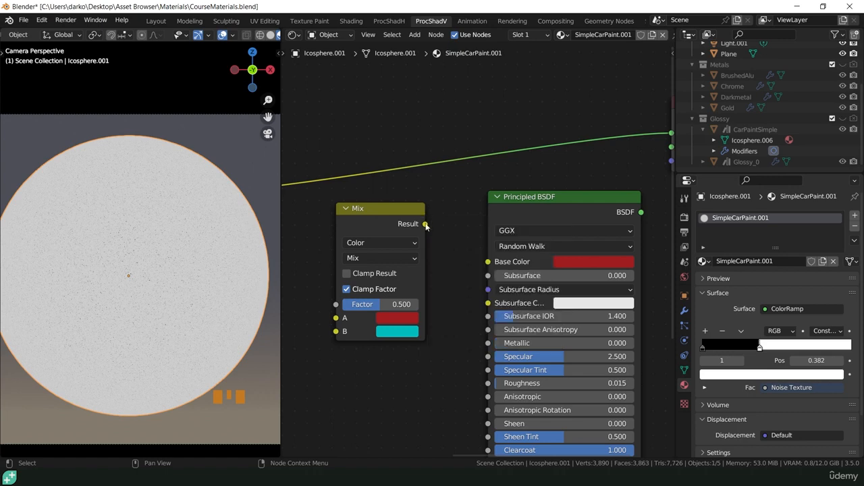
Connect the Mix node's Result to the Base Color and route the Principled BSDF to the Material Output.
drag(425, 225, 488, 262)
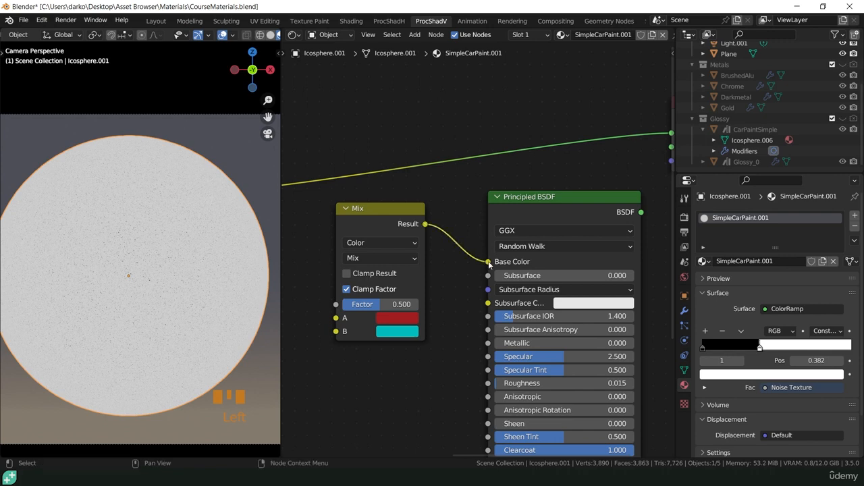
ctrl+shift+click(541, 213)
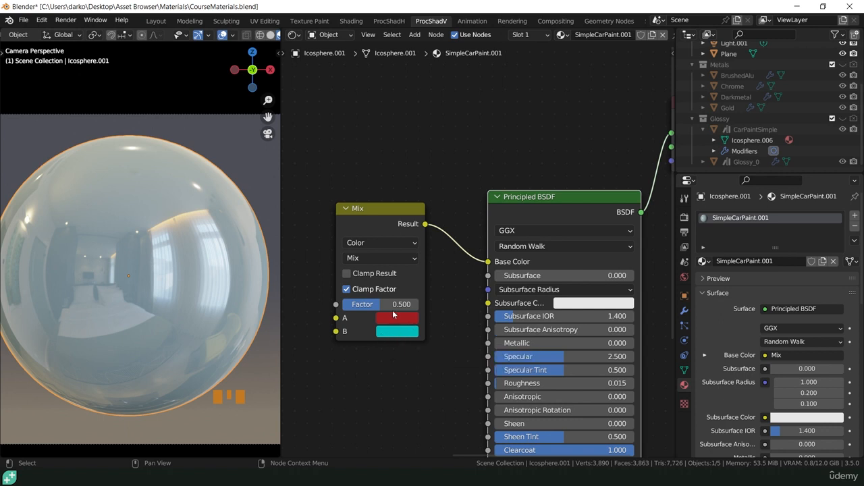
Compare the Mix node's two colors on the sphere by setting its Factor to 0 and to 1.
drag(392, 305, 368, 305)
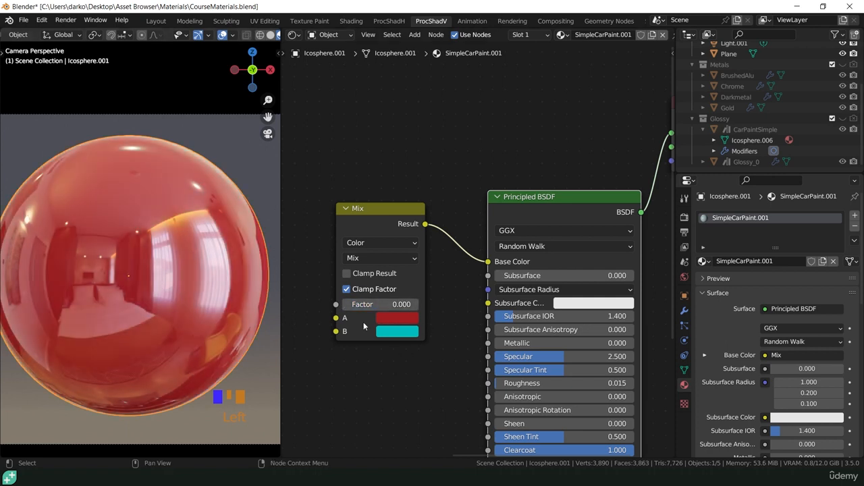
drag(365, 304, 409, 305)
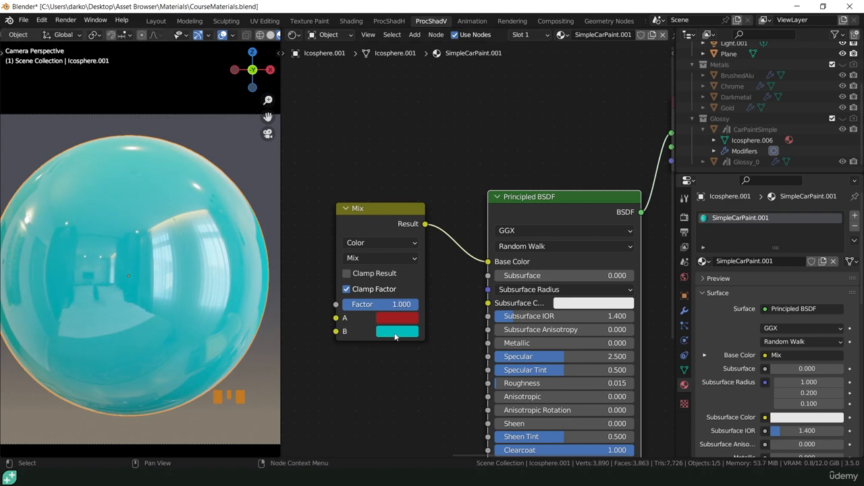
Preview the ColorRamp output on the sphere and examine its black and white speckles up close.
scroll(395, 336, down, 2)
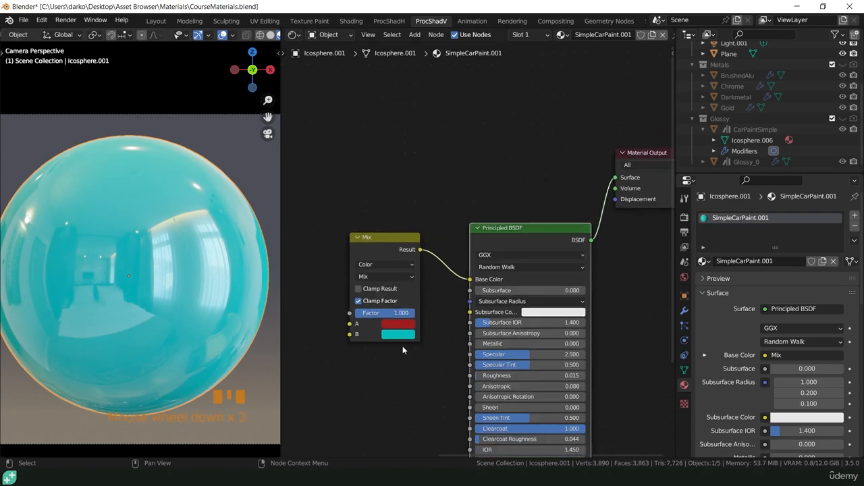
shift+middle_drag(402, 346, 513, 328)
drag(307, 205, 350, 233)
ctrl+shift+click(352, 232)
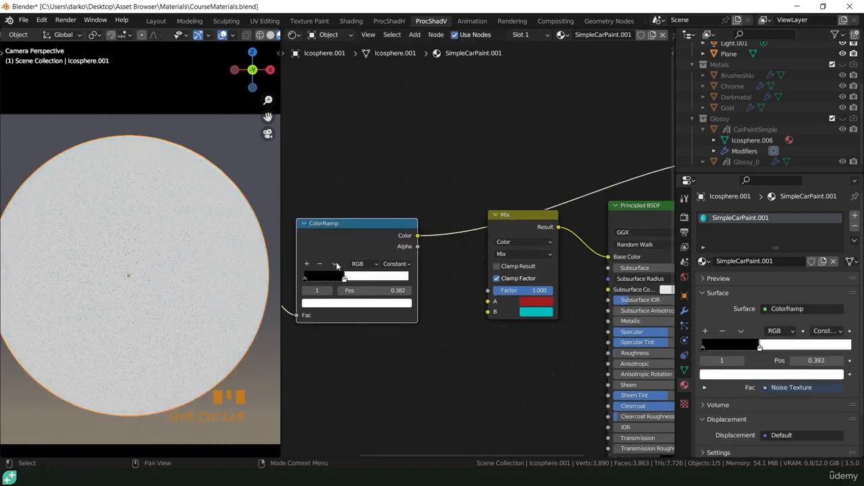
scroll(144, 227, up, 8)
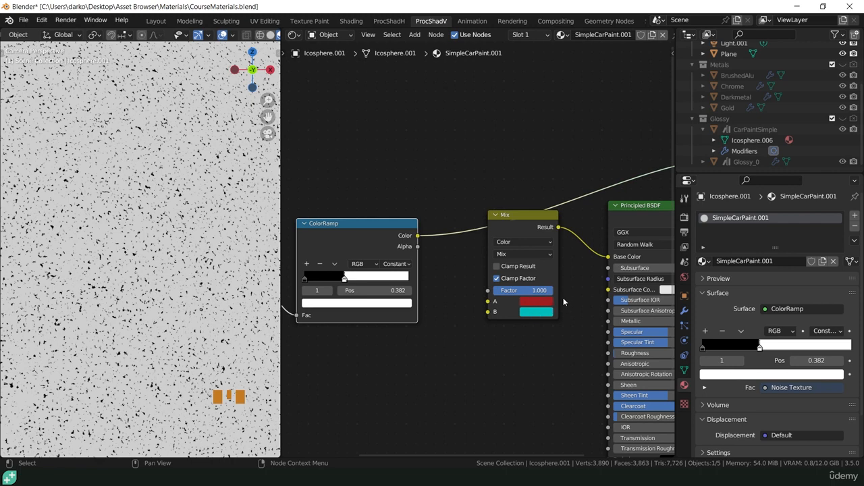
Copy the Mix node's cyan from color B to color A and change color B to a saturated red.
shift+middle_drag(572, 298, 460, 290)
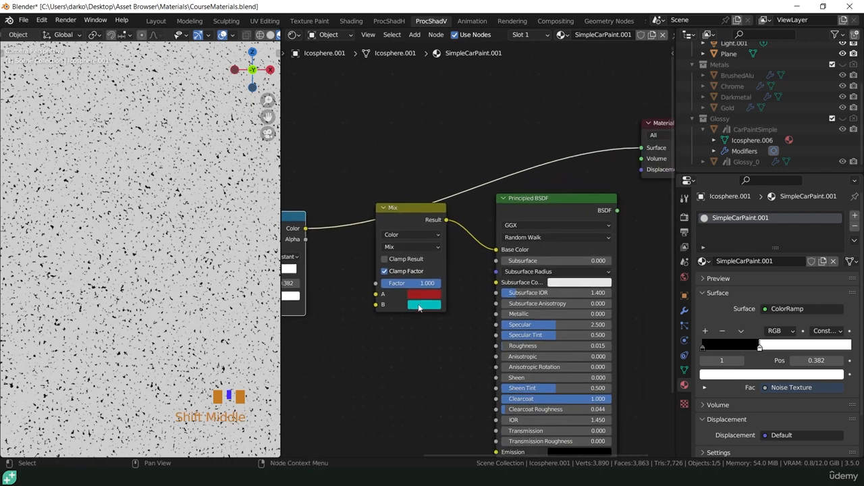
click(419, 308)
click(422, 305)
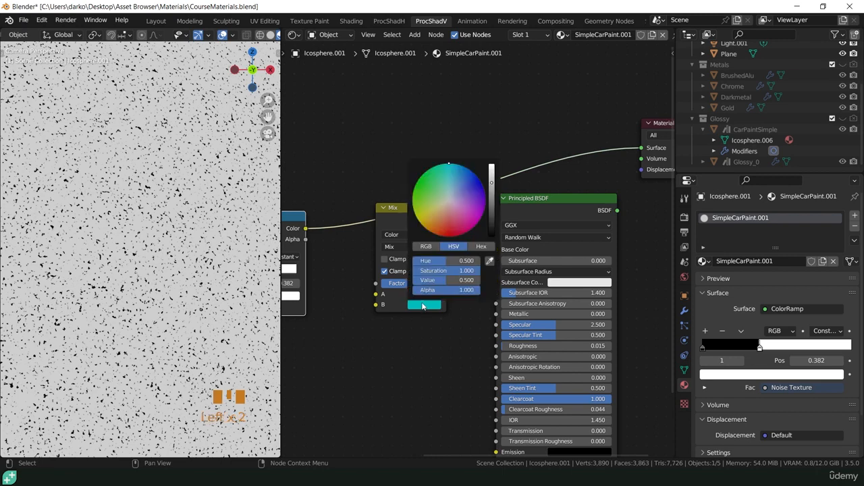
drag(445, 178, 447, 236)
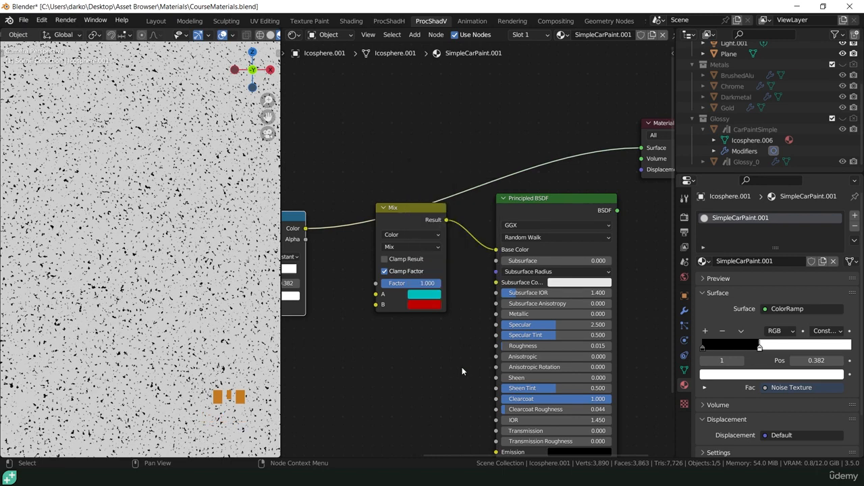
click(442, 360)
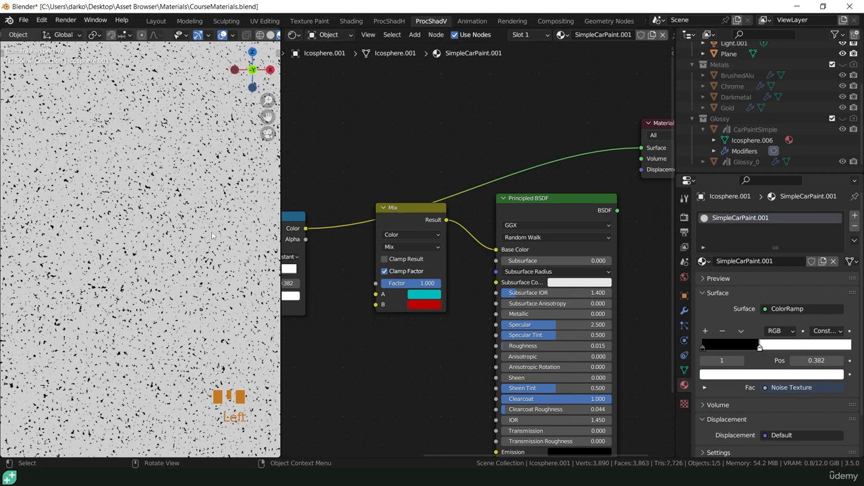
Connect the ColorRamp's Color output to the Mix Factor and route the Principled BSDF to the Material Output again.
mouse_move(439, 284)
mouse_down()
mouse_move(419, 284)
mouse_move(441, 285)
mouse_up()
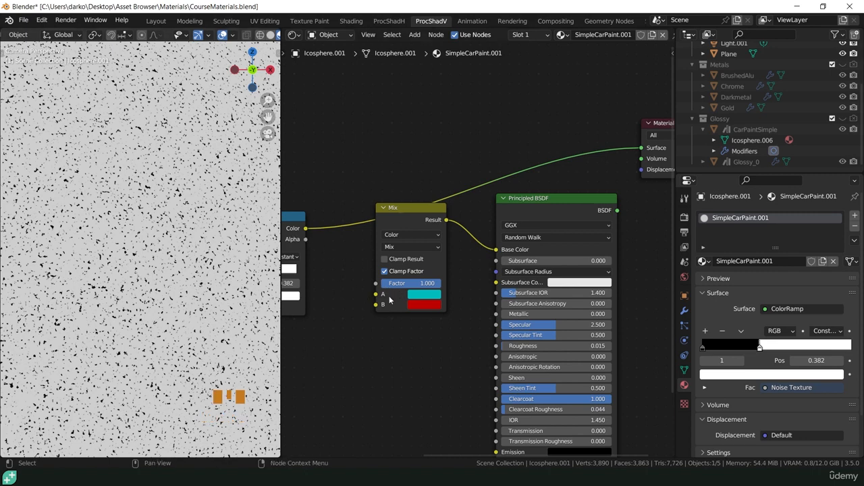
mouse_move(425, 283)
mouse_down()
mouse_move(395, 285)
mouse_move(439, 287)
mouse_move(385, 283)
mouse_move(419, 284)
mouse_up()
middle_drag(360, 288, 376, 287)
drag(320, 228, 402, 284)
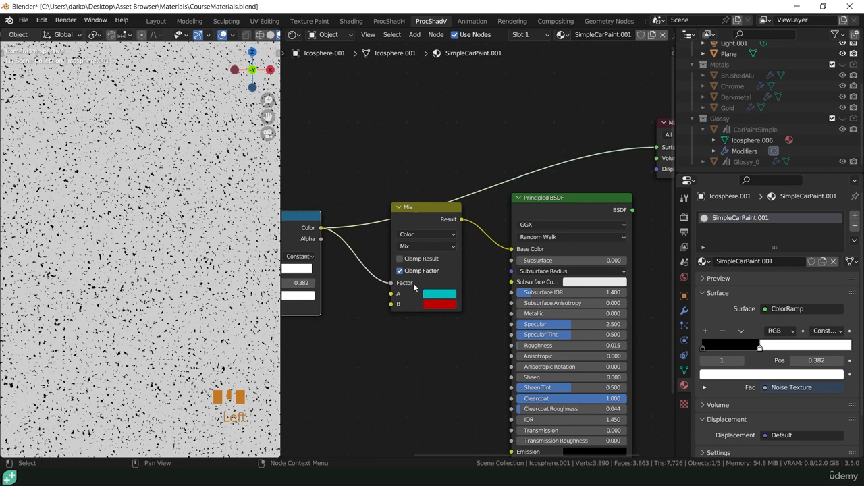
middle_drag(574, 217, 436, 239)
ctrl+shift+click(440, 222)
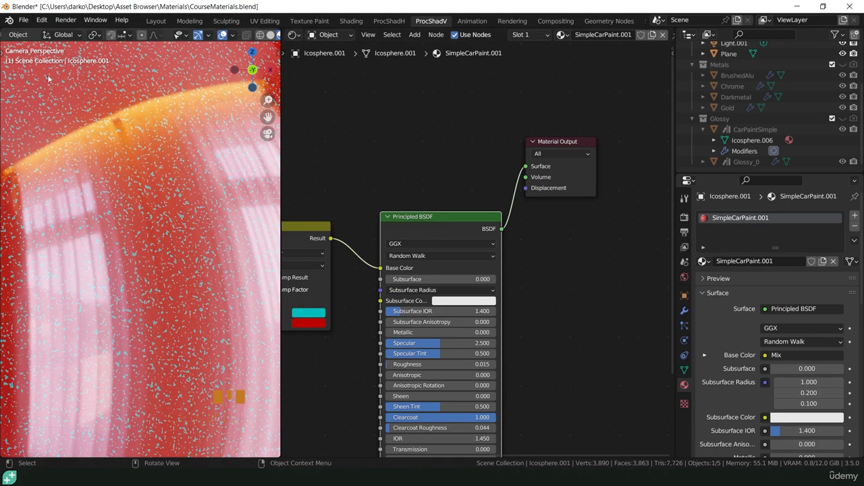
Set the Noise Texture's Scale to 800 and move the ColorRamp's white stop to about 0.353.
scroll(116, 291, down, 10)
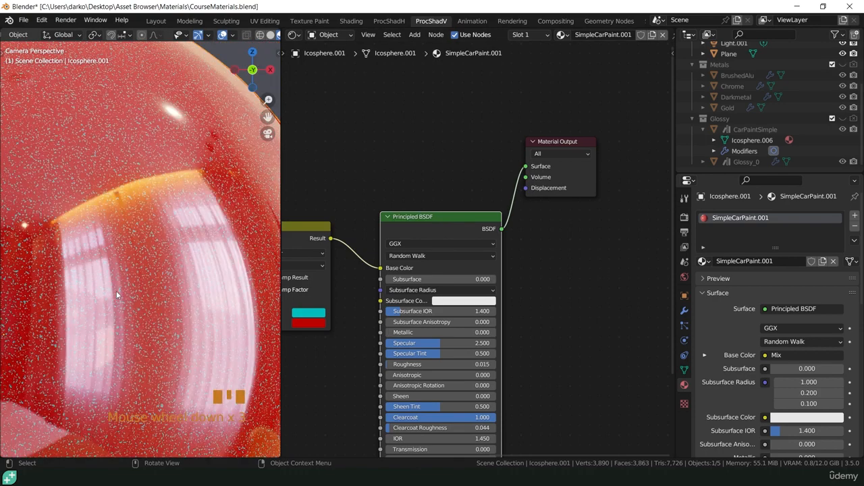
shift+middle_drag(116, 291, 175, 278)
scroll(175, 278, up, 3)
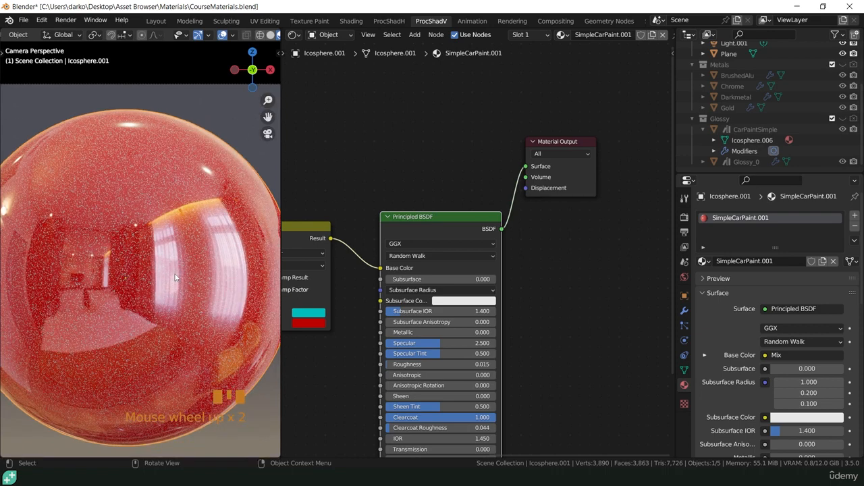
shift+middle_drag(297, 304, 333, 274)
shift+middle_drag(372, 323, 538, 347)
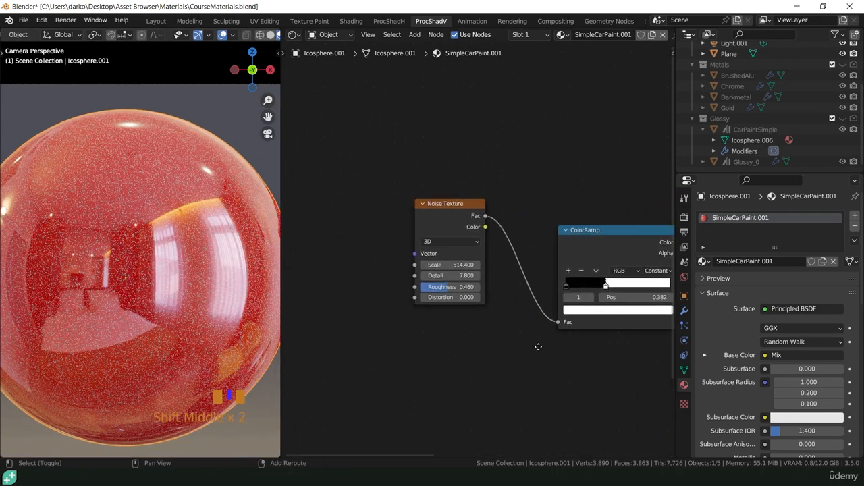
shift+middle_drag(482, 319, 362, 319)
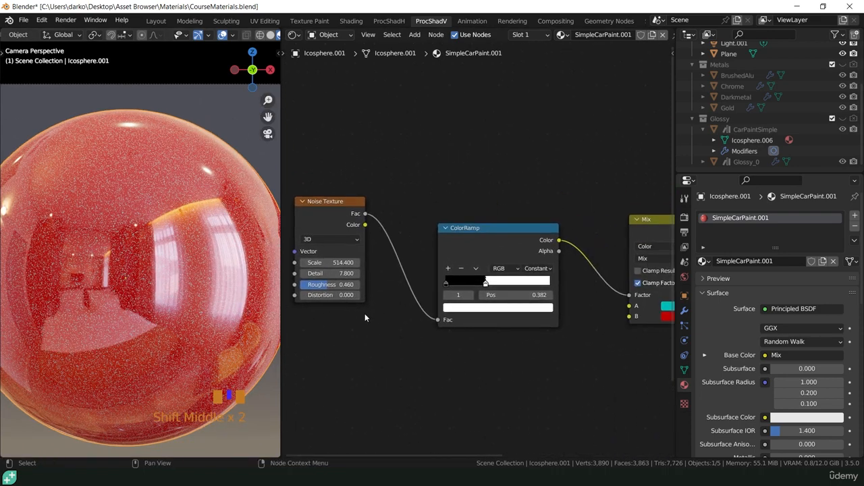
click(331, 262)
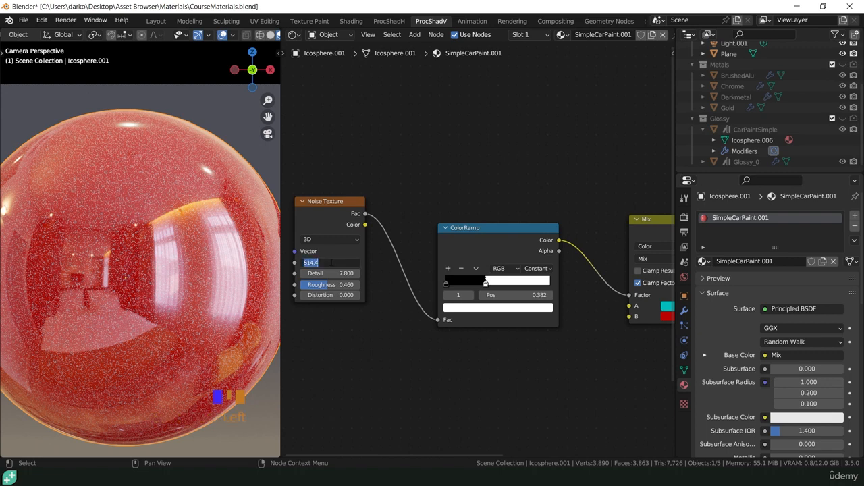
text(600)
key(Return)
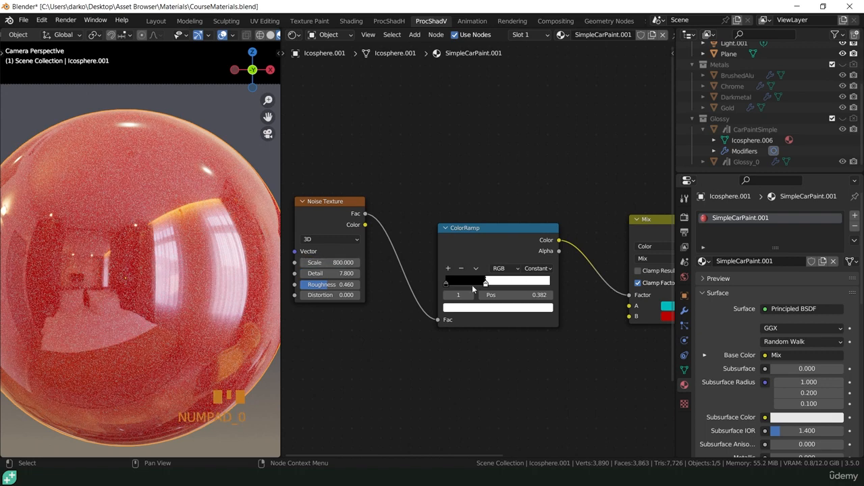
drag(486, 285, 482, 288)
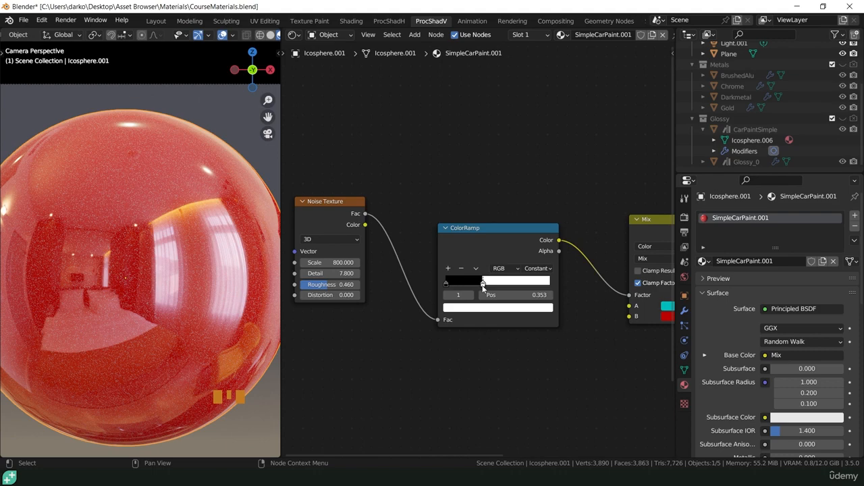
Change the Mix node's color A to golden yellow and inspect the flakes on the sphere from near and far.
scroll(439, 327, down, 2)
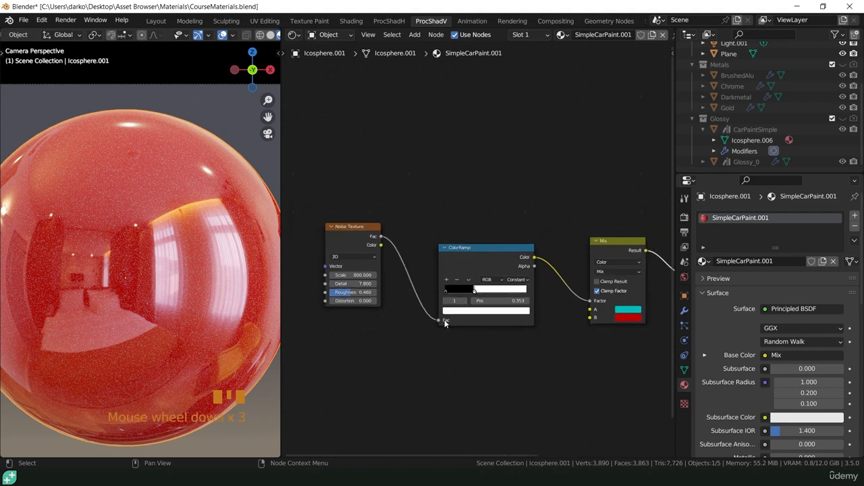
shift+scroll(459, 304, down, 4)
scroll(476, 282, up, 5)
scroll(476, 282, up, 2)
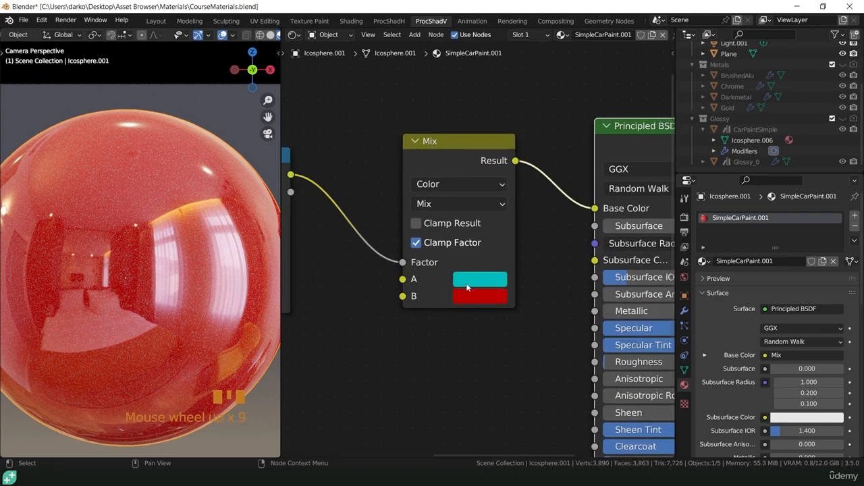
scroll(102, 219, up, 5)
scroll(163, 216, up, 16)
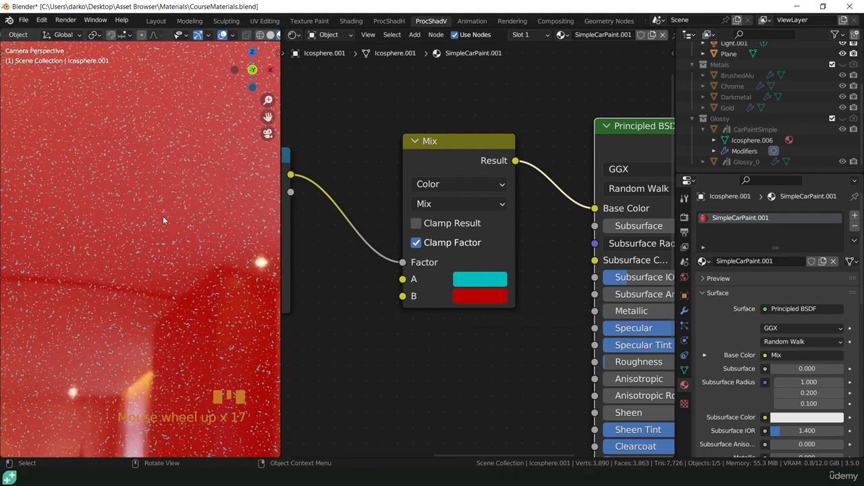
click(474, 283)
mouse_move(518, 75)
mouse_down()
mouse_move(484, 150)
mouse_move(479, 141)
mouse_up()
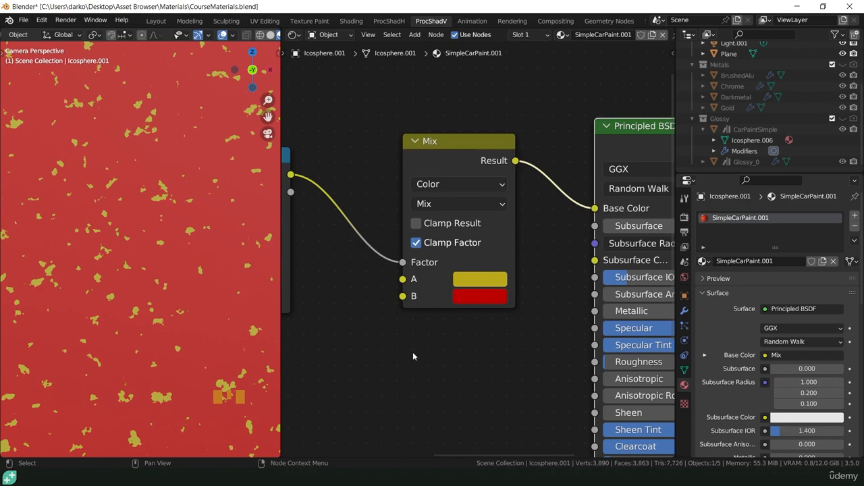
scroll(413, 356, down, 10)
scroll(50, 298, down, 19)
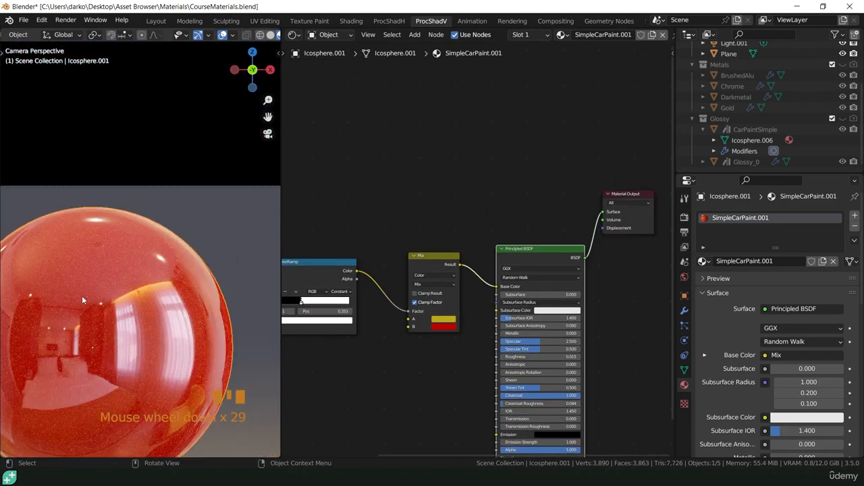
shift+middle_drag(102, 320, 158, 262)
scroll(191, 259, up, 5)
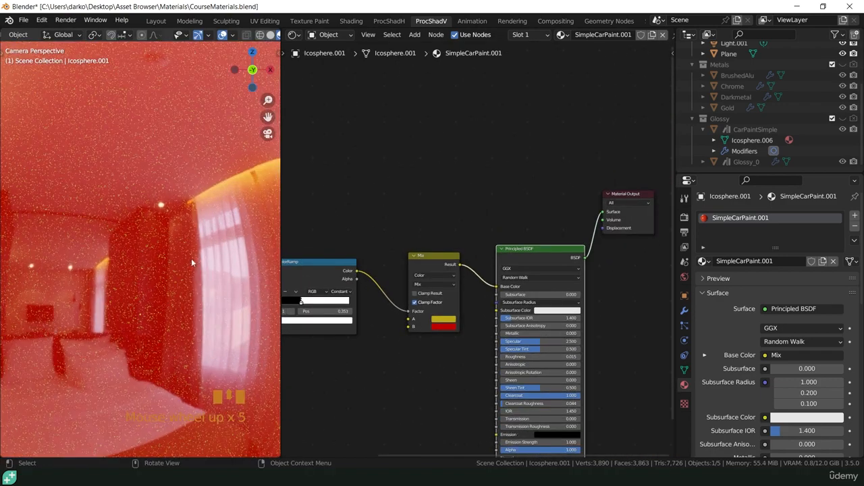
Spread out the Principled BSDF, Material Output and Mix nodes to loosen the node layout.
drag(533, 250, 534, 228)
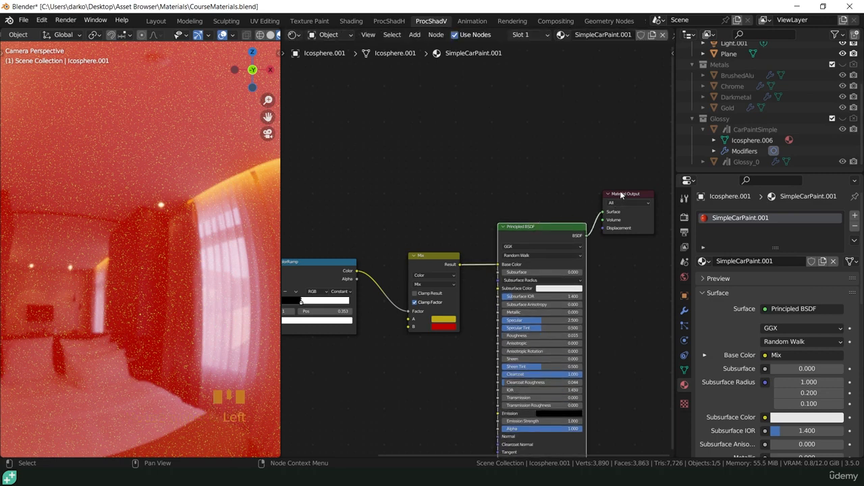
drag(621, 194, 656, 208)
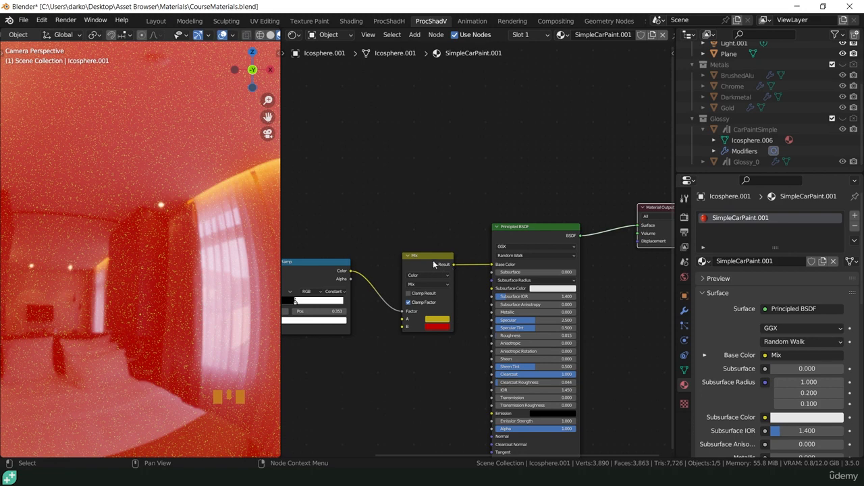
drag(434, 264, 438, 250)
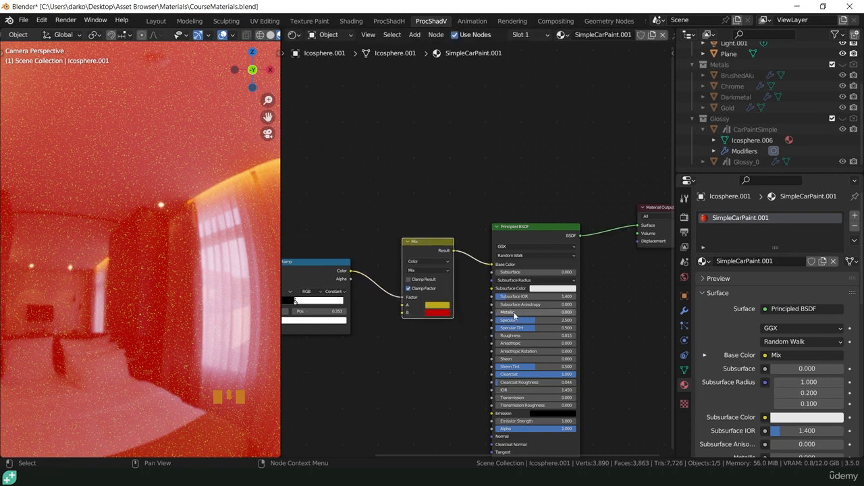
middle_drag(423, 327, 453, 307)
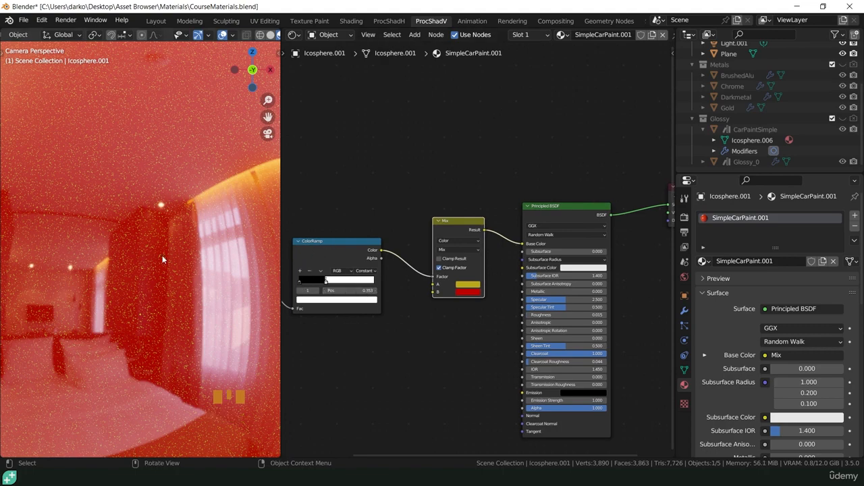
Add an Invert node below the Mix node, feed the ColorRamp's Color output into its Color input and preview it.
scroll(159, 256, up, 7)
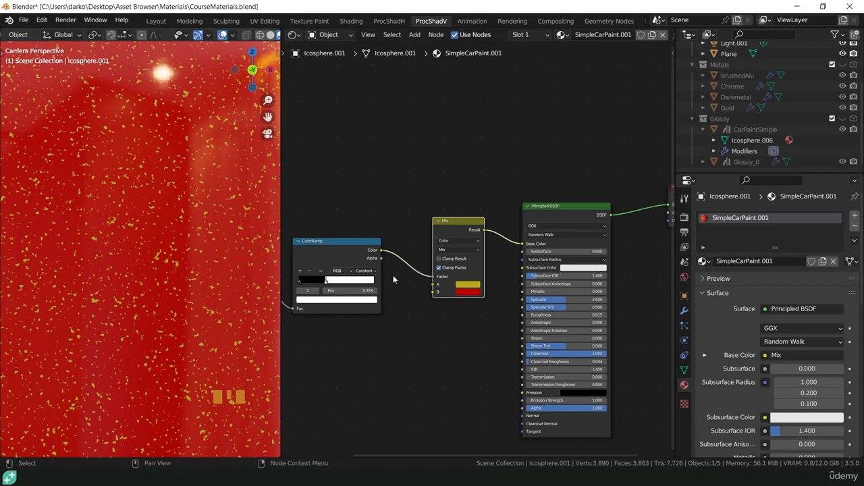
ctrl+shift+click(318, 254)
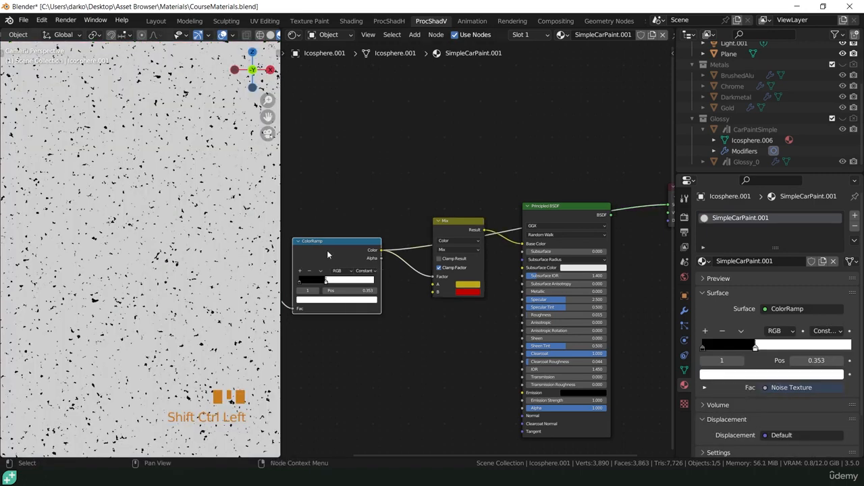
click(398, 337)
key(shift+a)
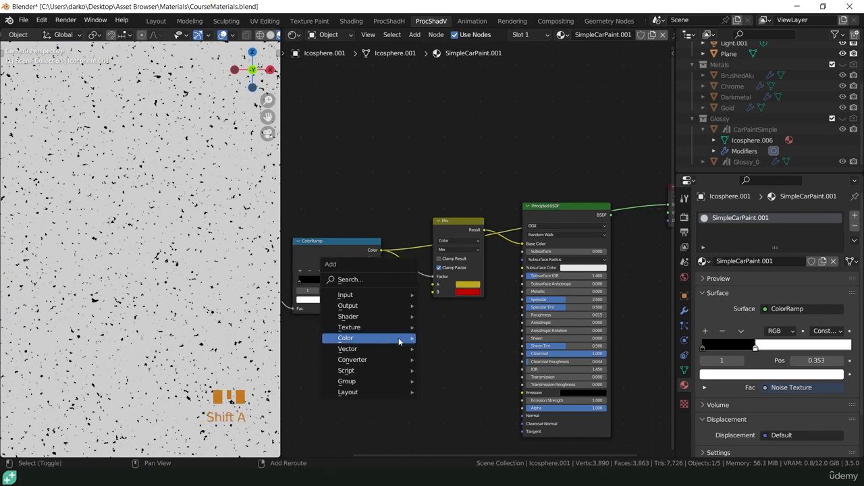
mouse_move(398, 339)
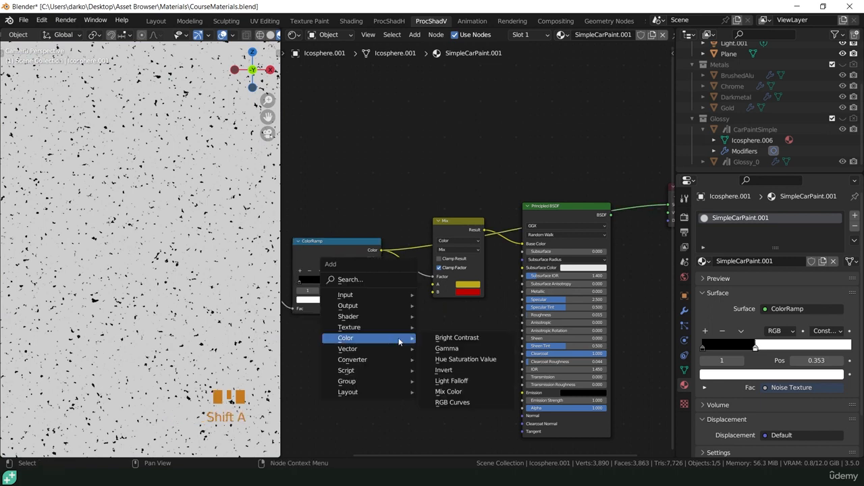
click(446, 370)
click(406, 320)
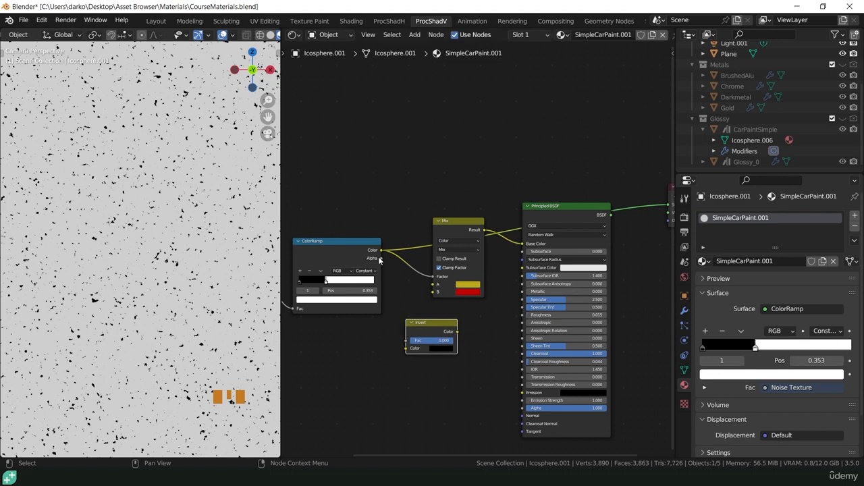
drag(381, 252, 407, 350)
ctrl+shift+click(430, 329)
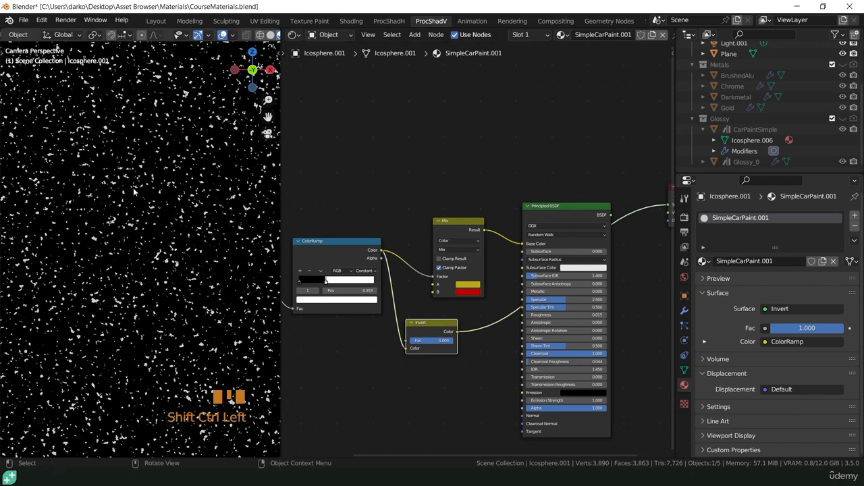
Compare the flake mask before and after inversion by alternately previewing the ColorRamp and Invert nodes.
ctrl+shift+click(335, 251)
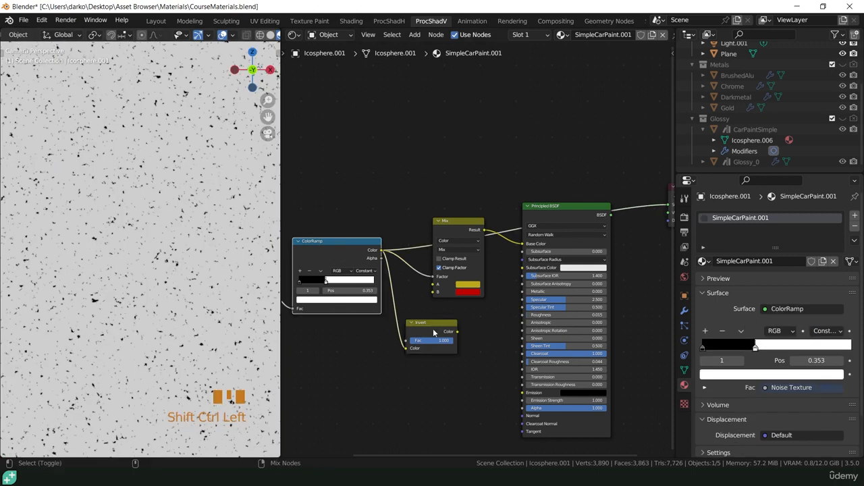
ctrl+shift+click(433, 328)
ctrl+shift+click(336, 251)
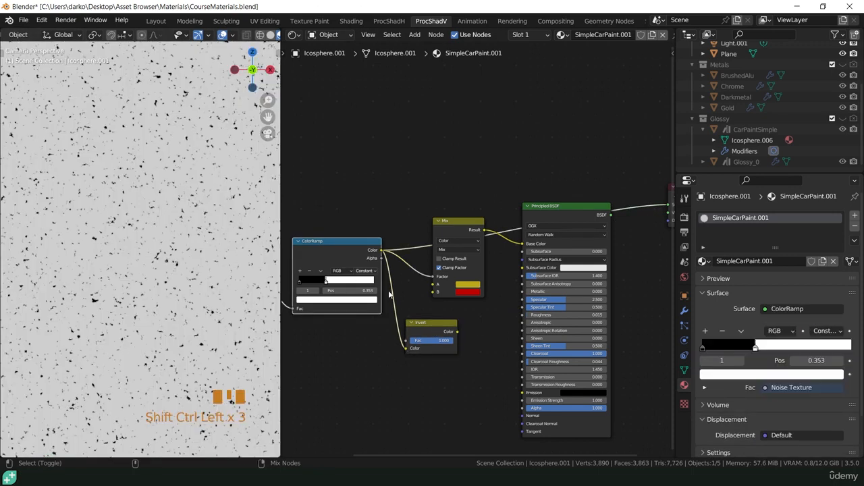
ctrl+shift+click(424, 322)
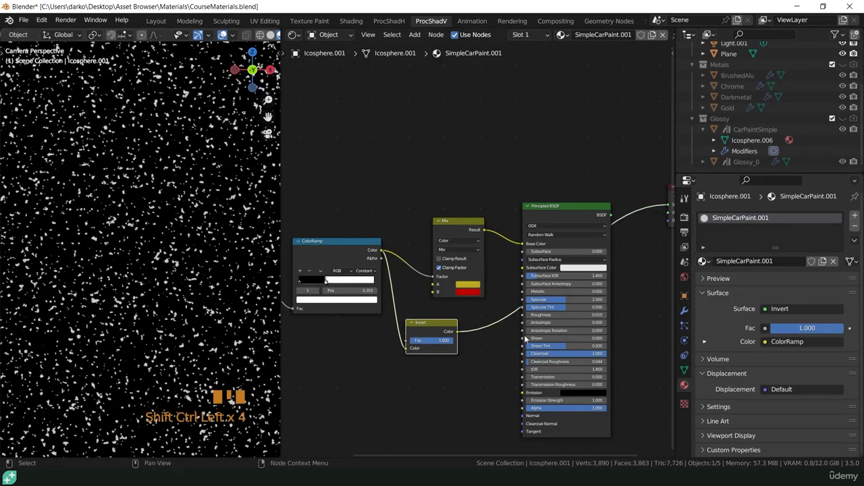
Connect the Invert node's Color output to the Principled BSDF's Metallic input and route the shader to the Material Output again.
drag(459, 332, 523, 292)
ctrl+shift+click(557, 212)
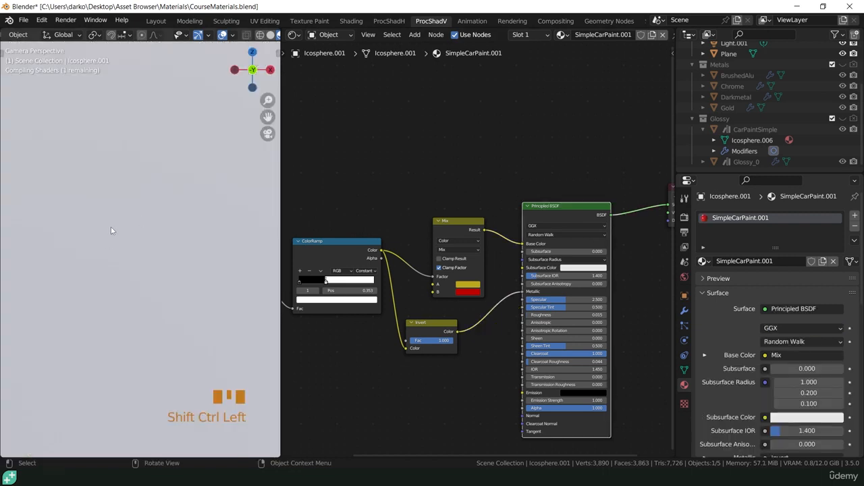
scroll(135, 225, down, 4)
scroll(138, 225, up, 4)
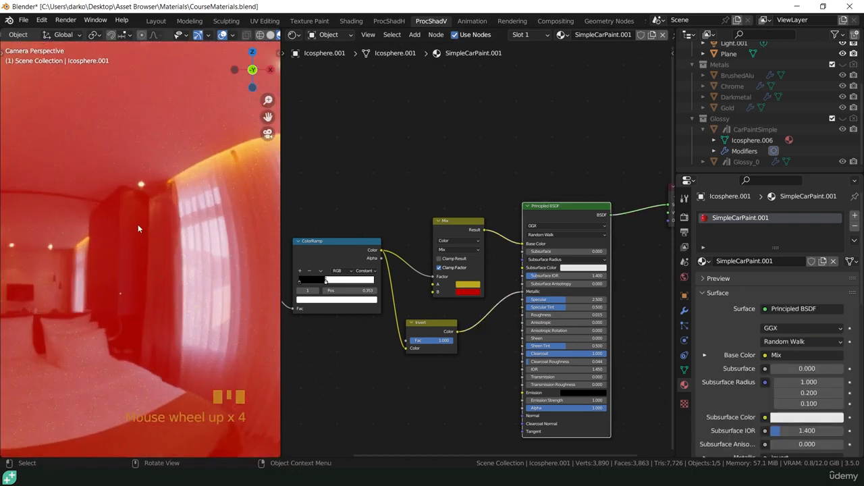
Examine the metallic flakes on the sphere from near and far, around the reflections and the light highlight.
scroll(138, 228, up, 13)
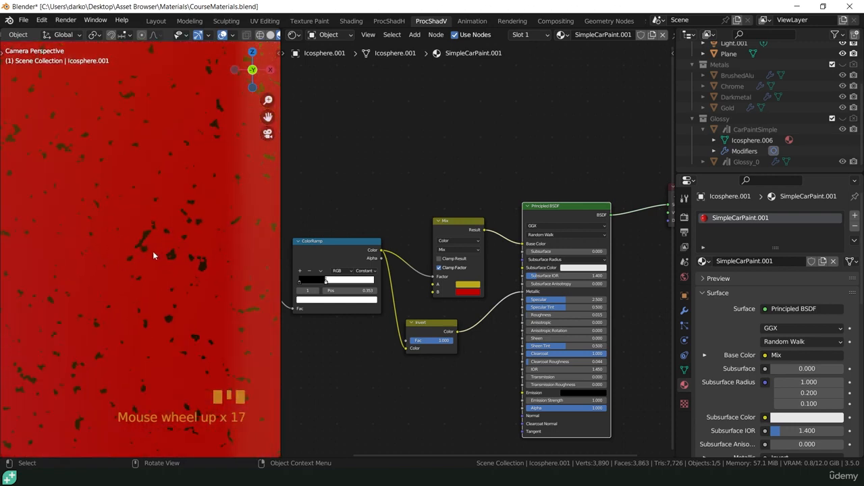
scroll(159, 255, down, 5)
shift+middle_drag(162, 257, 119, 152)
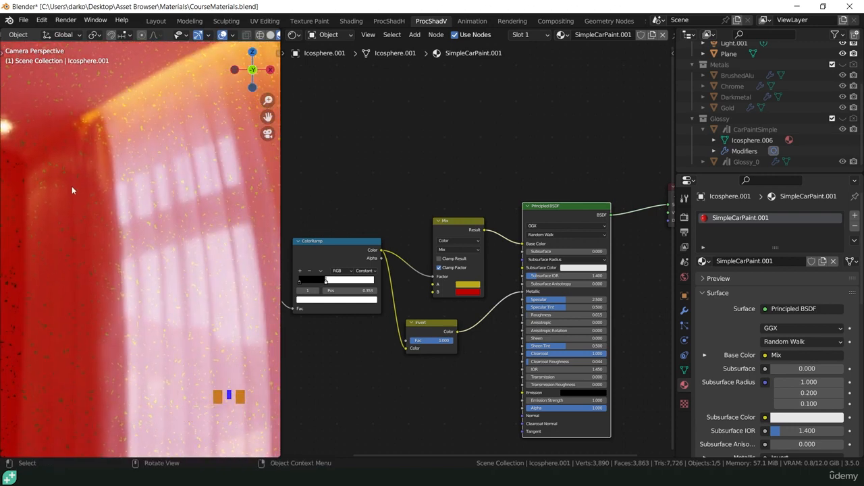
shift+middle_drag(38, 246, 122, 205)
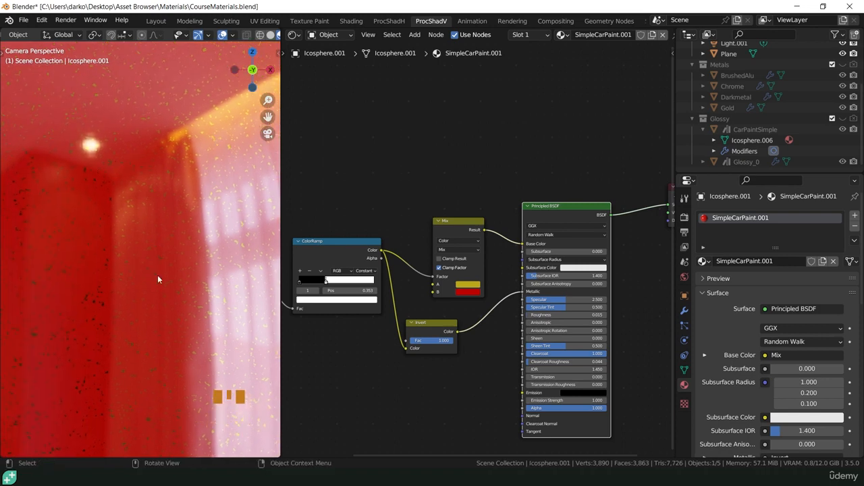
scroll(160, 245, down, 13)
scroll(169, 266, up, 3)
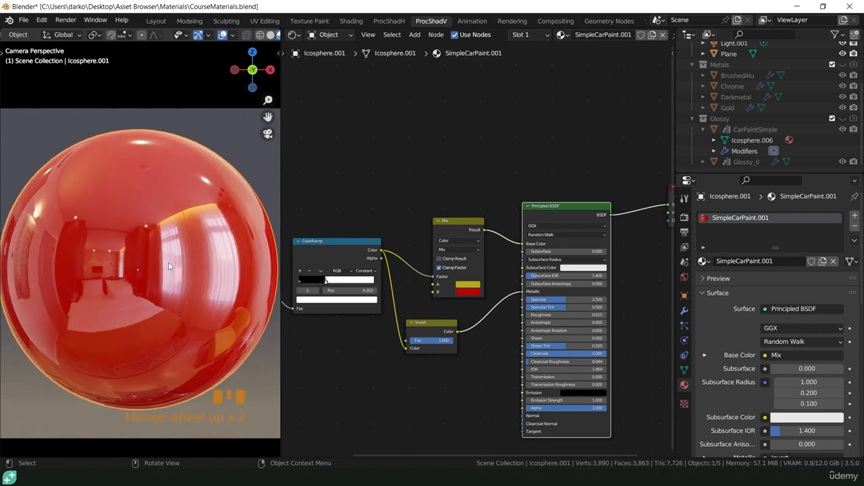
click(359, 360)
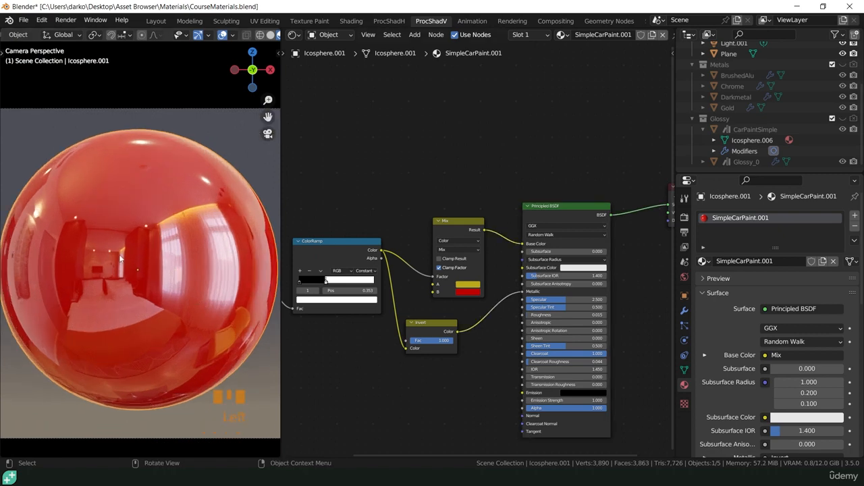
scroll(150, 242, up, 1)
scroll(151, 242, down, 1)
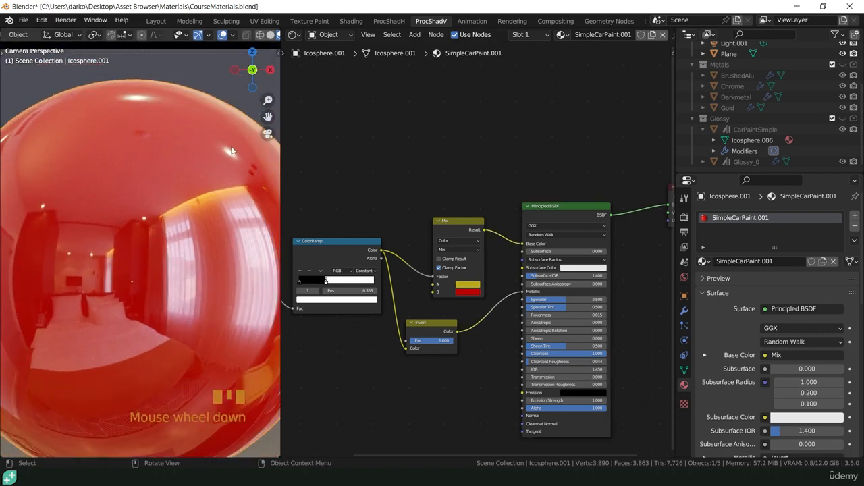
scroll(236, 169, up, 10)
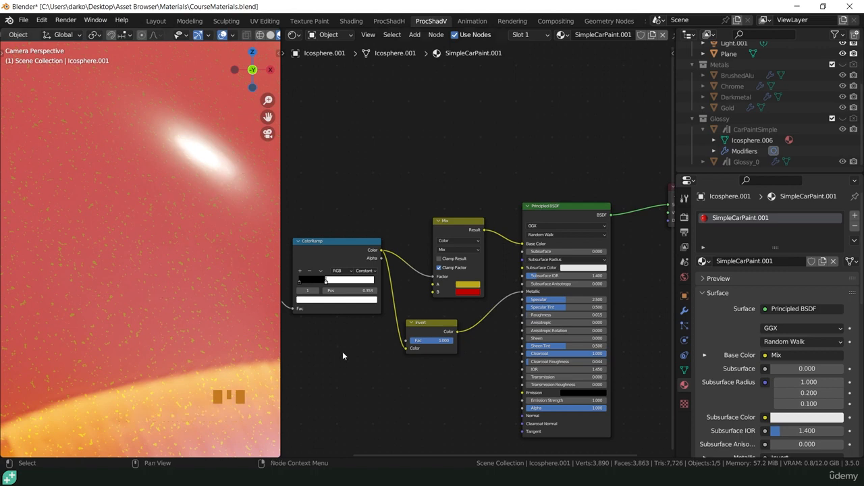
Rearrange the ColorRamp and Mix nodes and align the Invert node directly below the Mix node.
scroll(378, 350, down, 2)
shift+middle_drag(388, 378, 409, 293)
drag(410, 293, 421, 278)
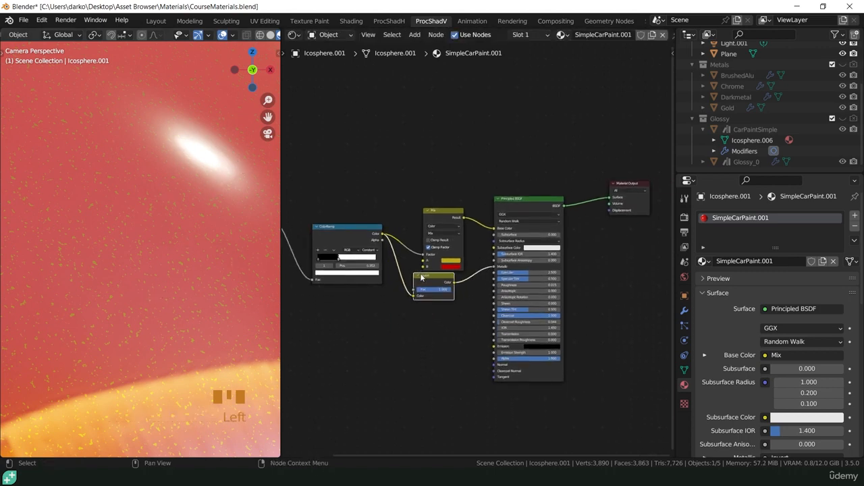
drag(432, 213, 414, 198)
drag(326, 237, 322, 223)
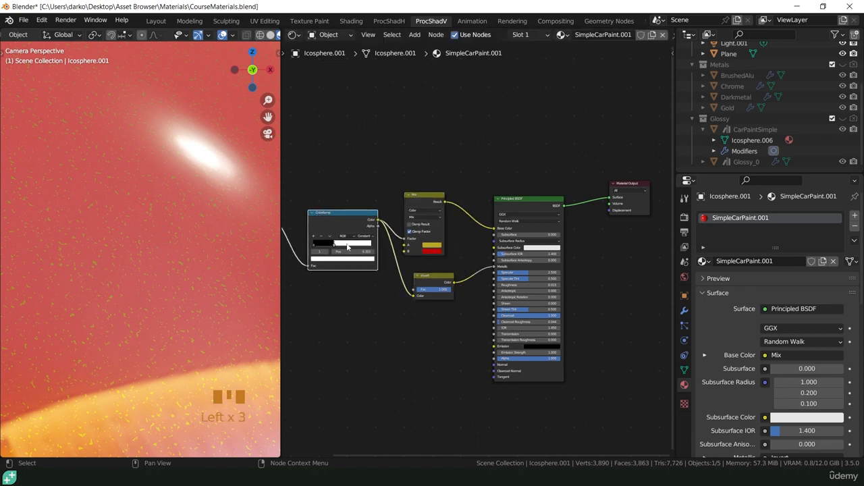
drag(420, 275, 410, 264)
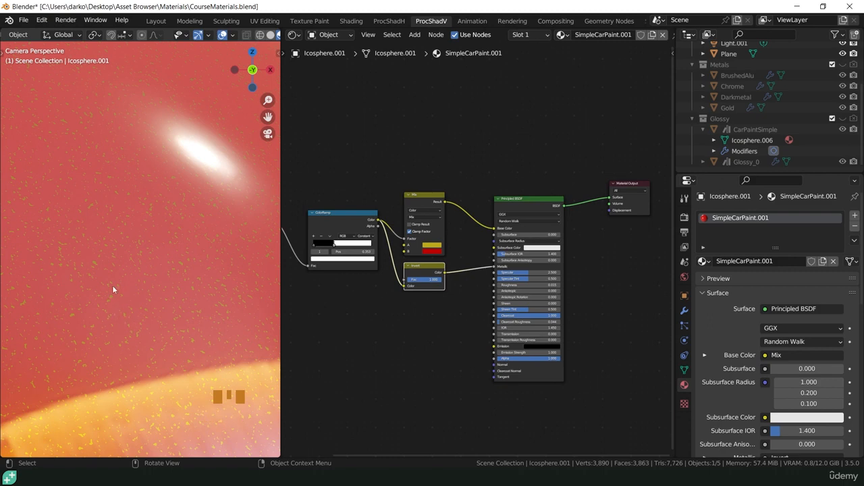
Connect the ColorRamp's Color output directly to the Principled BSDF's Roughness input and check the flakes around the highlight.
scroll(152, 224, down, 5)
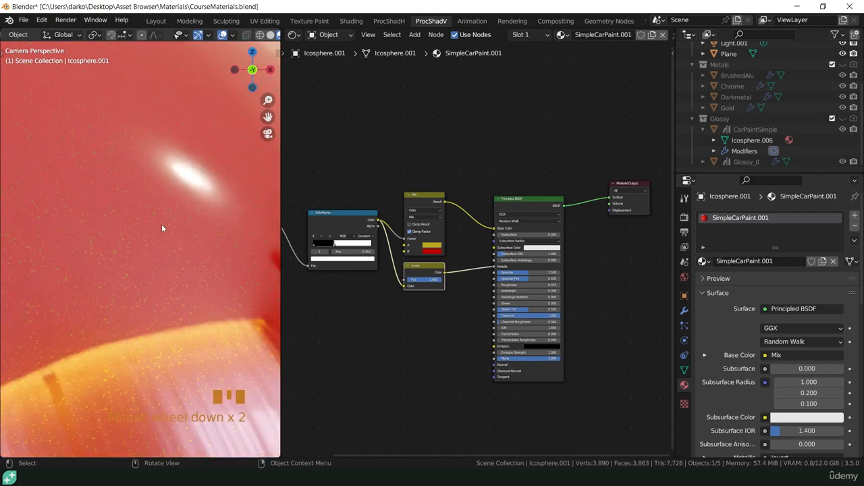
scroll(177, 192, up, 3)
scroll(213, 187, up, 3)
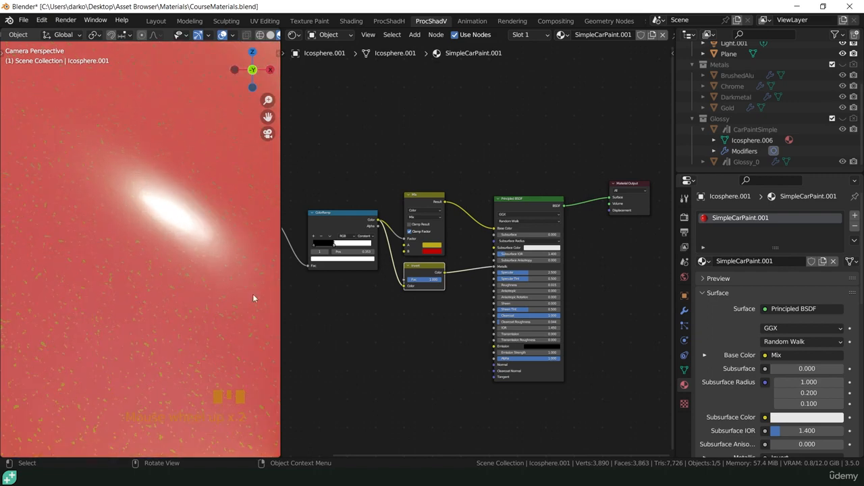
click(409, 313)
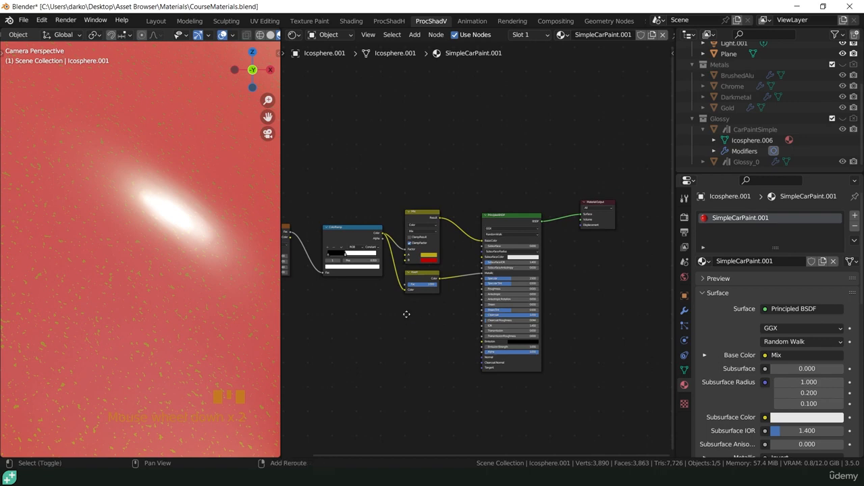
key(Home)
click(392, 224)
drag(392, 224, 531, 283)
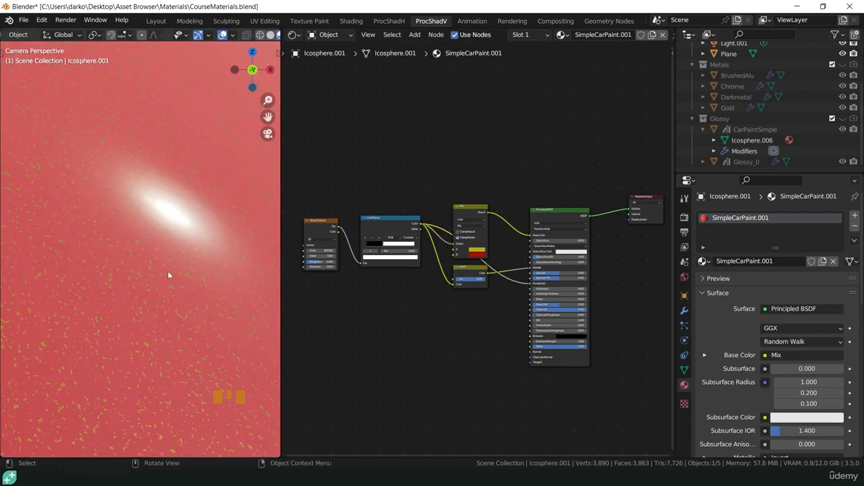
scroll(153, 222, up, 6)
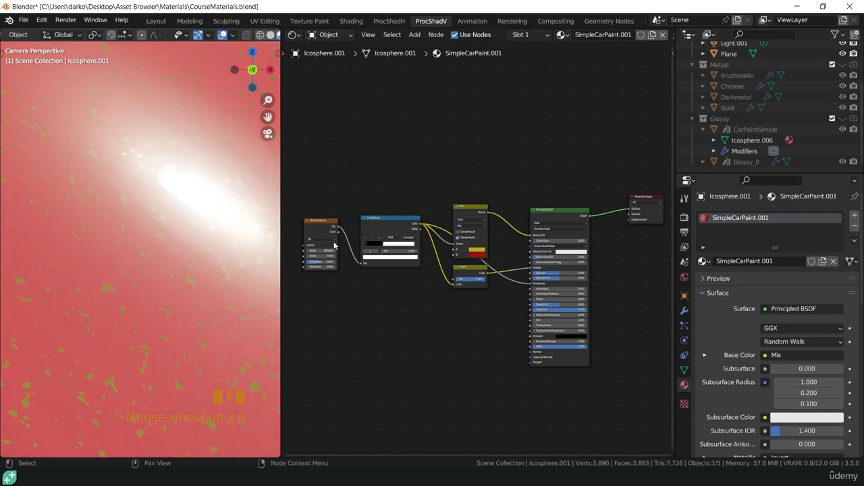
Duplicate the ColorRamp node and place the copy below the Invert node.
scroll(395, 251, up, 2)
scroll(395, 250, up, 4)
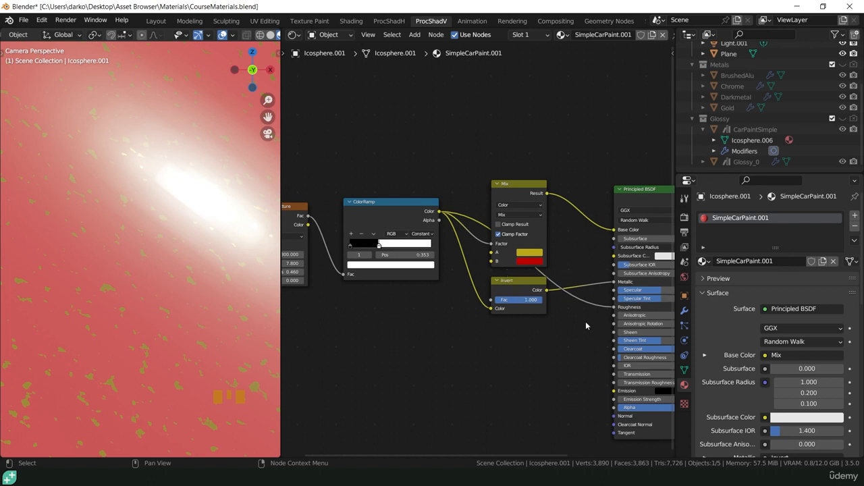
middle_drag(558, 297, 532, 290)
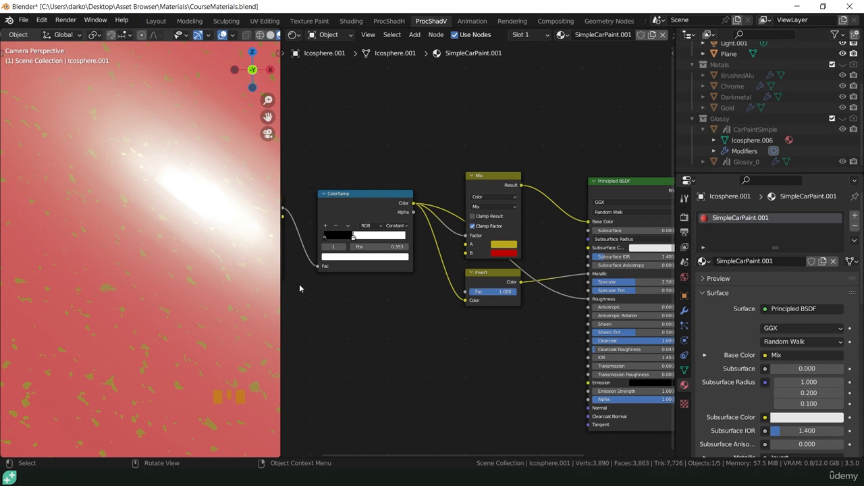
click(357, 215)
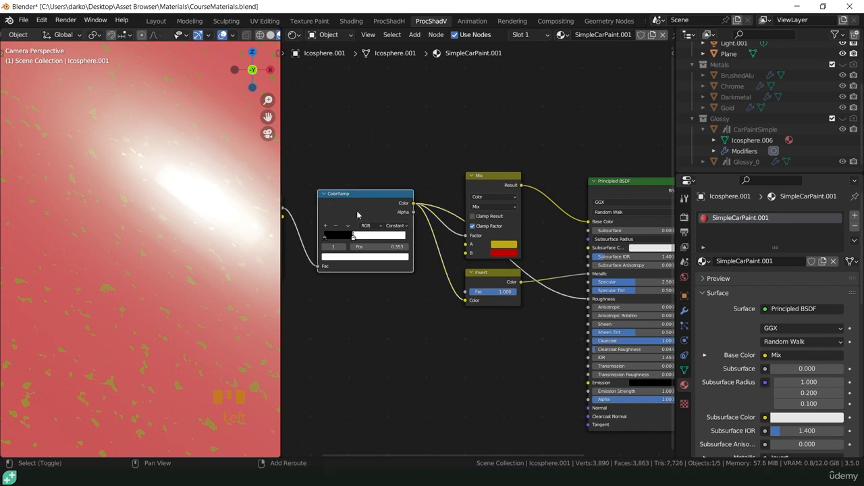
key(shift+d)
click(467, 337)
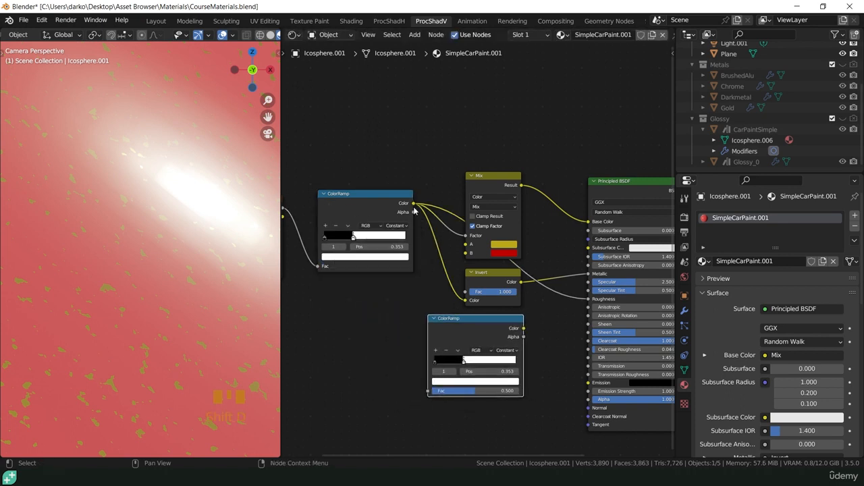
Insert the duplicate ColorRamp between the original's Color output and the Roughness input, and move its white stop to 1.000.
drag(413, 204, 428, 393)
drag(523, 329, 588, 299)
mouse_move(472, 391)
mouse_down()
mouse_move(471, 364)
mouse_move(528, 365)
mouse_up()
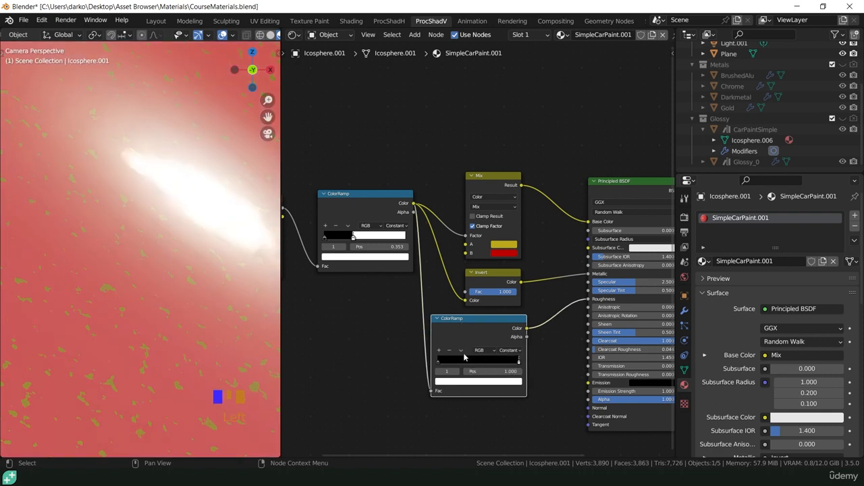
Flip the gradient of the ColorRamp feeding Roughness and check the sphere's highlight.
scroll(462, 352, up, 3)
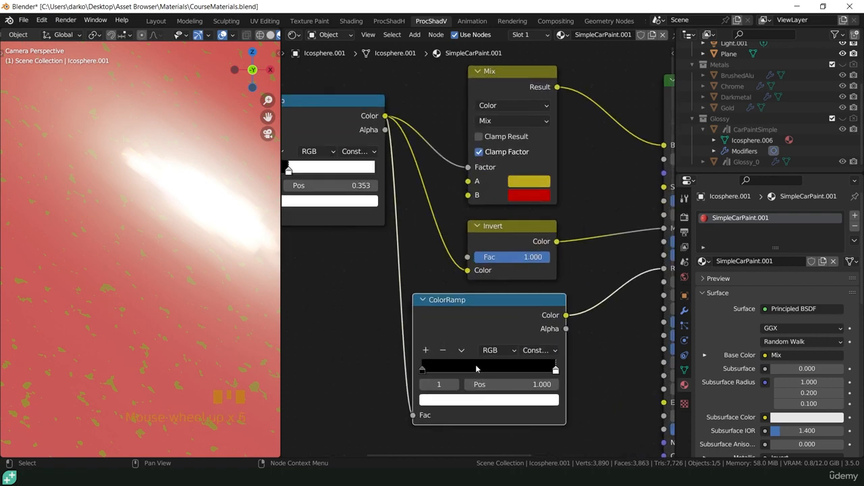
click(462, 351)
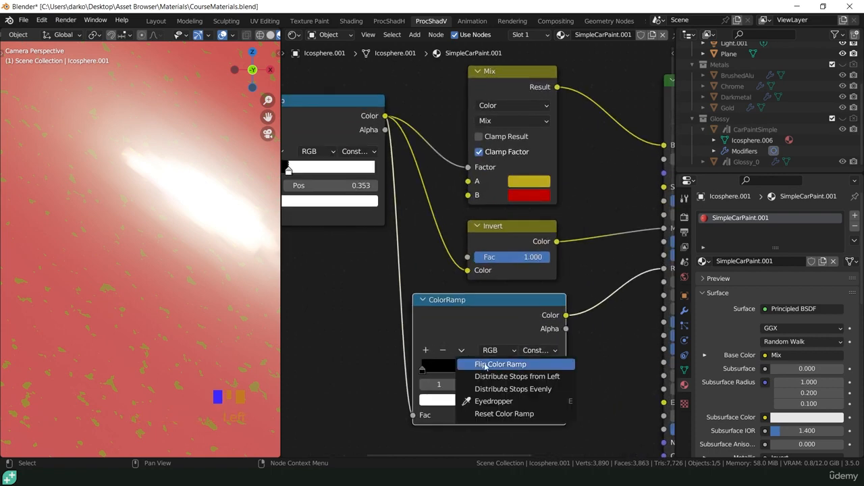
click(485, 365)
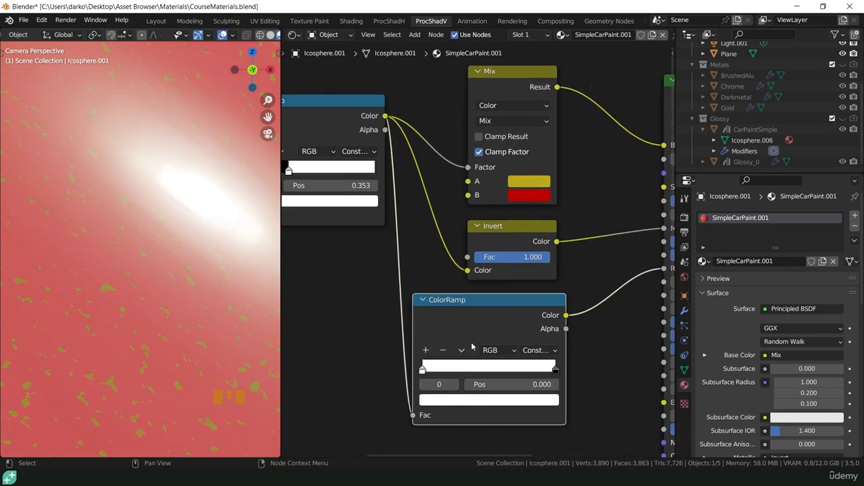
scroll(473, 344, down, 4)
scroll(230, 277, down, 11)
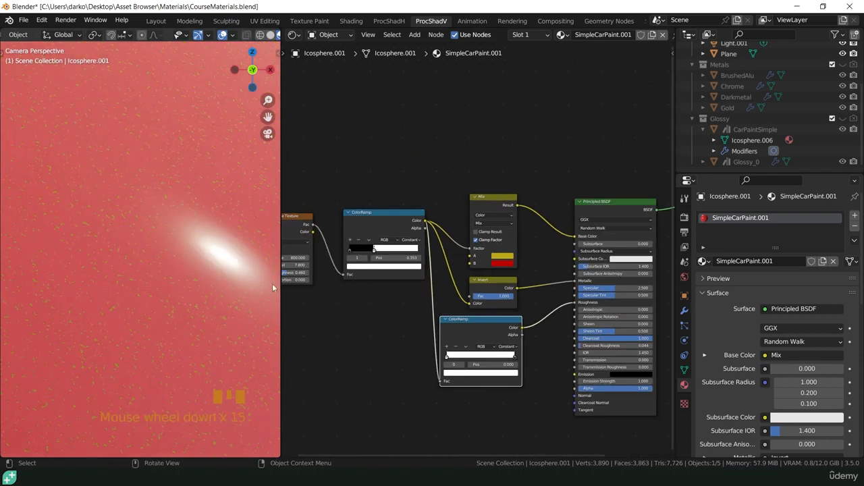
Set the roughness ColorRamp's interpolation to Linear and preview its output alone on the sphere.
scroll(418, 328, up, 3)
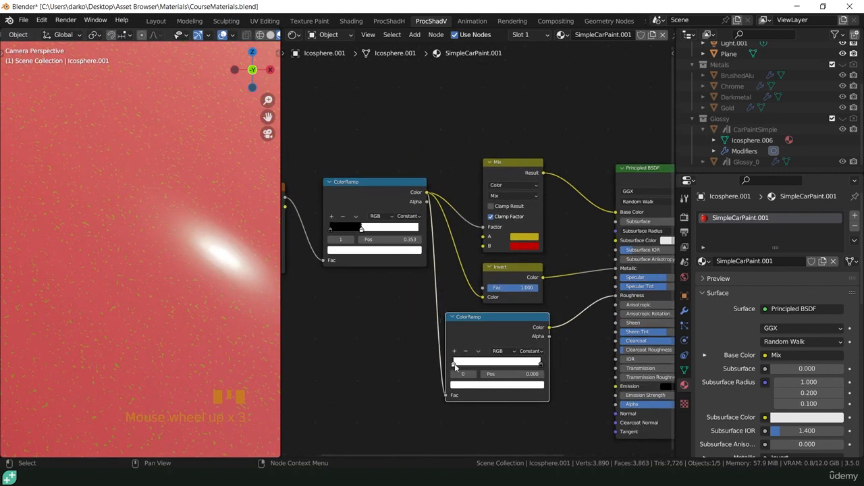
mouse_move(454, 364)
mouse_down()
mouse_move(476, 368)
mouse_move(453, 368)
mouse_up()
click(541, 365)
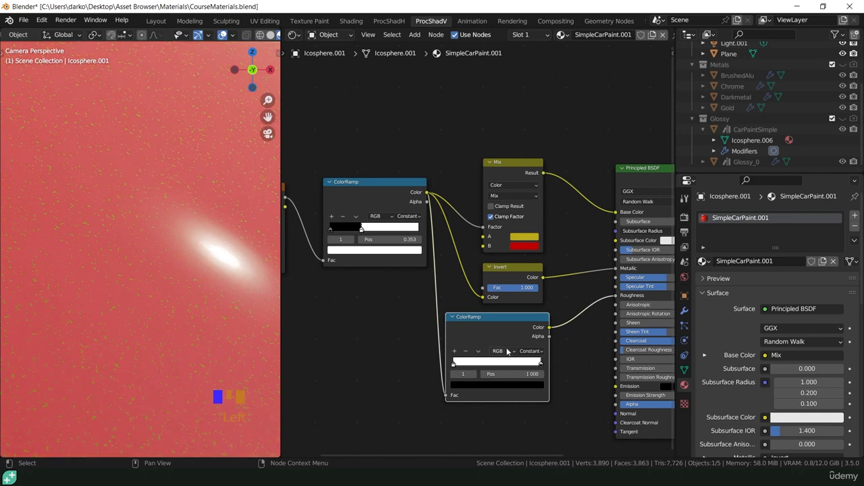
click(530, 352)
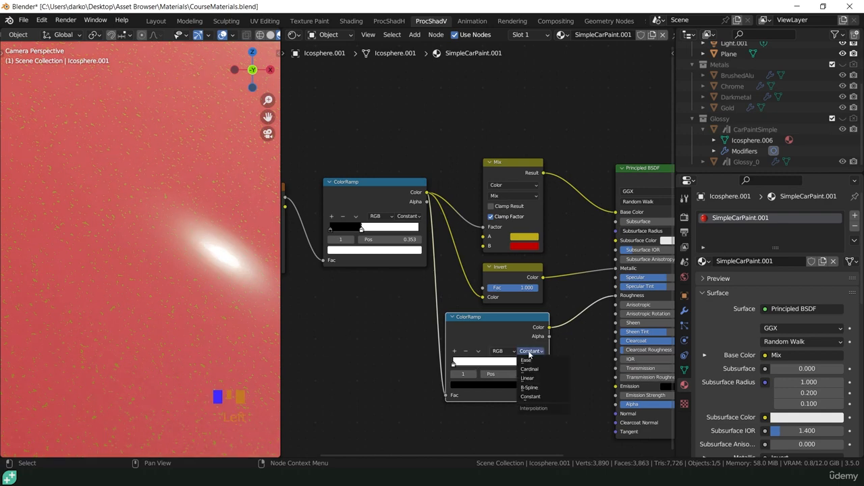
click(532, 378)
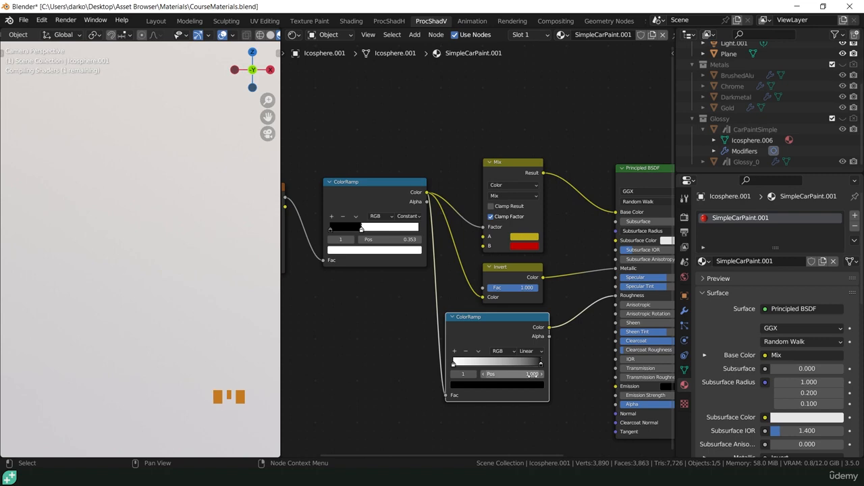
ctrl+shift+click(484, 325)
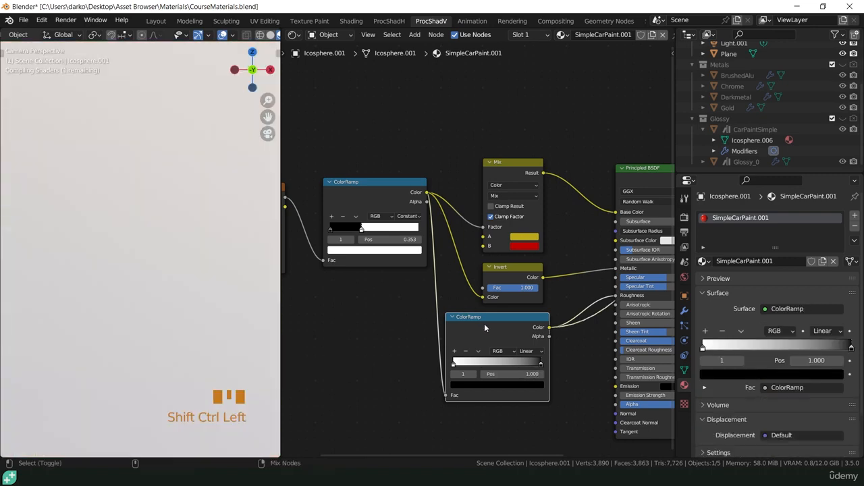
scroll(175, 266, up, 12)
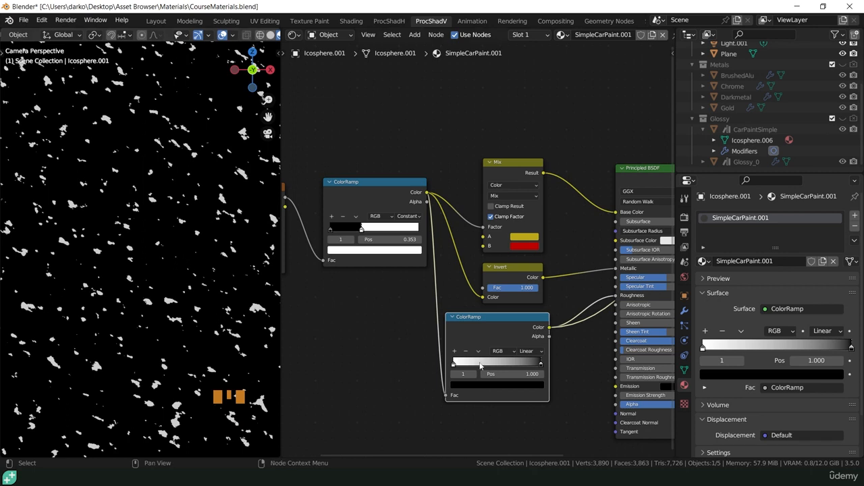
Darken the roughness ColorRamp's white stop at position 0.000 to a gray with Value 0.170.
click(453, 364)
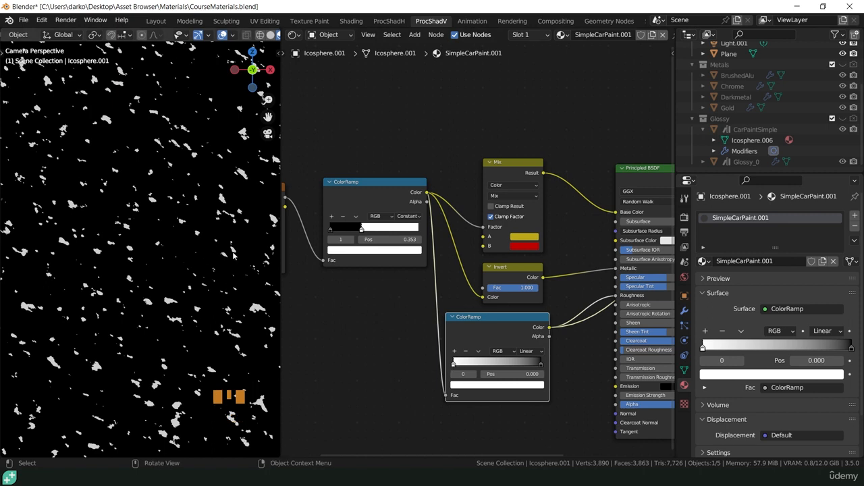
click(453, 365)
click(490, 384)
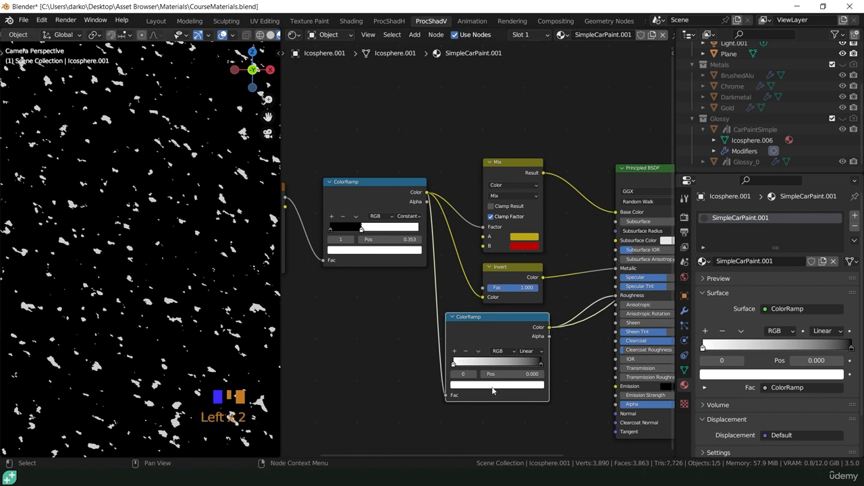
scroll(485, 294, down, 18)
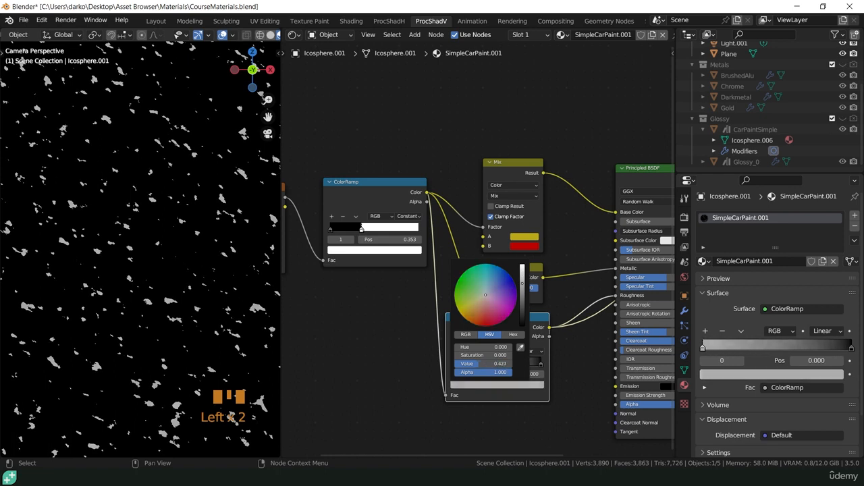
scroll(485, 294, up, 2)
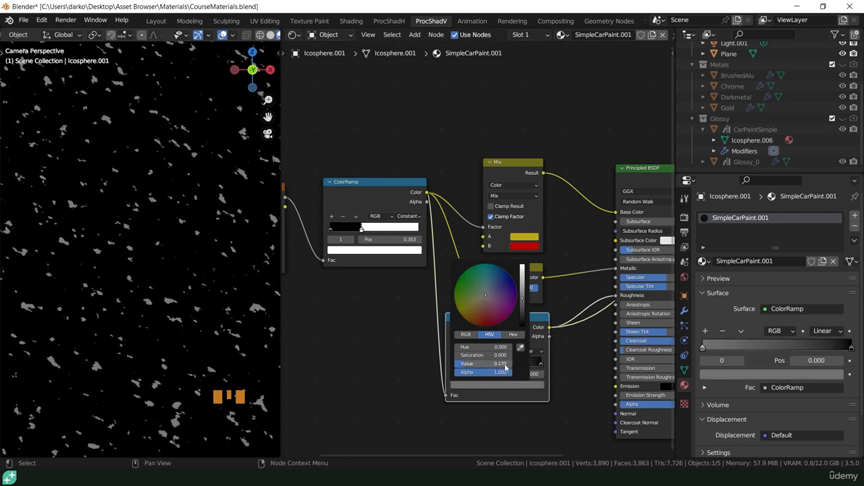
Brighten the roughness ColorRamp's black stop slightly and switch the preview back to the Principled BSDF.
click(541, 366)
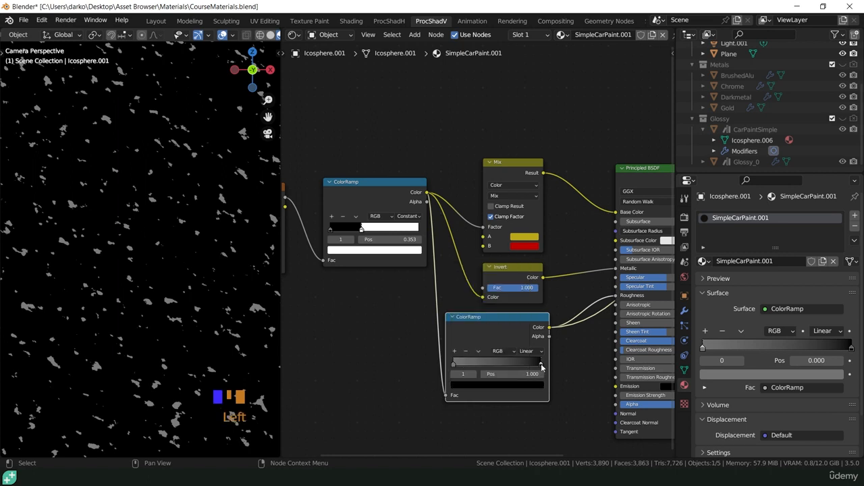
click(534, 386)
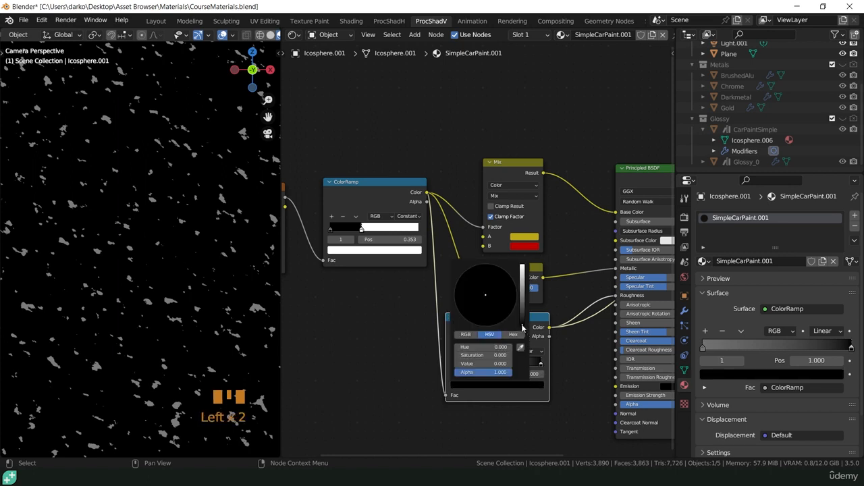
click(522, 327)
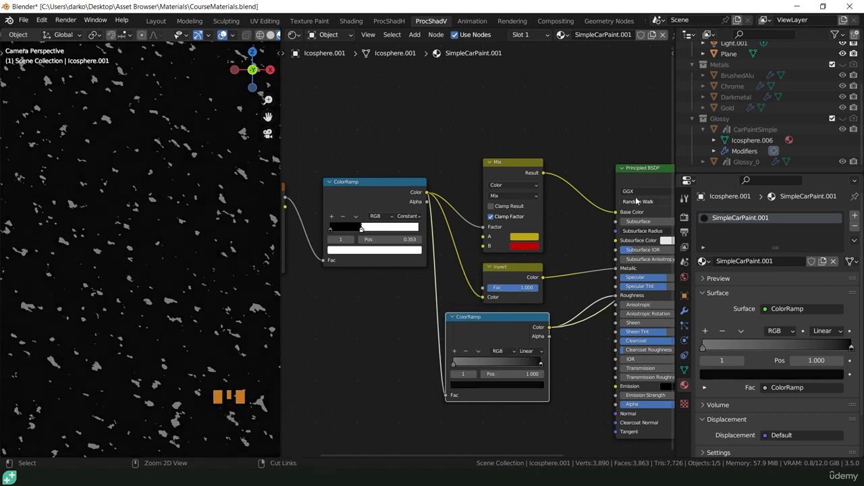
ctrl+shift+click(649, 169)
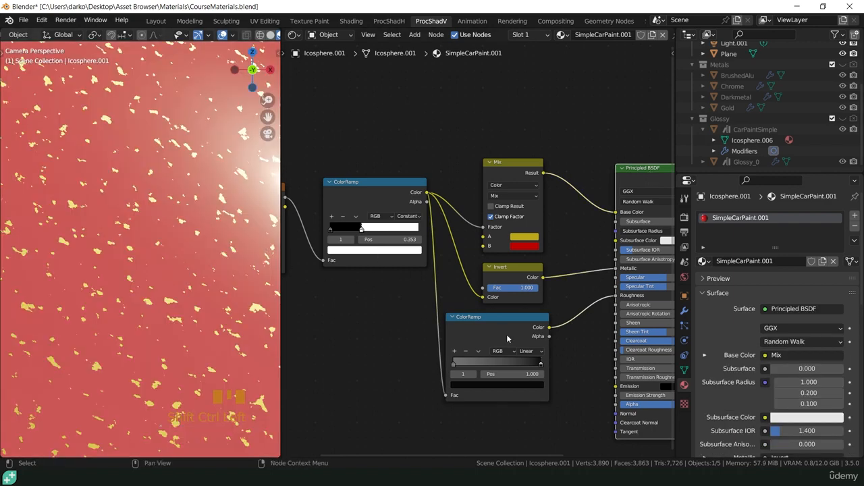
Set the Principled BSDF's Clearcoat Roughness to 0.033 while checking the highlight on the sphere.
scroll(191, 275, down, 4)
shift+middle_drag(191, 275, 178, 268)
scroll(564, 378, up, 5)
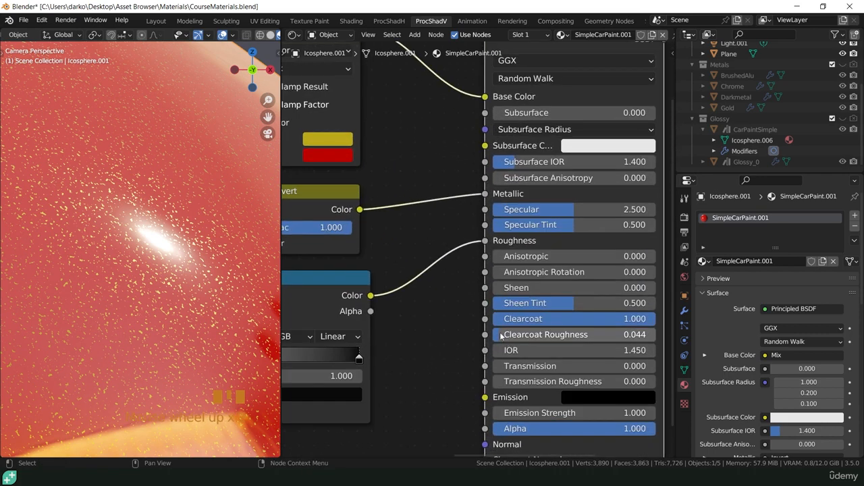
drag(501, 336, 498, 335)
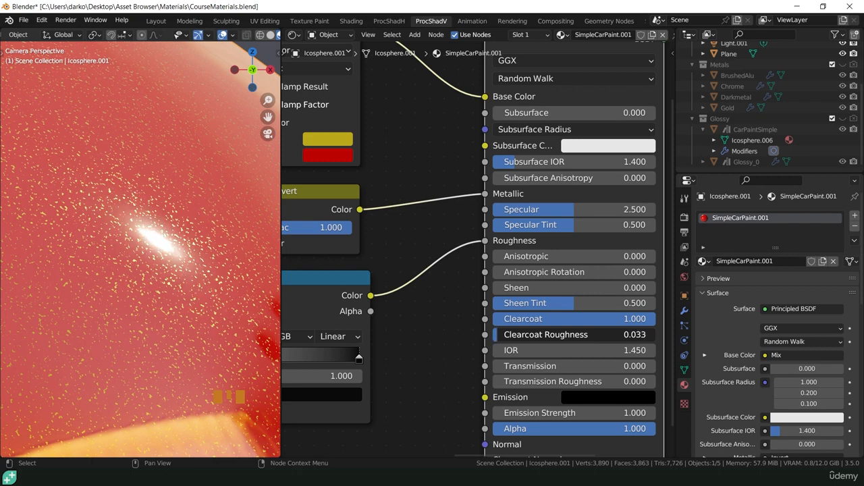
Fine-tune the brightness of the roughness ColorRamp's dark stop at position 1.000.
shift+middle_drag(287, 373, 419, 358)
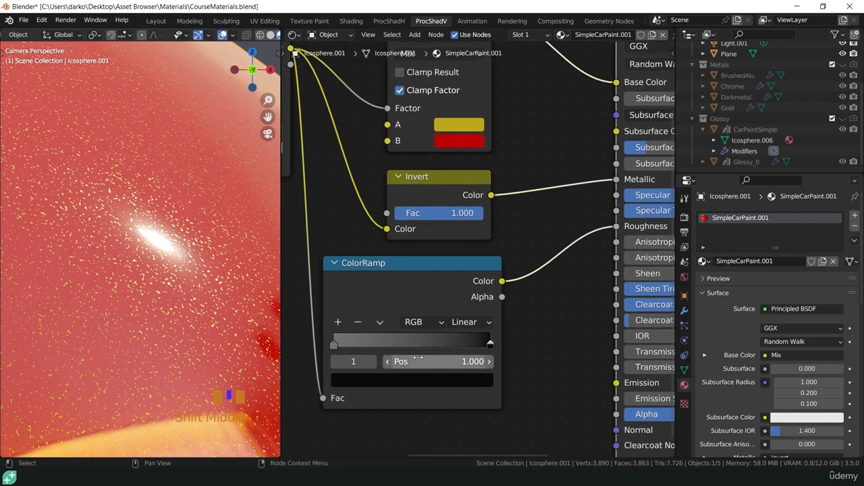
click(491, 347)
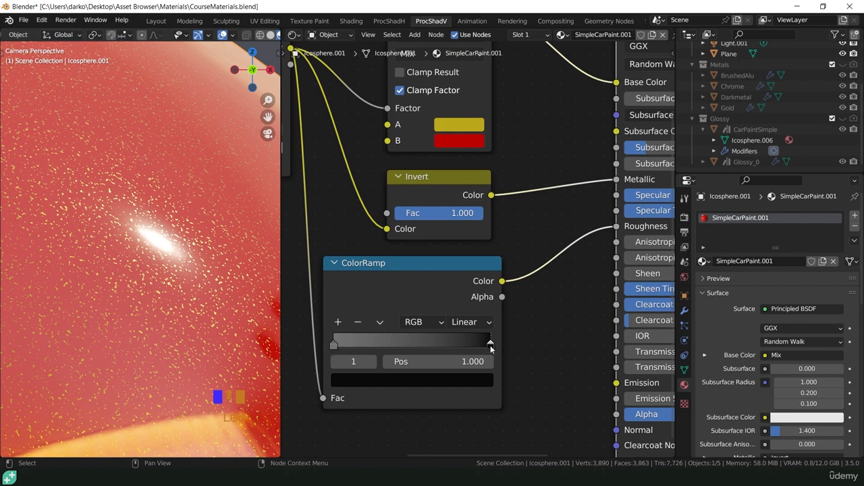
click(485, 380)
mouse_move(457, 277)
mouse_down()
mouse_move(456, 248)
mouse_move(455, 274)
mouse_up()
Darken the roughness ColorRamp's gray stop at position 0.000 to black.
click(333, 345)
click(452, 383)
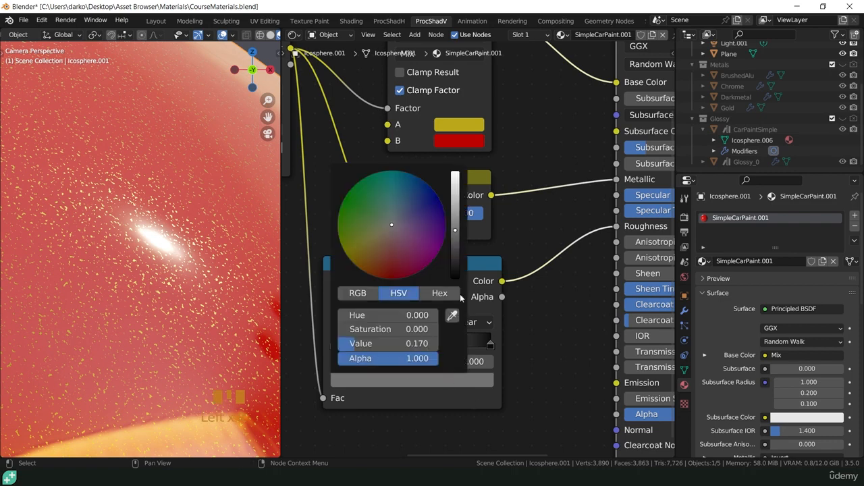
click(455, 238)
drag(456, 238, 455, 277)
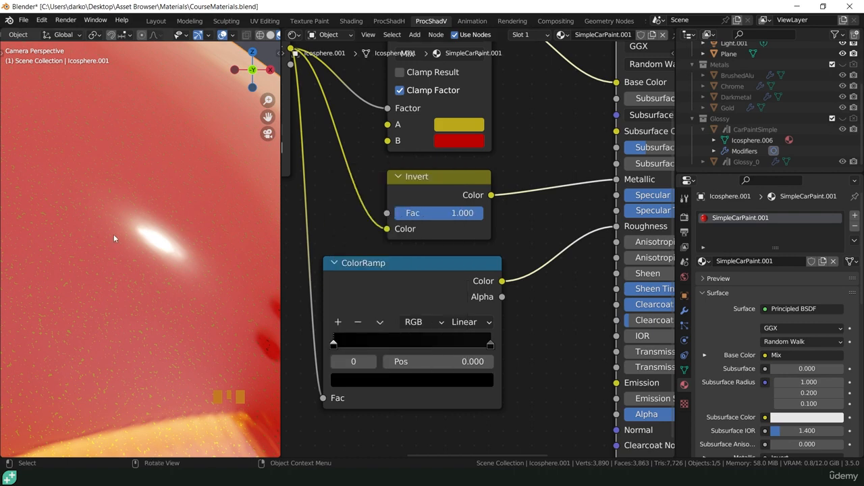
Raise the stop at position 0.000 to a dark gray with Value 0.030 and check the sphere.
click(461, 381)
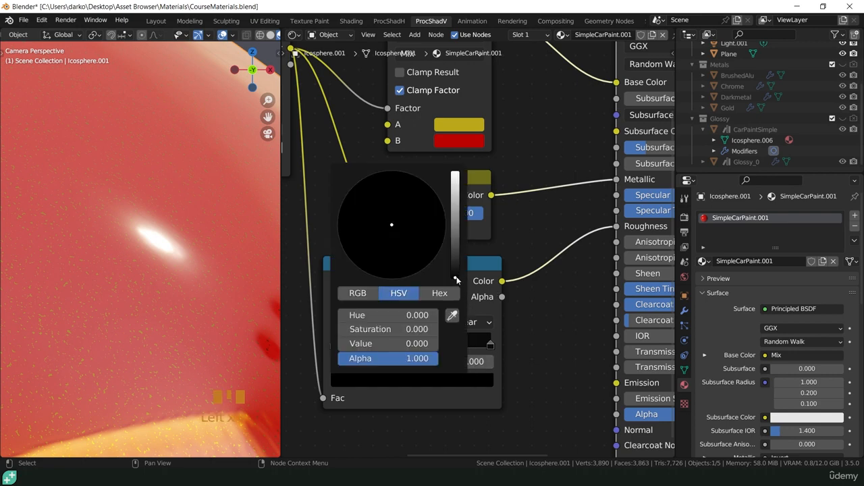
drag(455, 279, 455, 258)
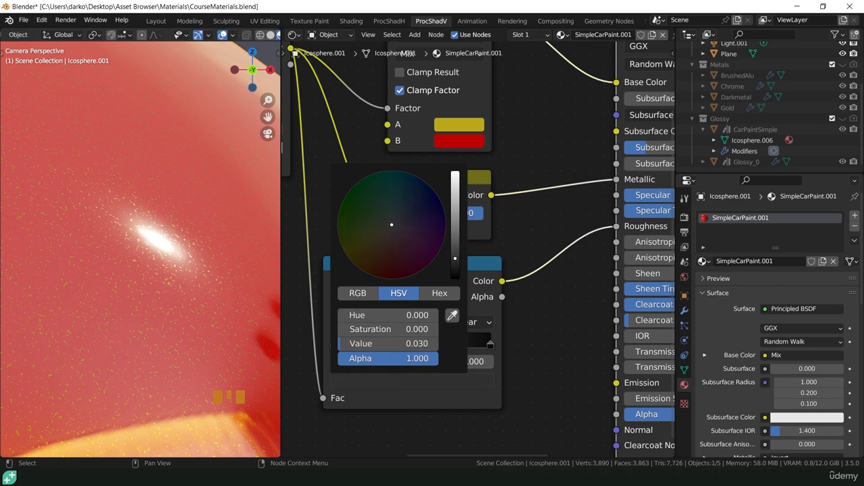
scroll(236, 286, down, 8)
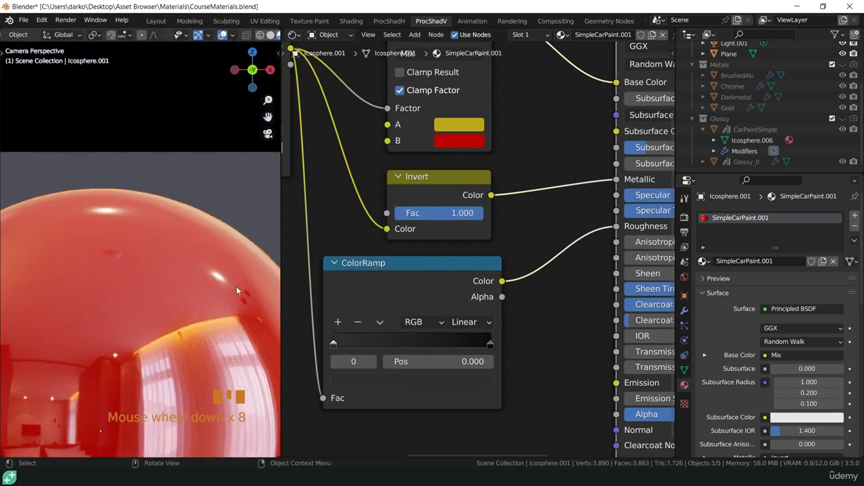
Brighten the roughness ColorRamp's stop at position 0.000 slightly more and check the flakes around the highlight from near and far.
click(490, 346)
click(334, 343)
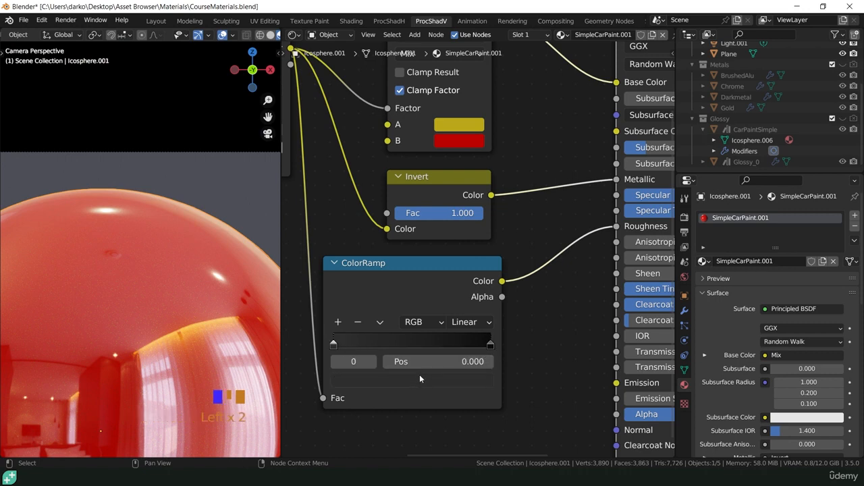
click(420, 378)
drag(456, 260, 455, 252)
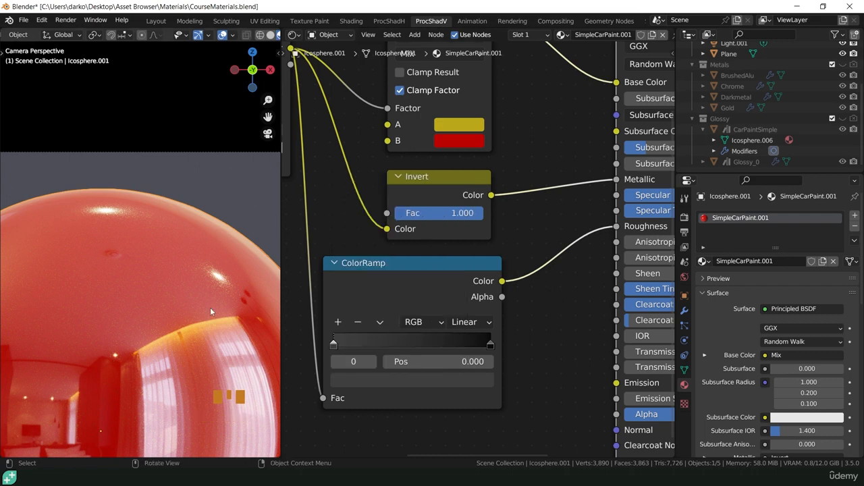
scroll(210, 307, down, 4)
scroll(209, 300, up, 4)
scroll(208, 293, up, 4)
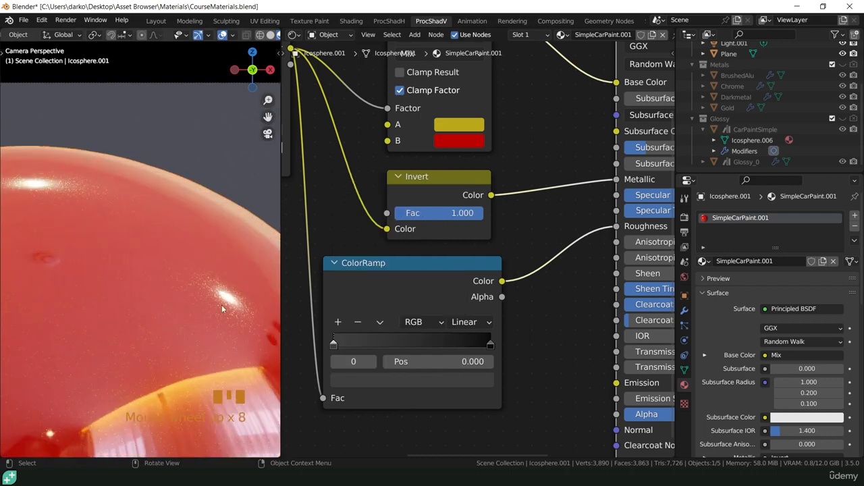
scroll(149, 275, down, 5)
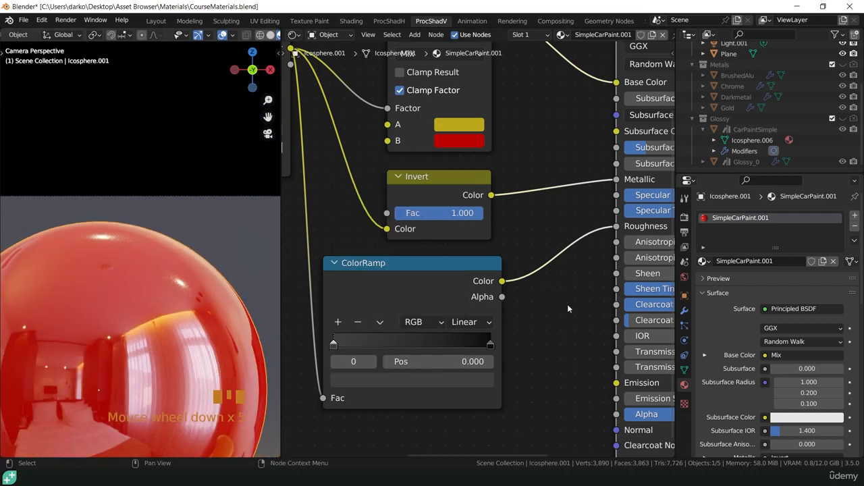
Examine the complete node setup and the flakes on the sphere, including the white SimpleCarPaint3 variant up close.
scroll(565, 322, down, 5)
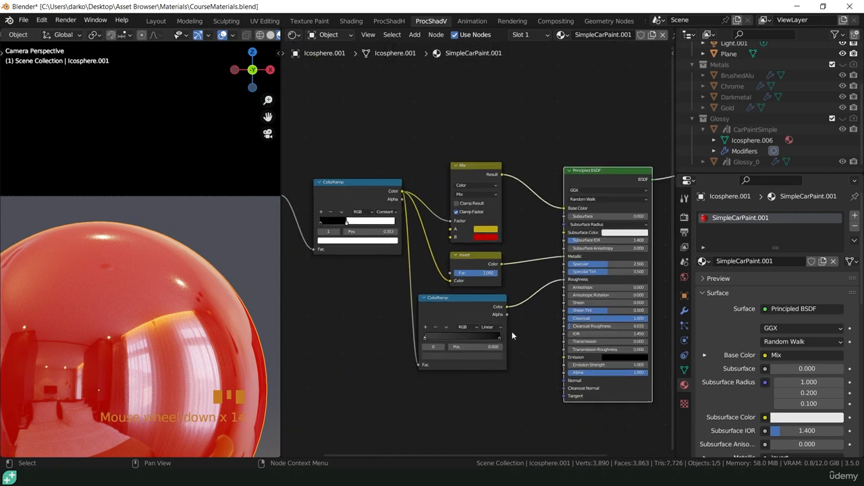
mouse_move(560, 320)
shift+middle_down()
mouse_move(526, 309)
mouse_move(550, 311)
shift+middle_up()
scroll(179, 308, down, 4)
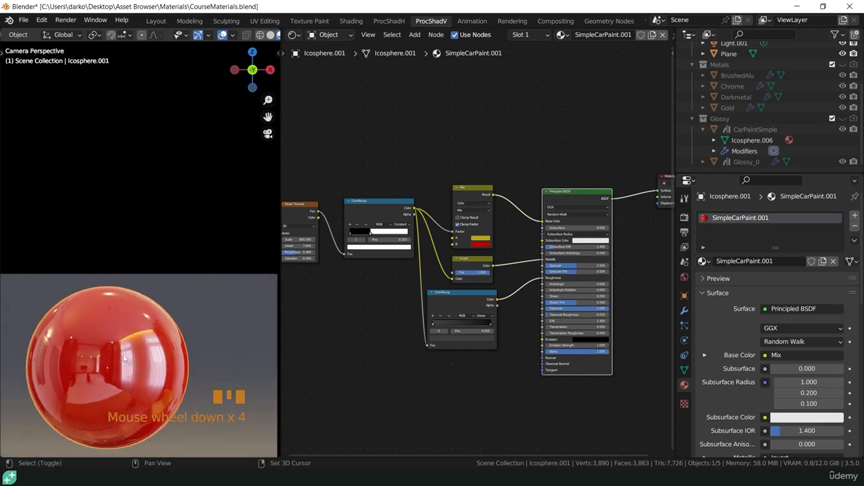
scroll(179, 308, up, 4)
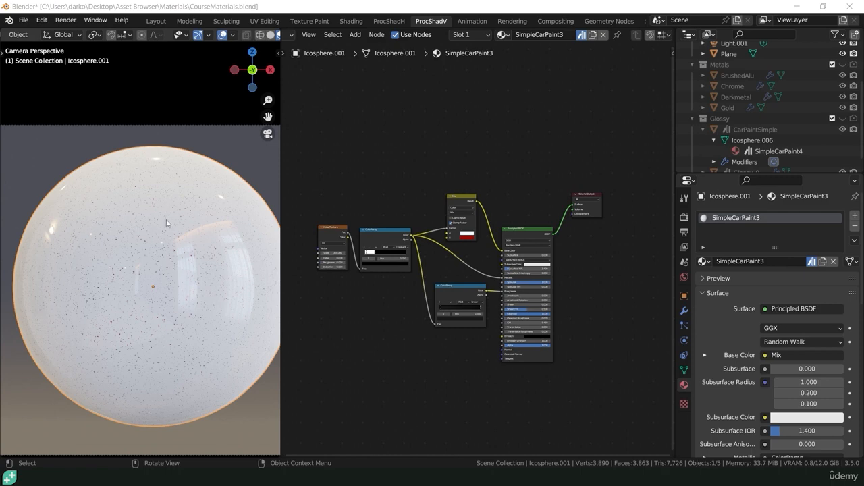
scroll(195, 253, up, 6)
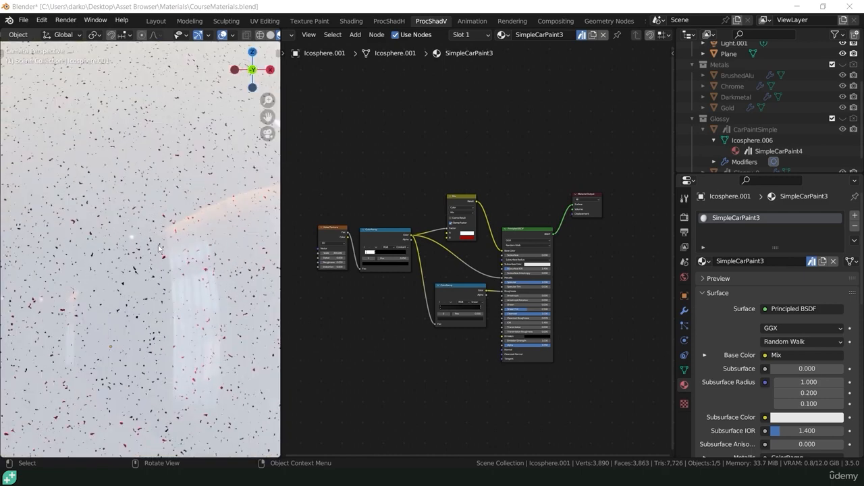
Examine the red flakes and reflections on the white SimpleCarPaint3 sphere from near and far, including through the camera view.
scroll(158, 249, down, 2)
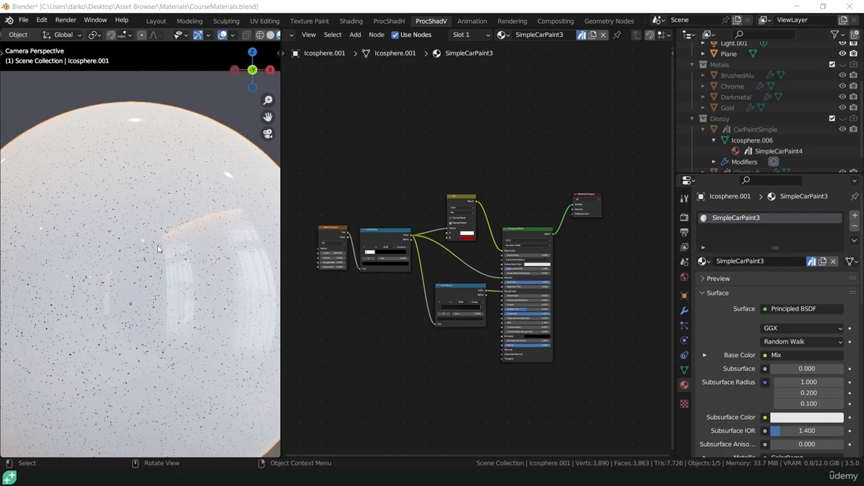
scroll(143, 176, up, 8)
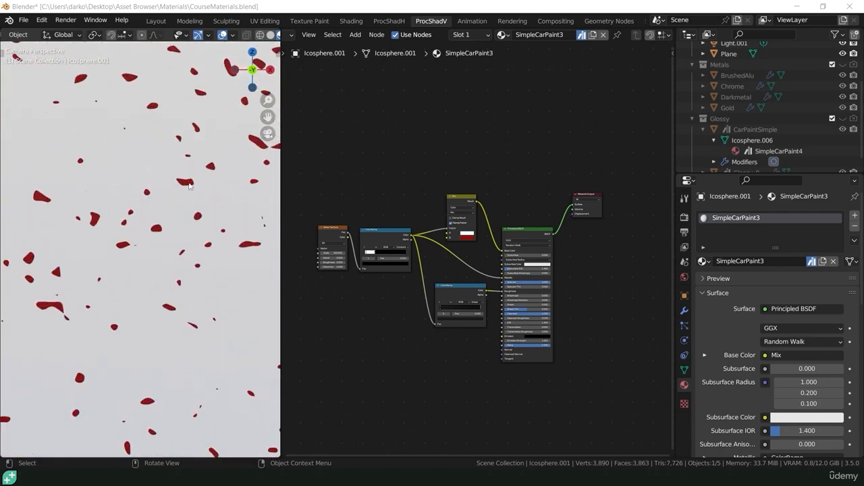
scroll(167, 259, down, 8)
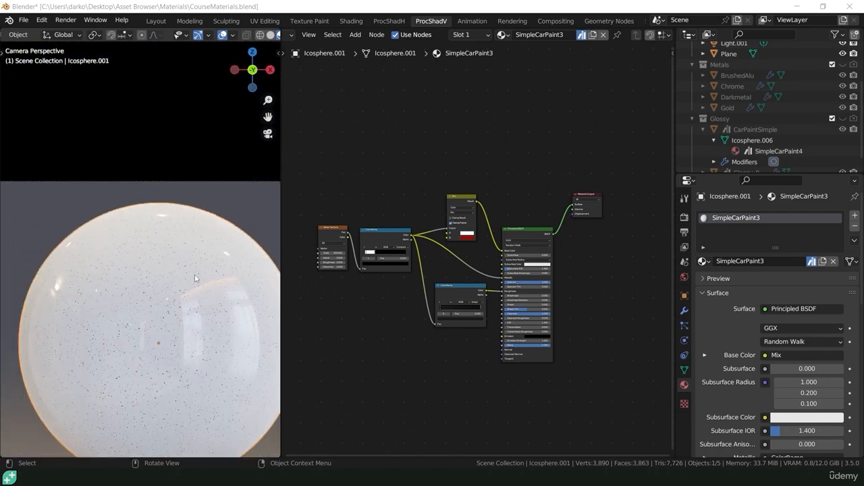
middle_drag(195, 278, 155, 228)
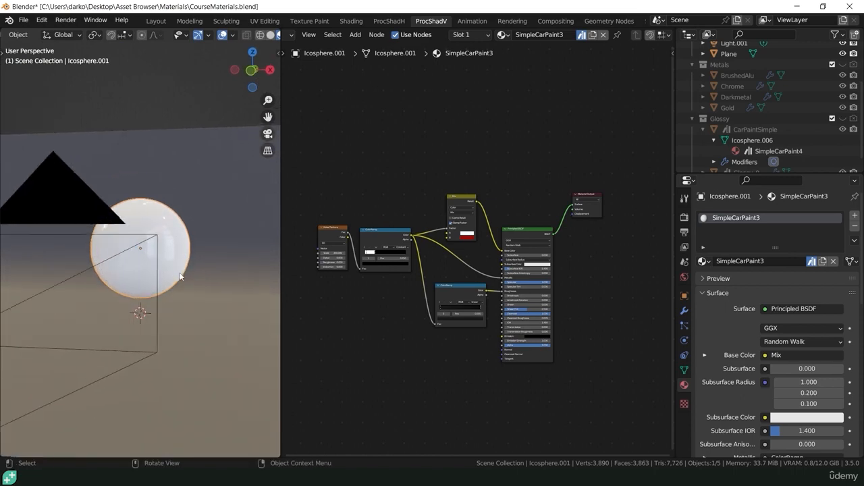
key(KP_0)
scroll(178, 276, up, 2)
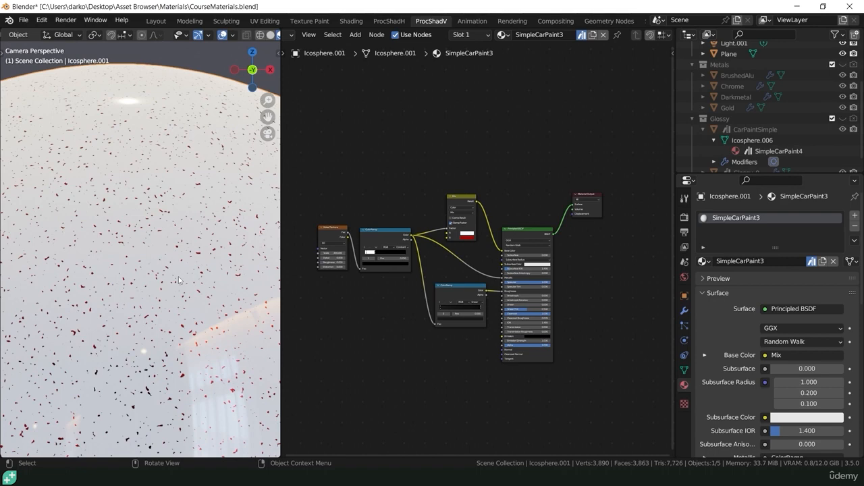
scroll(178, 280, down, 1)
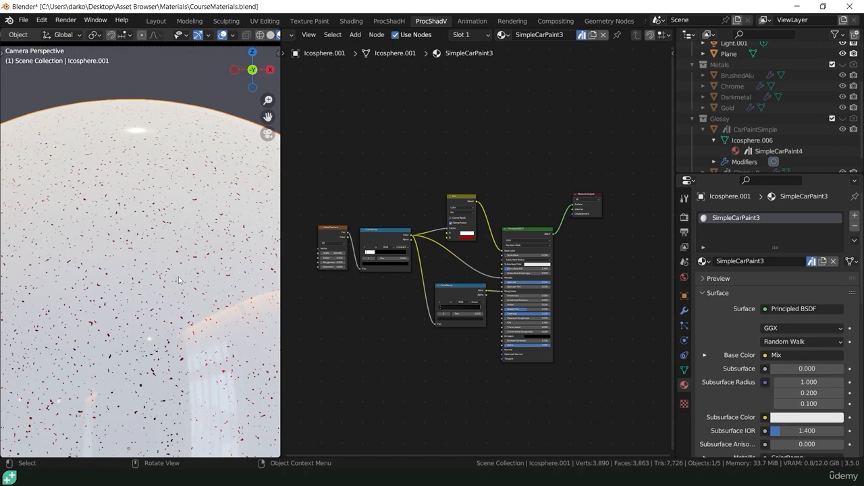
scroll(179, 280, down, 3)
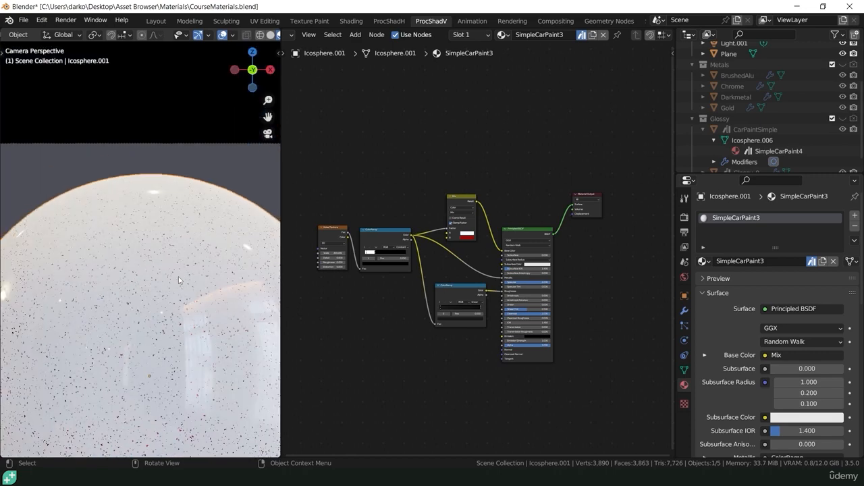
scroll(207, 257, up, 1)
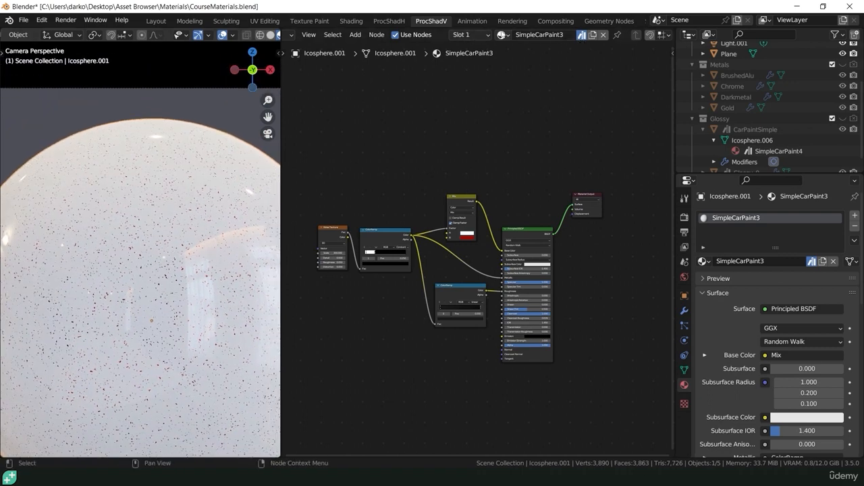
Assign the SimpleCarPaint material to the sphere and inspect its golden flakes on the blue paint up close and from farther away.
click(502, 34)
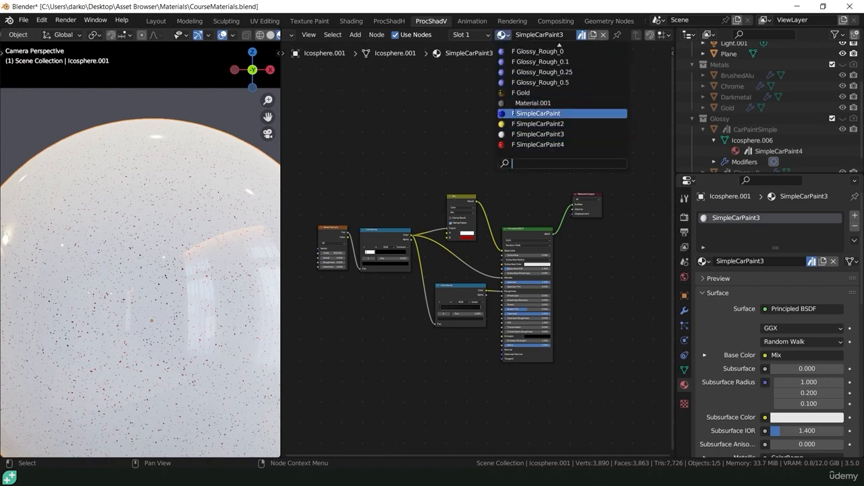
click(538, 114)
scroll(208, 213, up, 6)
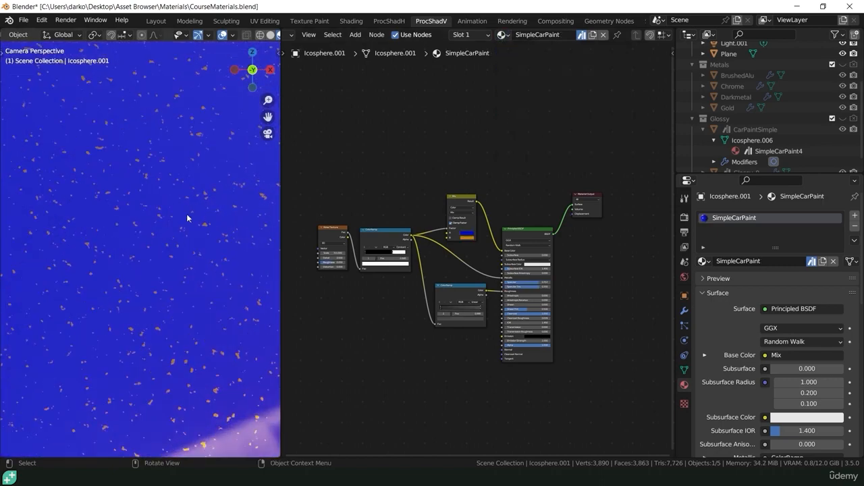
scroll(206, 201, down, 6)
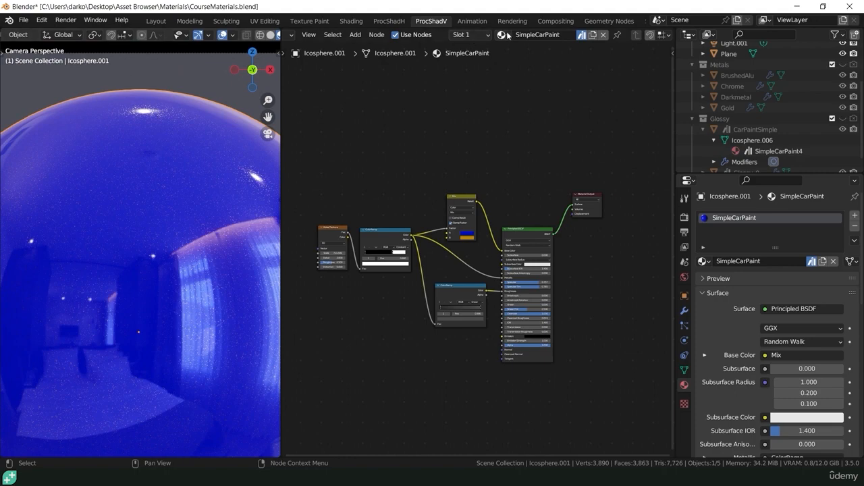
Switch the sphere's material to SimpleCarPaint2 and inspect the yellow paint's fine flakes and reflections from near and far.
click(503, 35)
scroll(540, 135, down, 3)
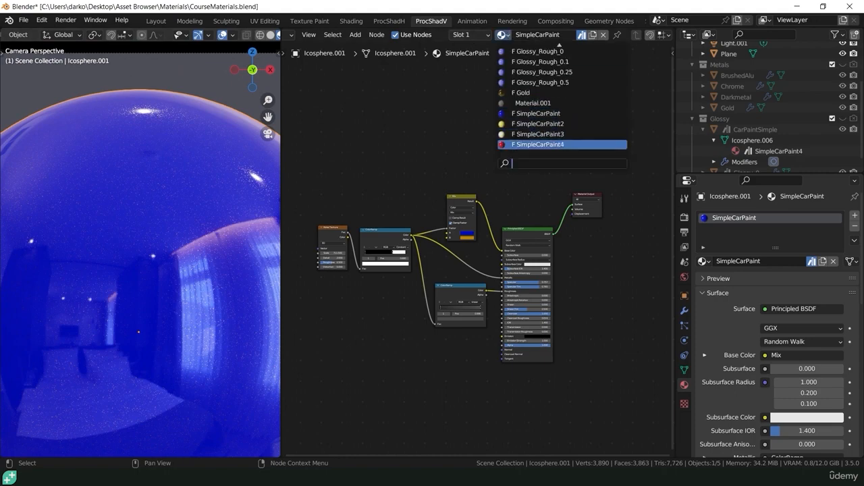
click(538, 124)
scroll(194, 243, up, 5)
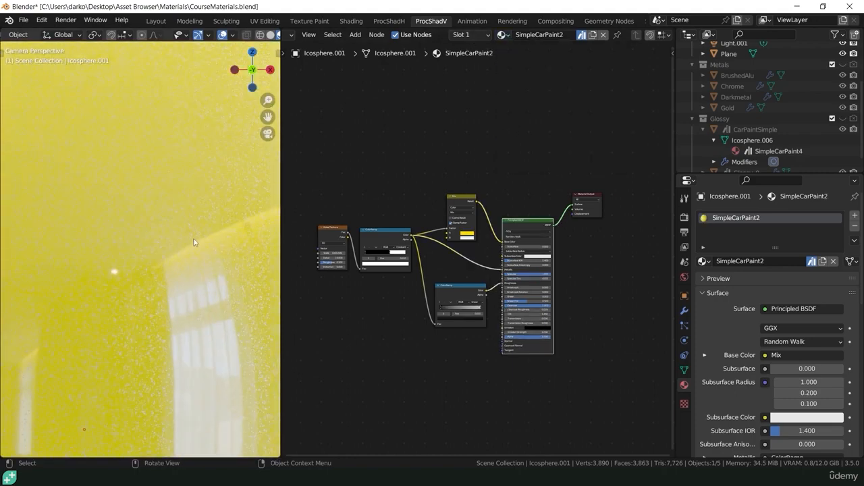
scroll(206, 182, down, 5)
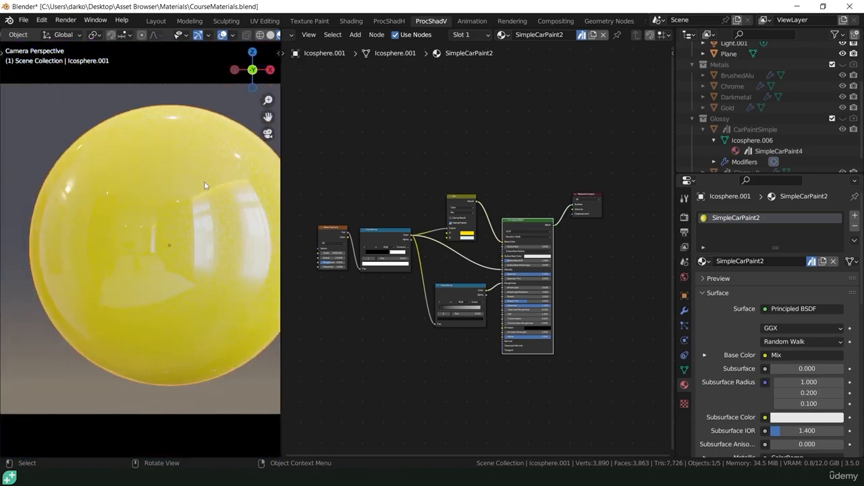
scroll(166, 287, up, 4)
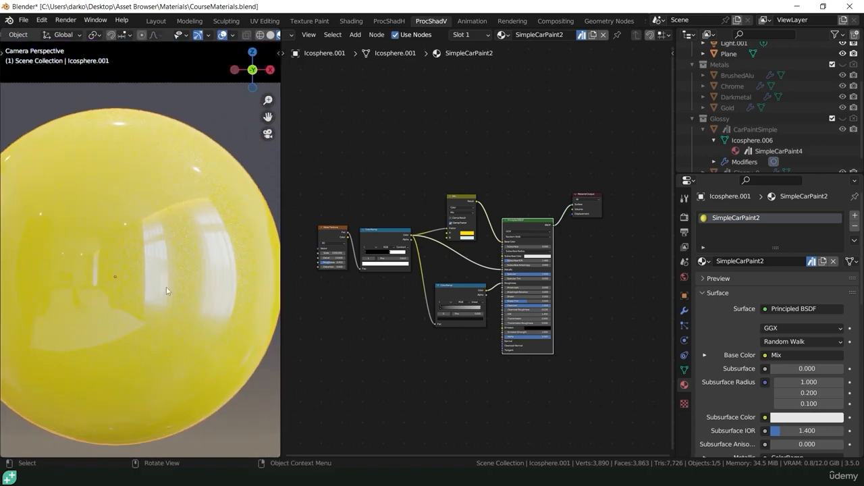